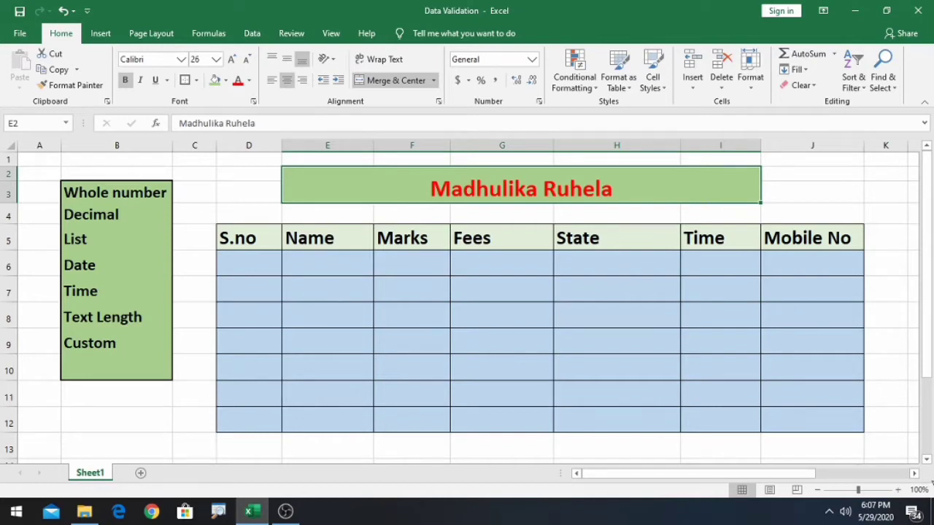
# - Browse the Data Validation options on the Data tab without applying any rule
pyautogui.click(251, 34)
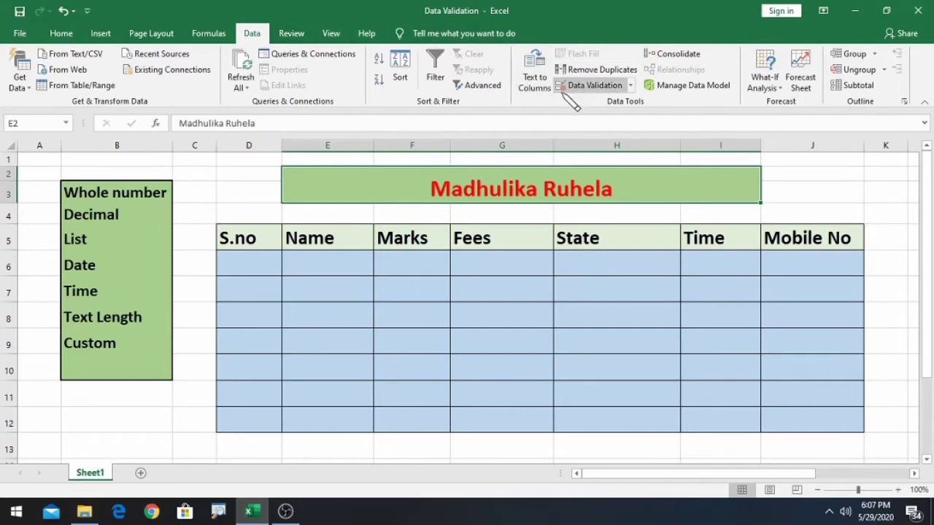
pyautogui.click(632, 86)
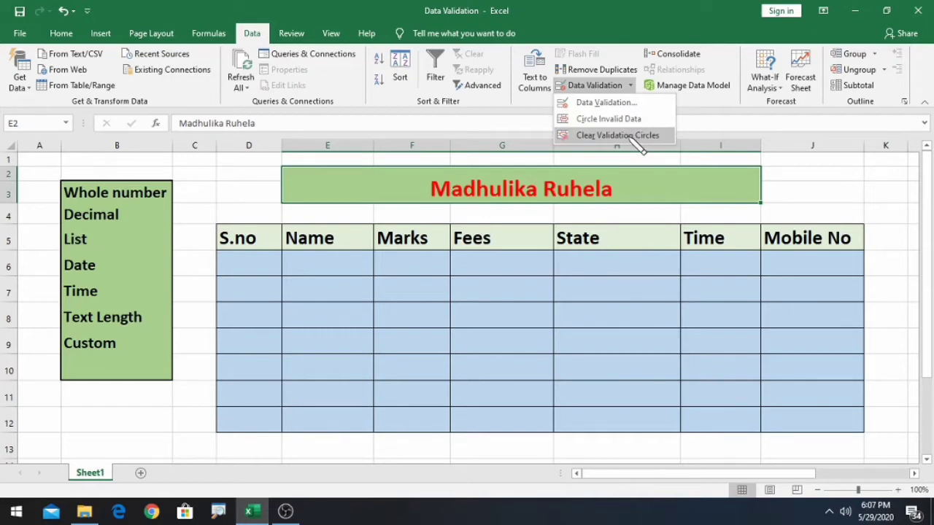
pyautogui.click(198, 197)
pyautogui.click(133, 186)
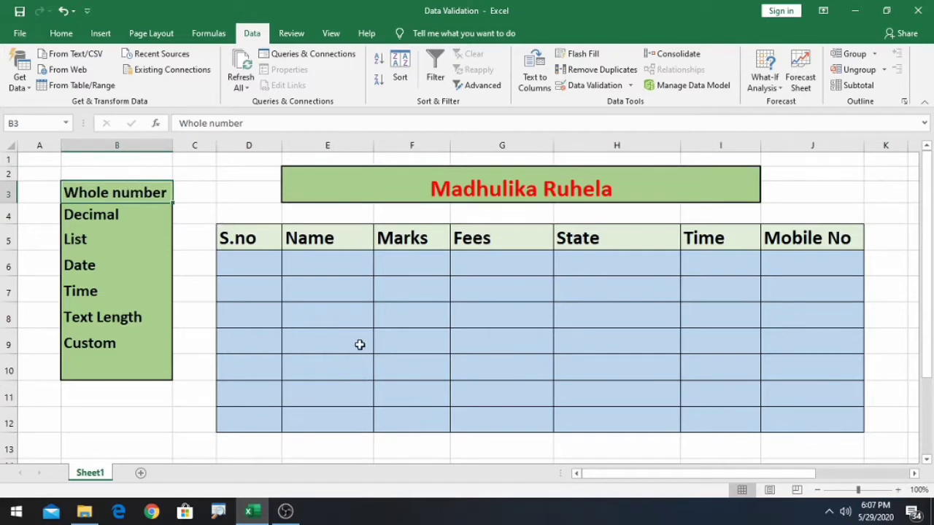
pyautogui.scroll(-2, 343, 348)
pyautogui.click(238, 359)
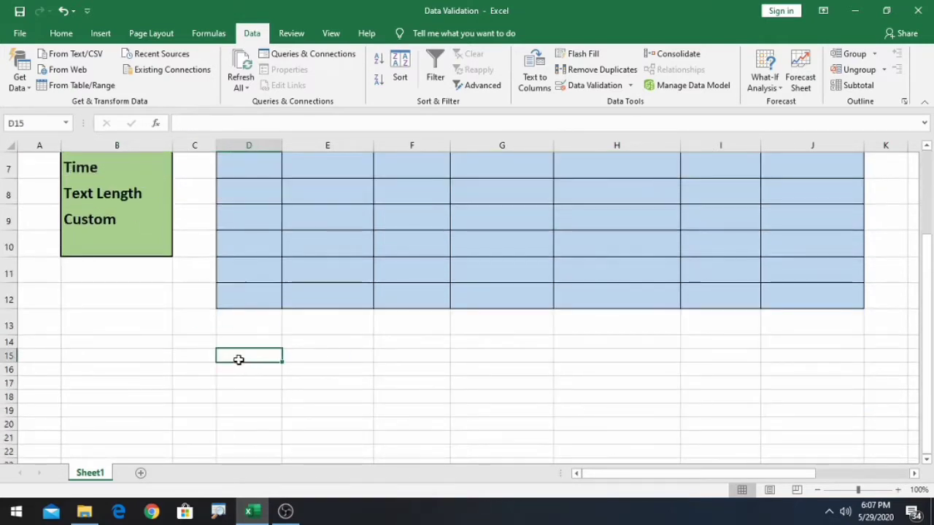
pyautogui.write('453')
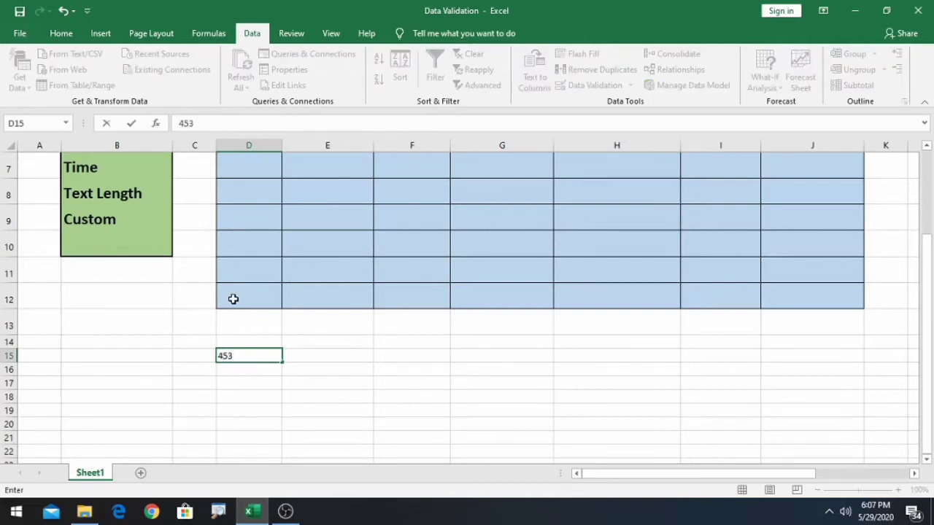
pyautogui.press('BackSpace')
pyautogui.press('BackSpace')
pyautogui.write('78.90')
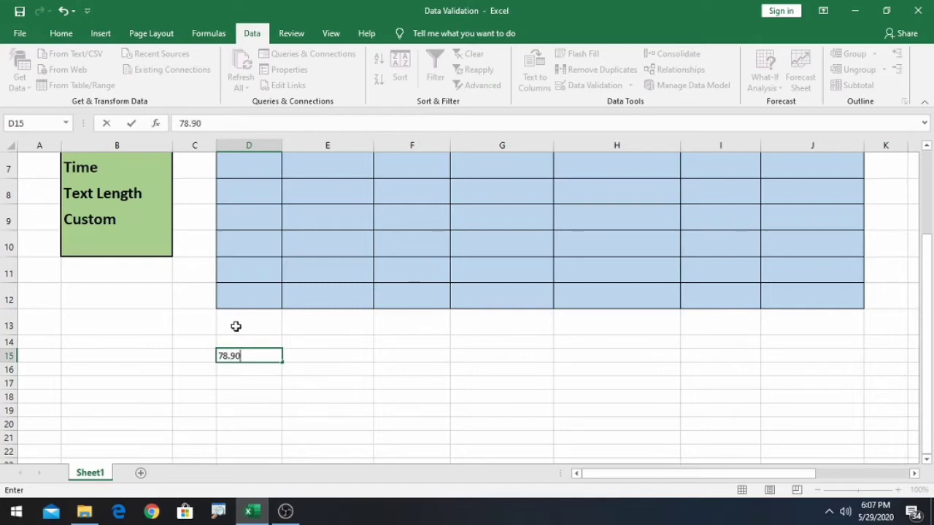
pyautogui.press('BackSpace')
pyautogui.press('BackSpace')
pyautogui.press('BackSpace')
pyautogui.press('BackSpace')
pyautogui.write('=sum')
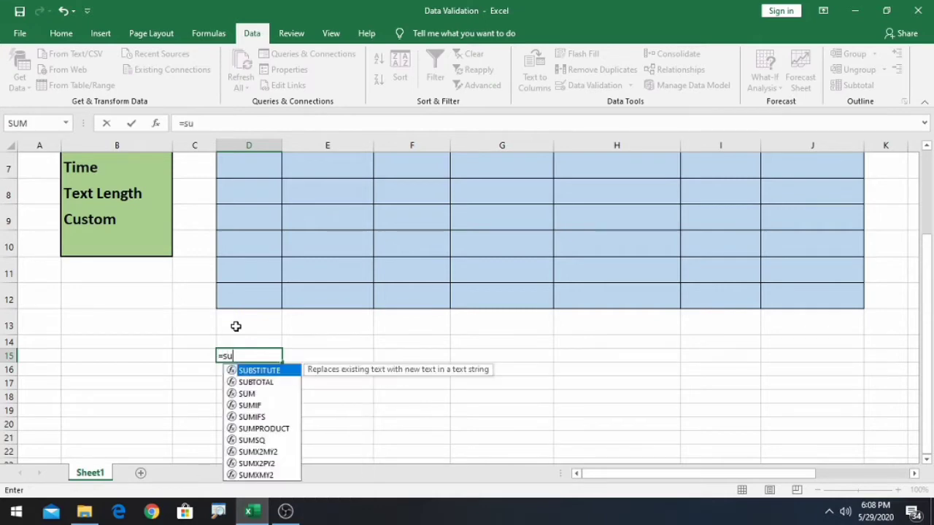
pyautogui.press('BackSpace')
pyautogui.press('BackSpace')
pyautogui.press('BackSpace')
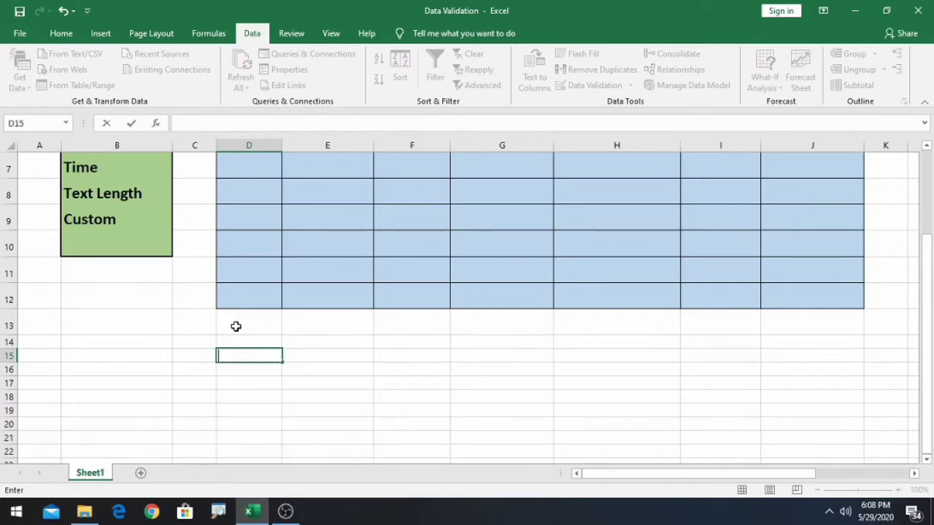
pyautogui.click(179, 358)
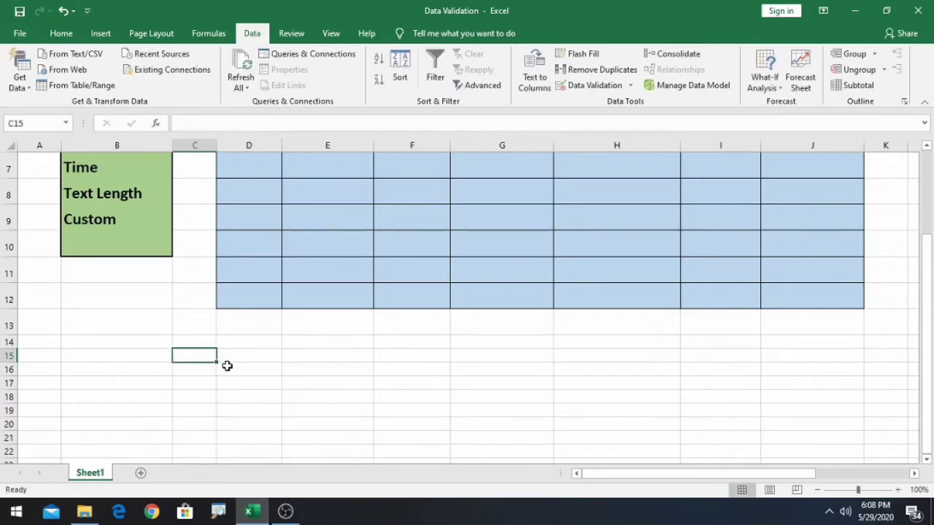
pyautogui.scroll(2, 264, 358)
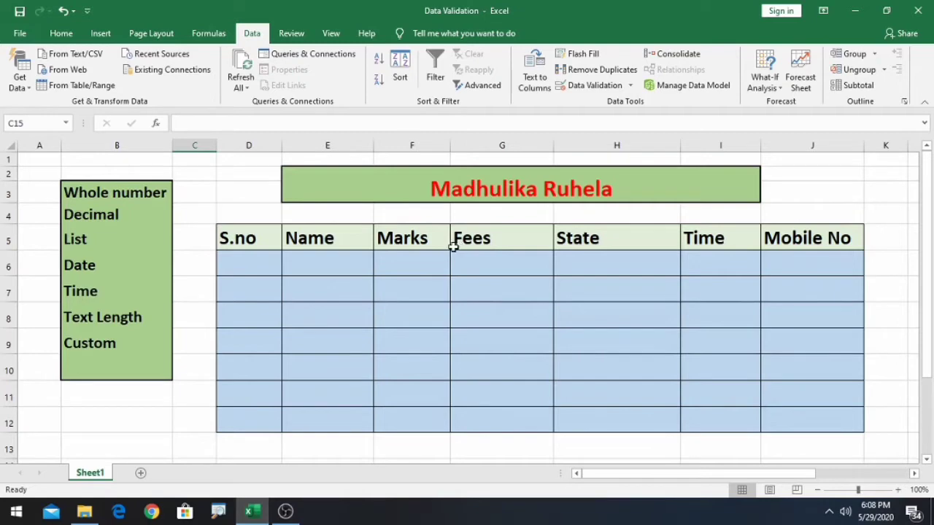
# - Apply a Whole number rule between 1 and 7 to the S.no cells D6:D12
pyautogui.click(118, 192)
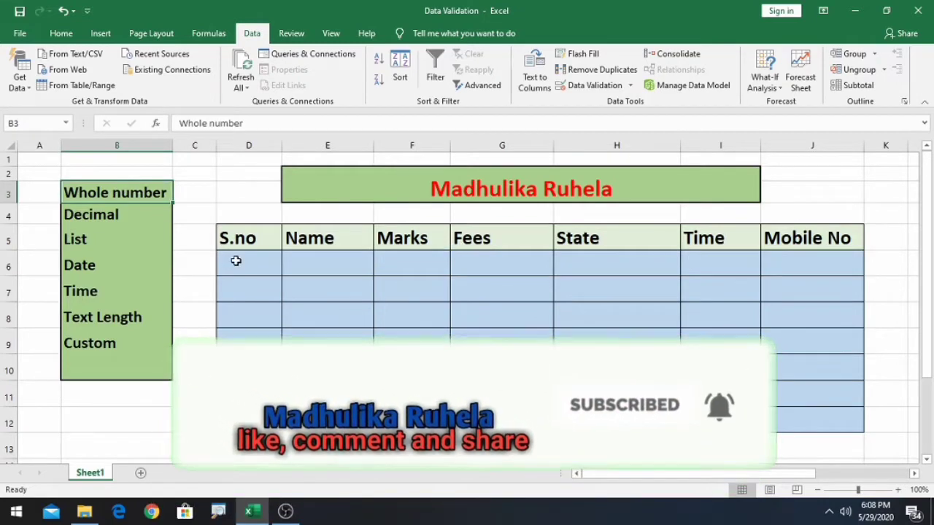
pyautogui.moveTo(236, 261); pyautogui.dragTo(244, 416)
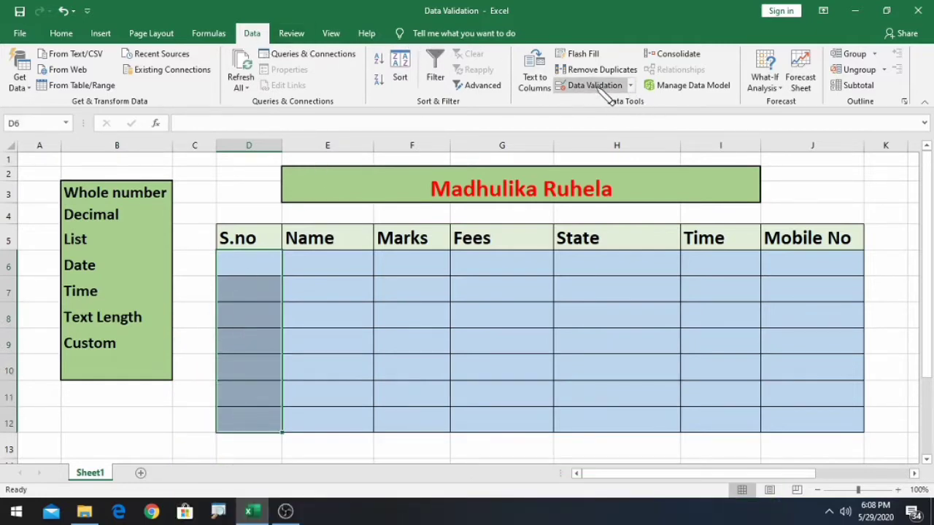
pyautogui.click(632, 86)
pyautogui.click(618, 102)
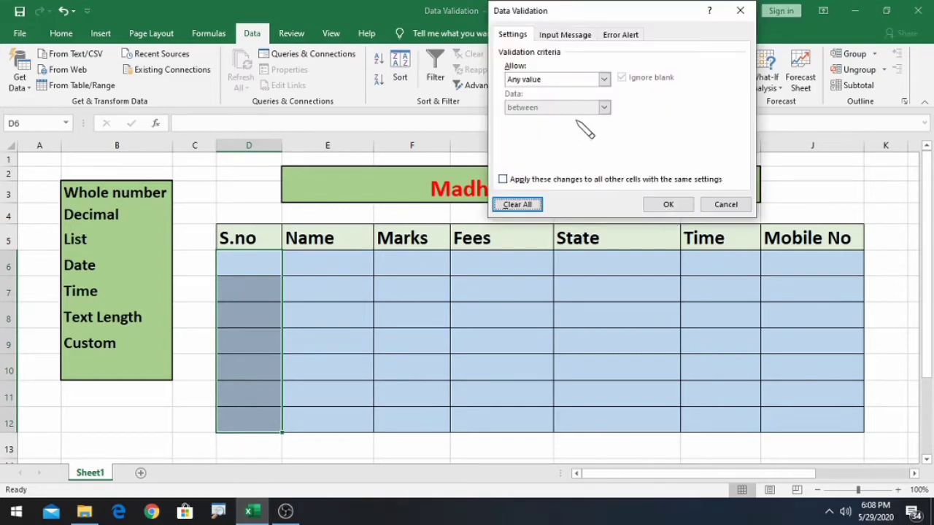
pyautogui.click(604, 79)
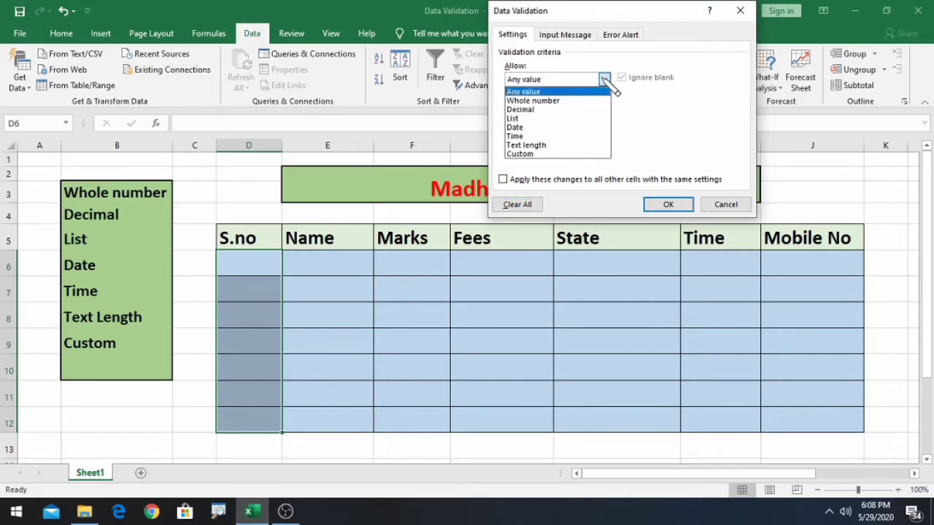
pyautogui.click(558, 99)
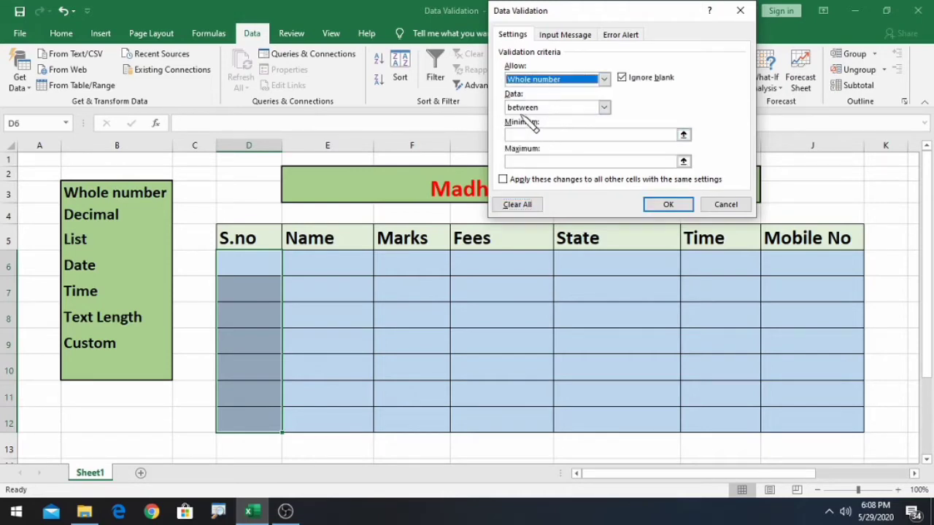
pyautogui.click(605, 108)
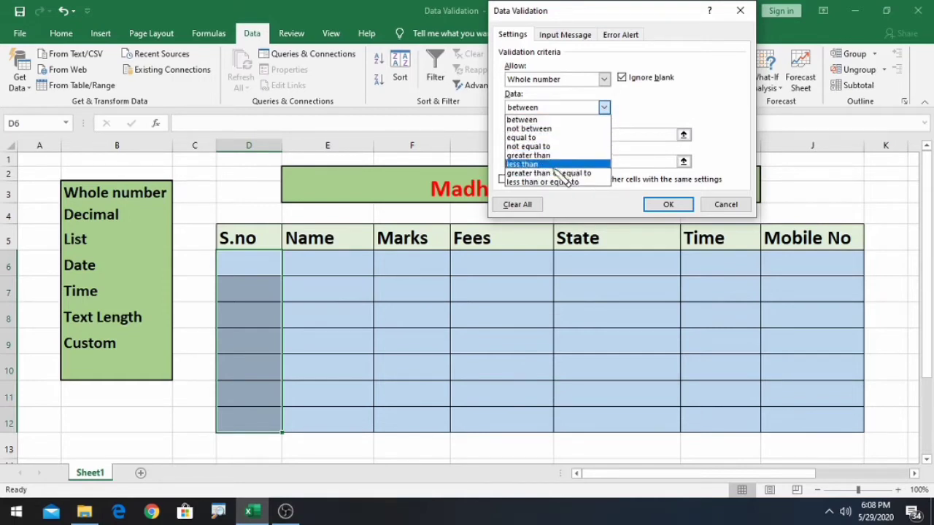
pyautogui.click(533, 120)
pyautogui.click(527, 135)
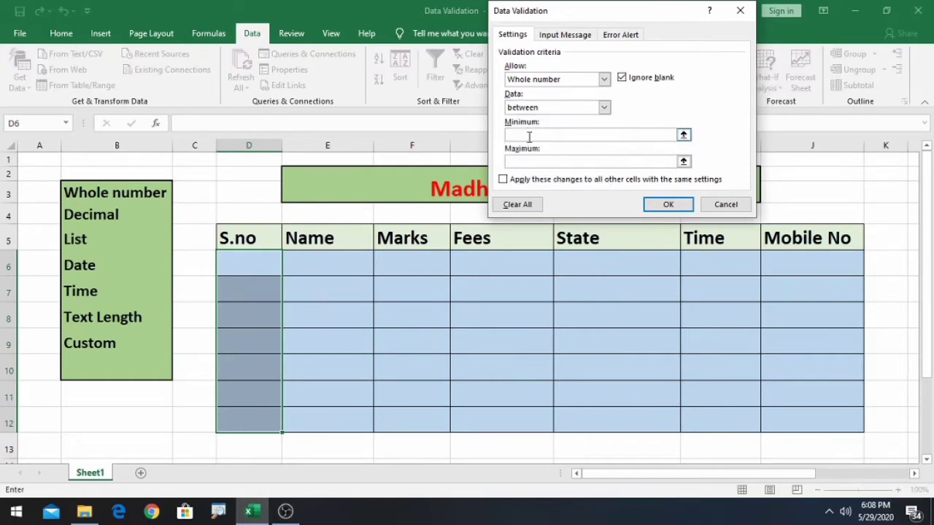
pyautogui.write('1')
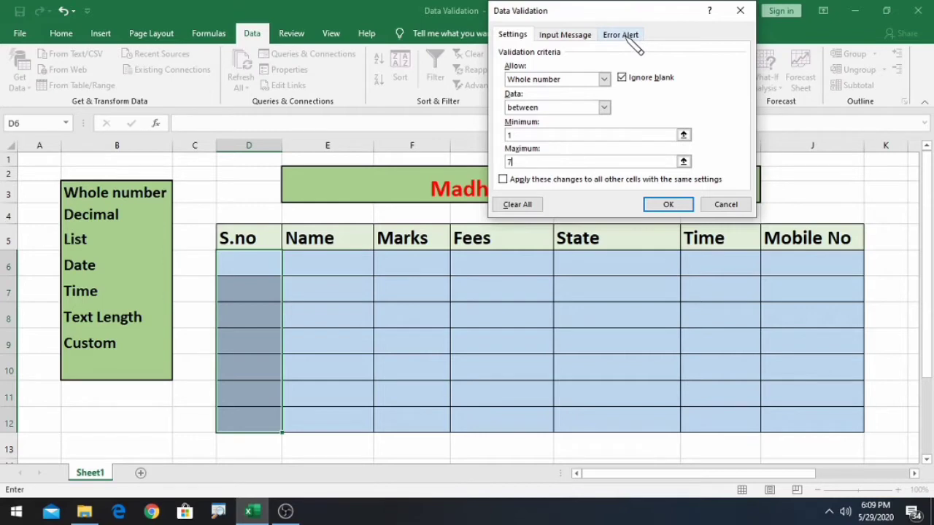
pyautogui.click(667, 206)
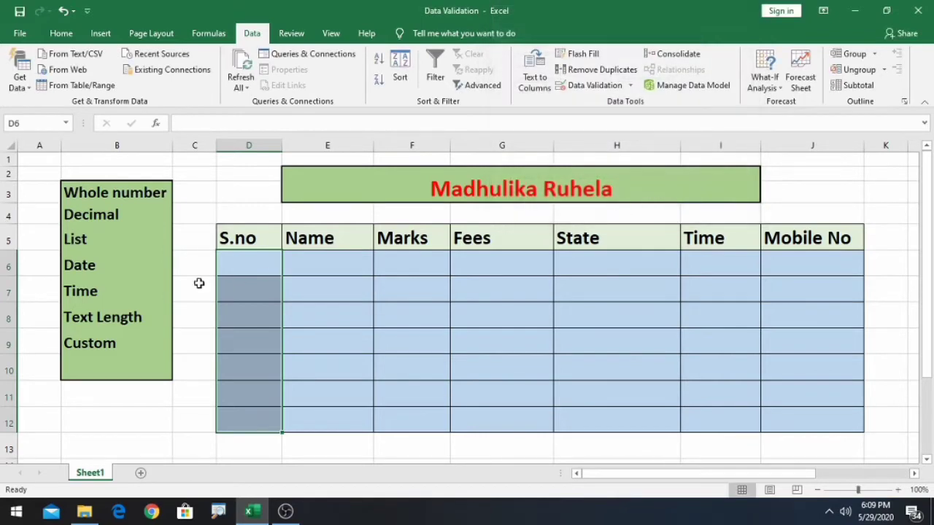
# - Test D6 with 0, then enter 1 after the validation alert rejects it
pyautogui.click(252, 268)
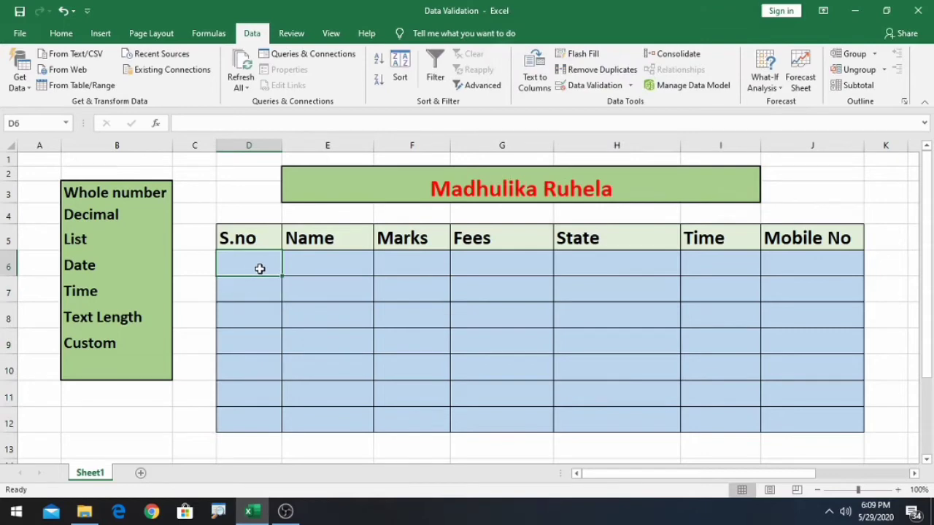
pyautogui.write('0')
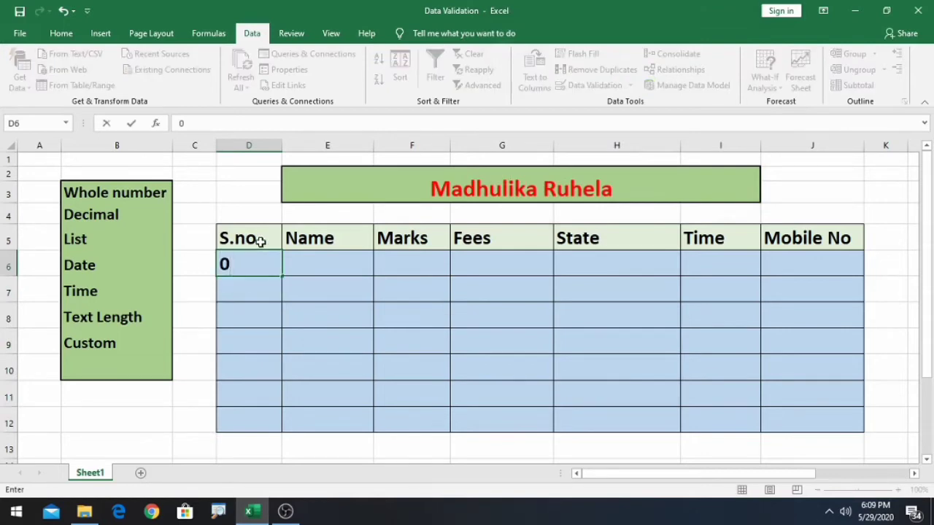
pyautogui.press('Return')
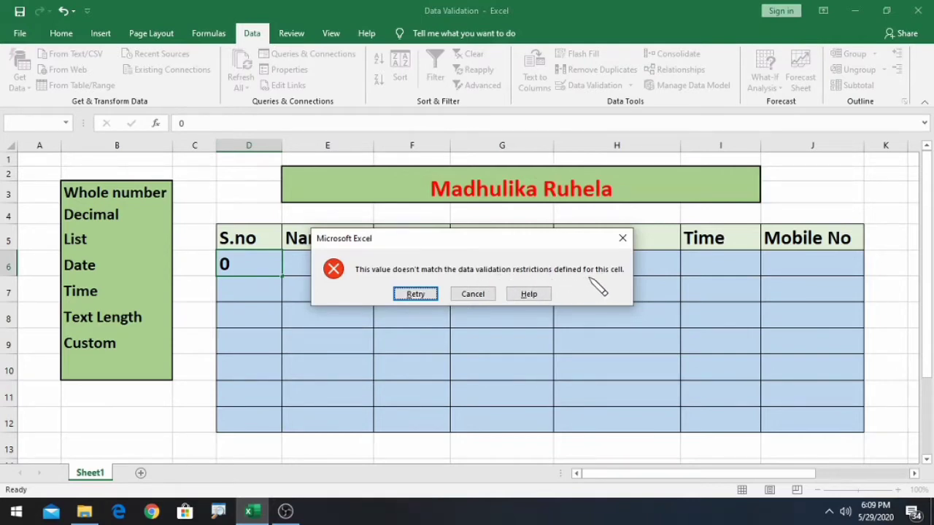
pyautogui.click(414, 294)
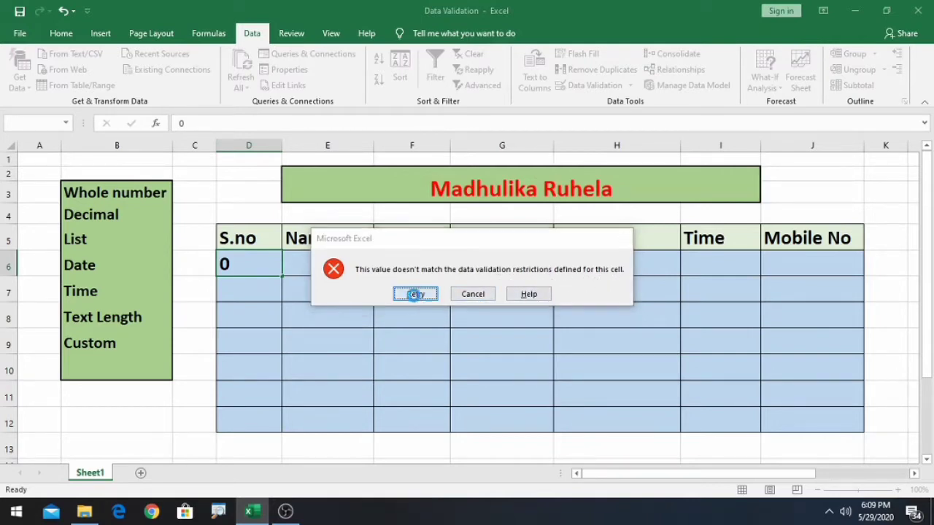
pyautogui.press('BackSpace')
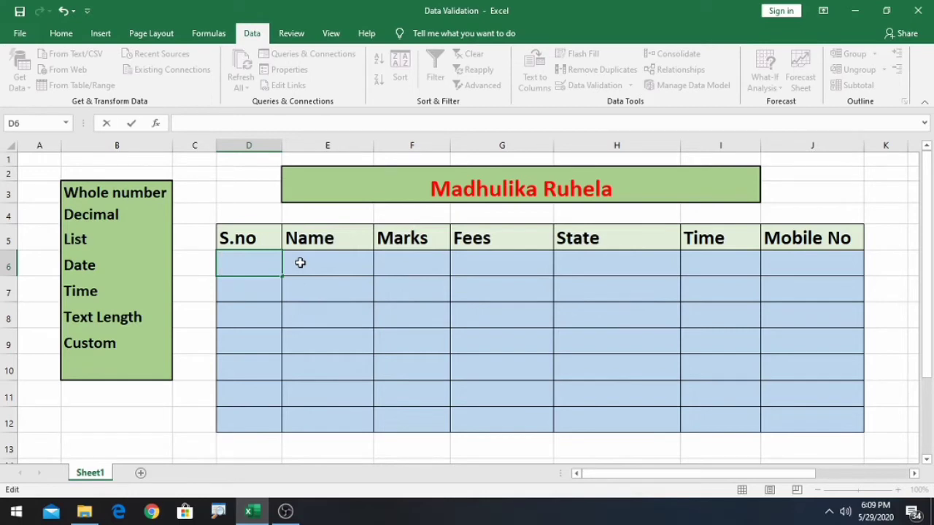
pyautogui.press('Return')
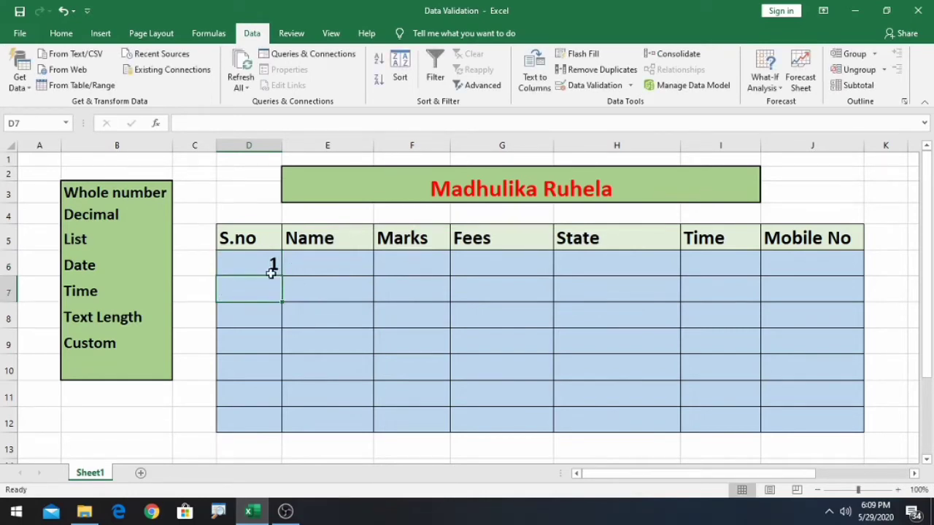
# - Try 10 in D7, then enter 2 after the validation alert rejects it
pyautogui.write('10')
pyautogui.press('Return')
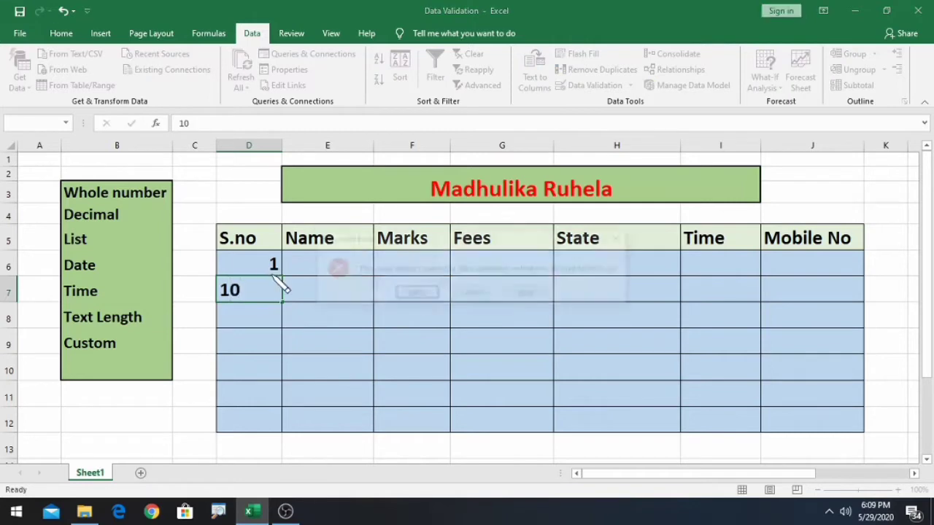
pyautogui.click(427, 294)
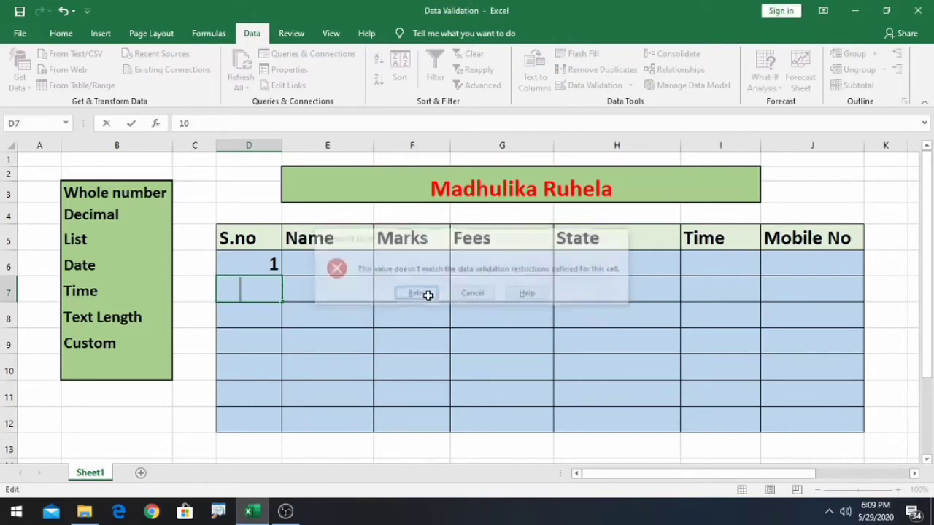
pyautogui.press('BackSpace')
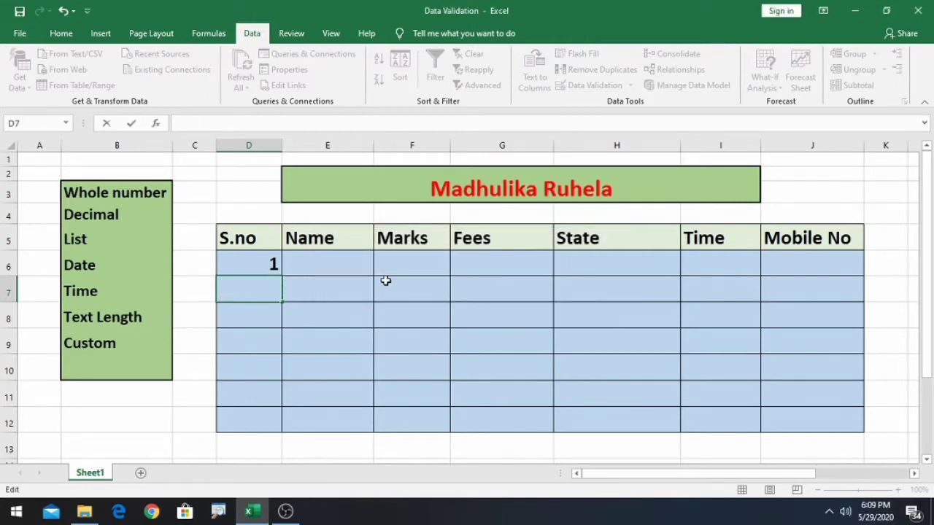
pyautogui.write('2')
pyautogui.press('Return')
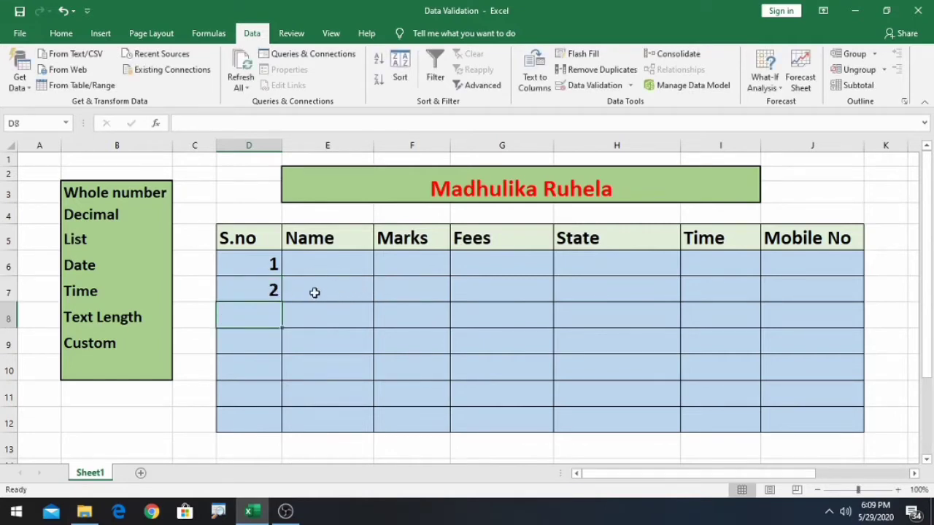
pyautogui.click(90, 216)
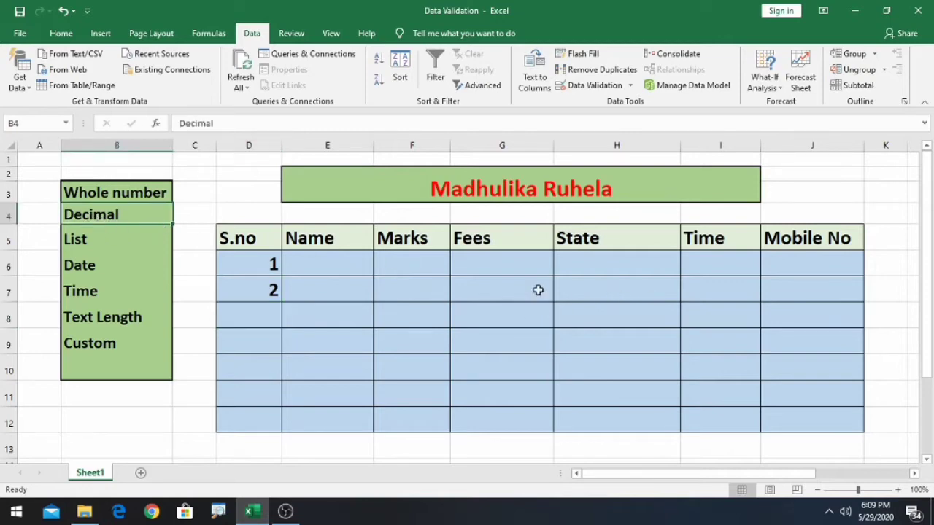
# - Give Fees cells G6:G12 a Decimal rule requiring a value equal to 4000.50
pyautogui.moveTo(493, 268); pyautogui.dragTo(508, 415)
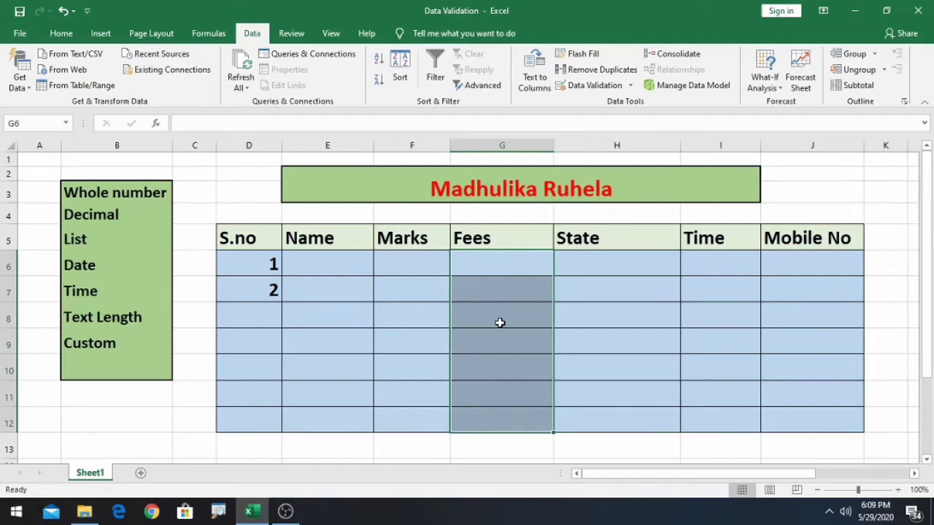
pyautogui.click(631, 87)
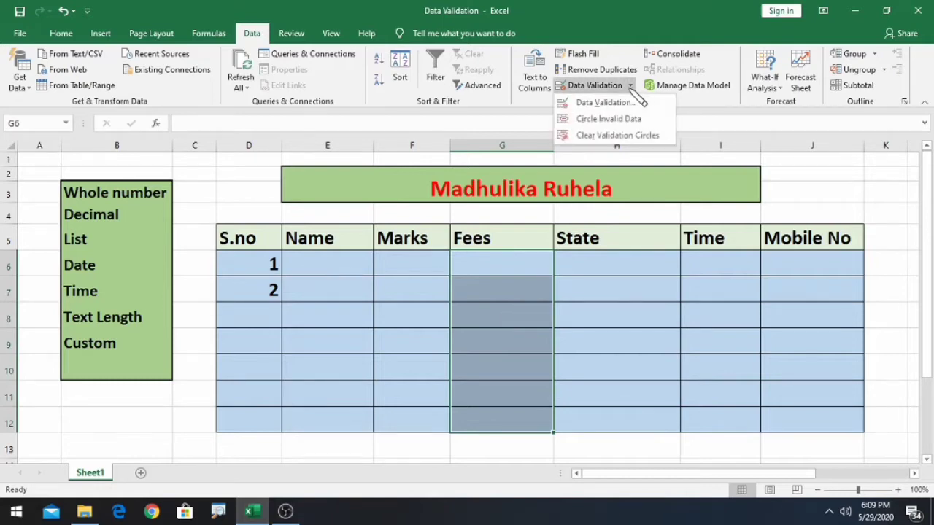
pyautogui.click(613, 103)
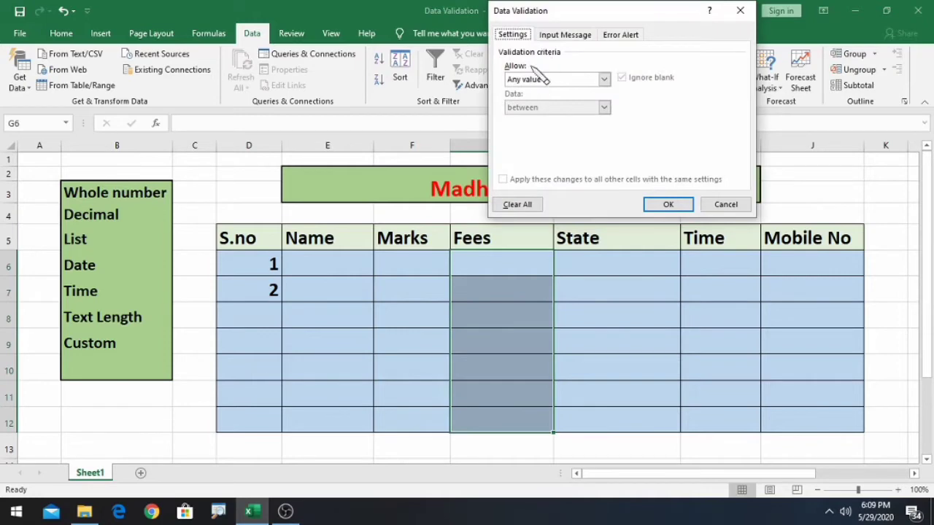
pyautogui.click(605, 79)
pyautogui.click(549, 110)
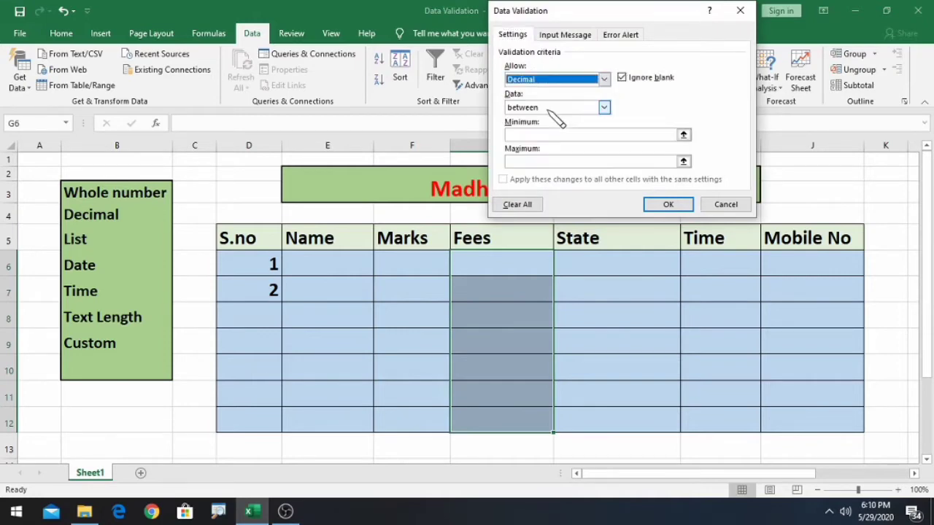
pyautogui.click(604, 107)
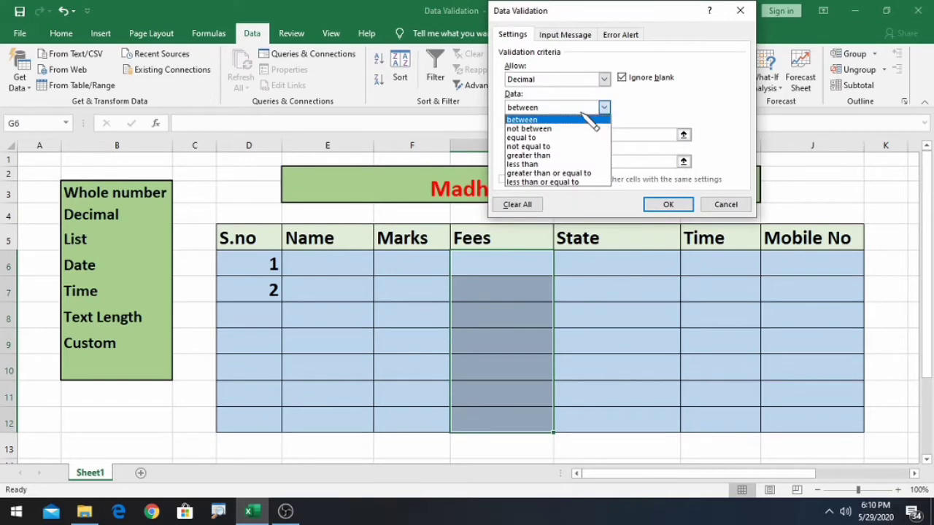
pyautogui.click(532, 137)
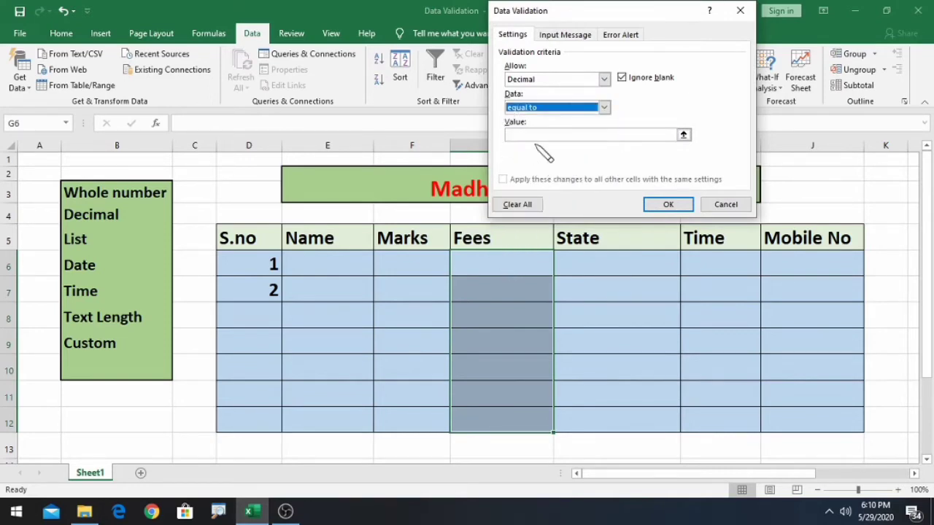
pyautogui.click(537, 136)
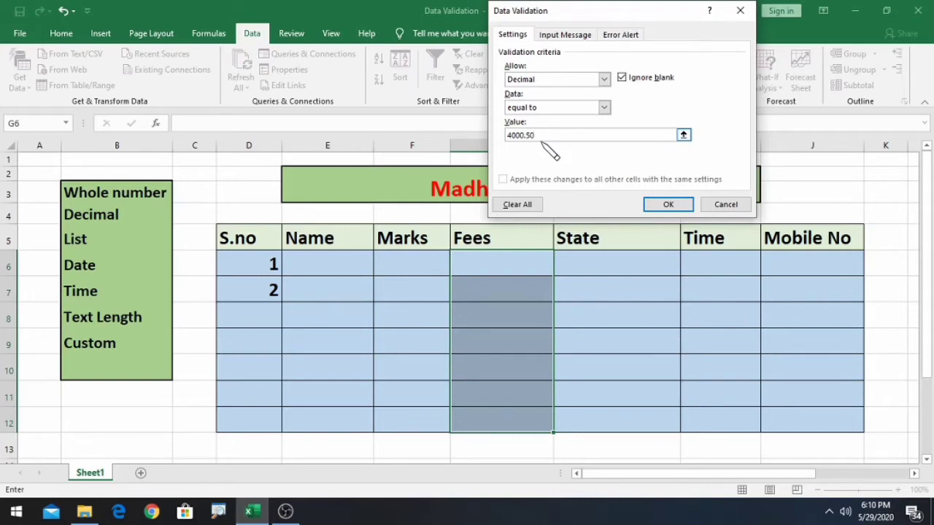
pyautogui.click(668, 204)
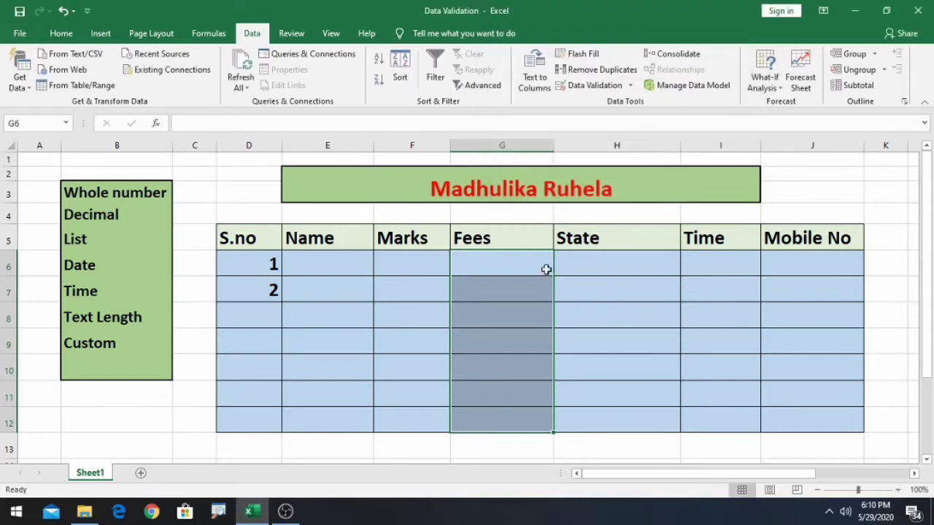
# - Enter 3000.50 in G6, then correct it to 4000.50 after the rule rejects it
pyautogui.click(494, 266)
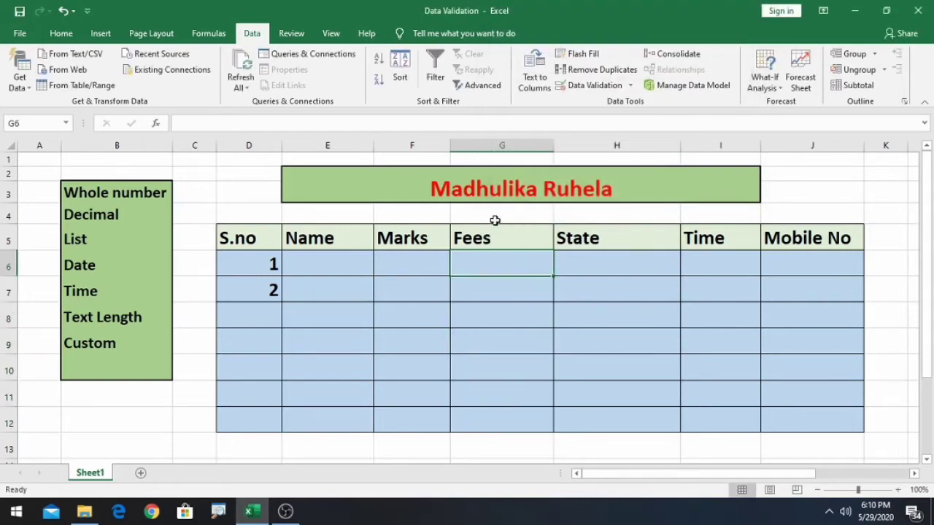
pyautogui.write('300')
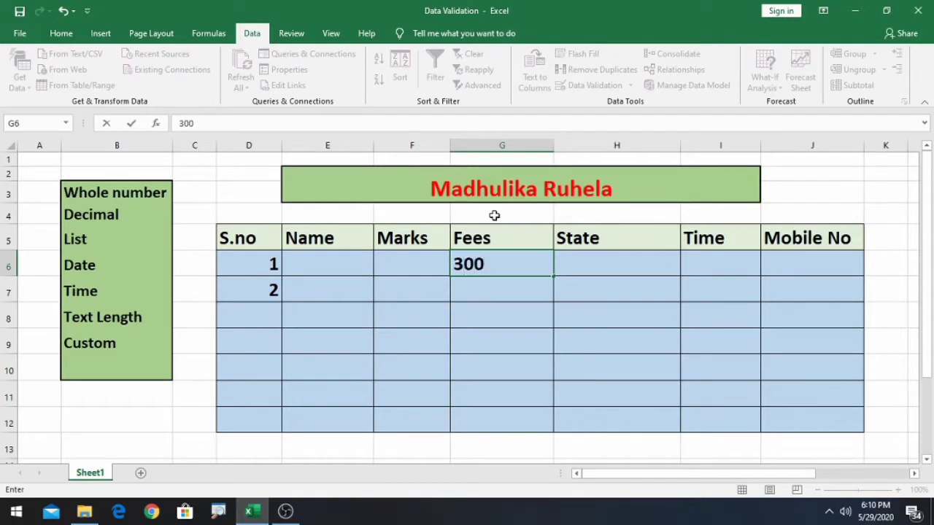
pyautogui.write('0.50')
pyautogui.press('Return')
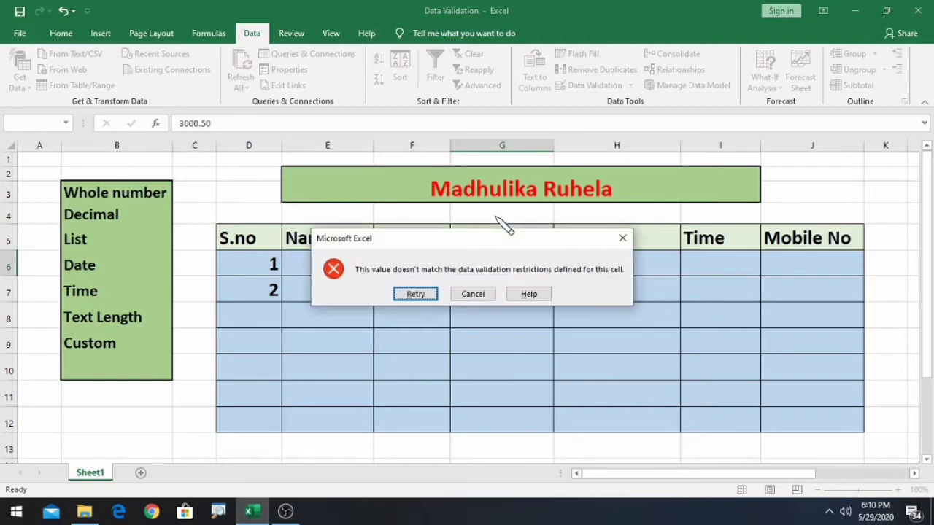
pyautogui.click(431, 294)
pyautogui.click(467, 264)
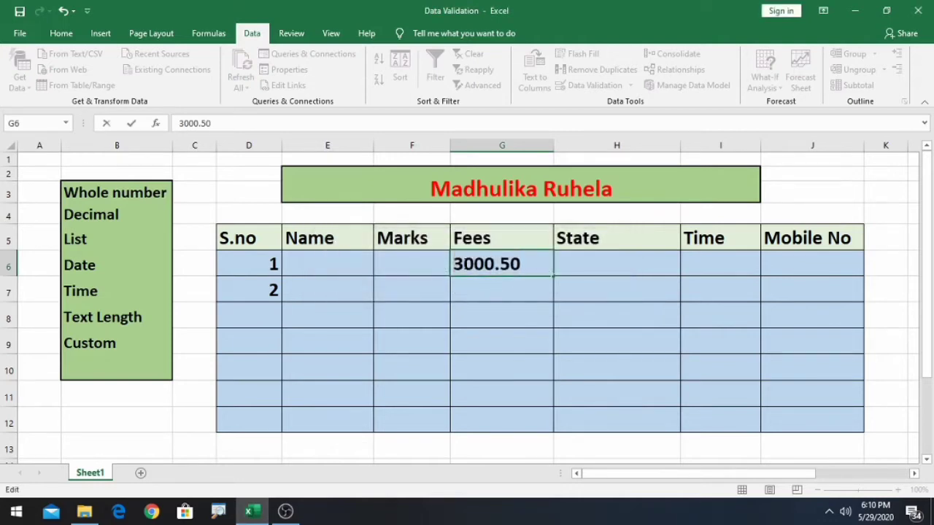
pyautogui.press('BackSpace')
pyautogui.write('4')
pyautogui.press('Return')
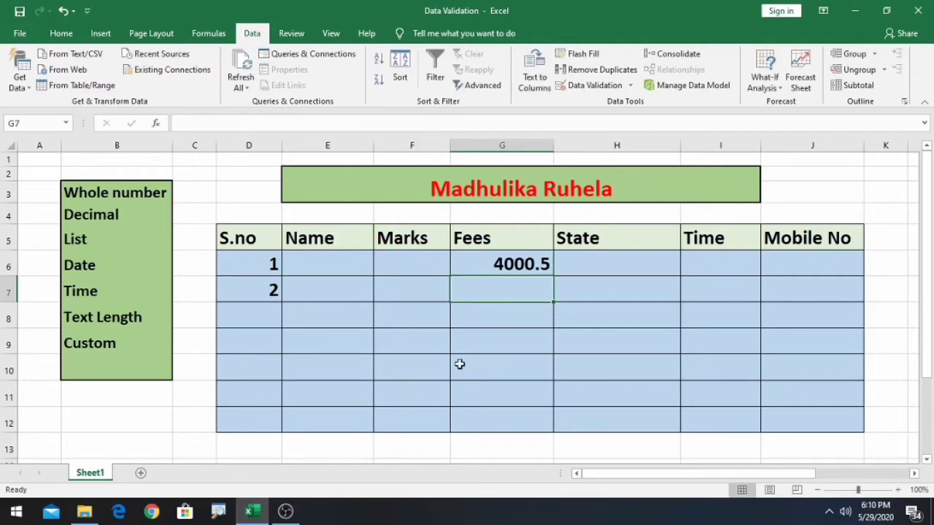
# - Type Uttar Pradesh in H6 and Bihar in H7 as free text
pyautogui.click(94, 242)
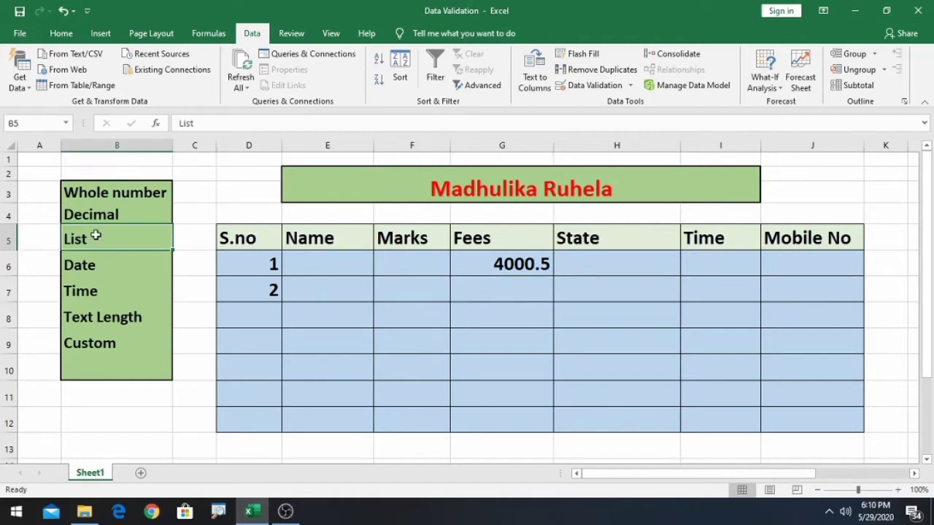
pyautogui.moveTo(621, 263); pyautogui.dragTo(622, 401)
pyautogui.click(603, 261)
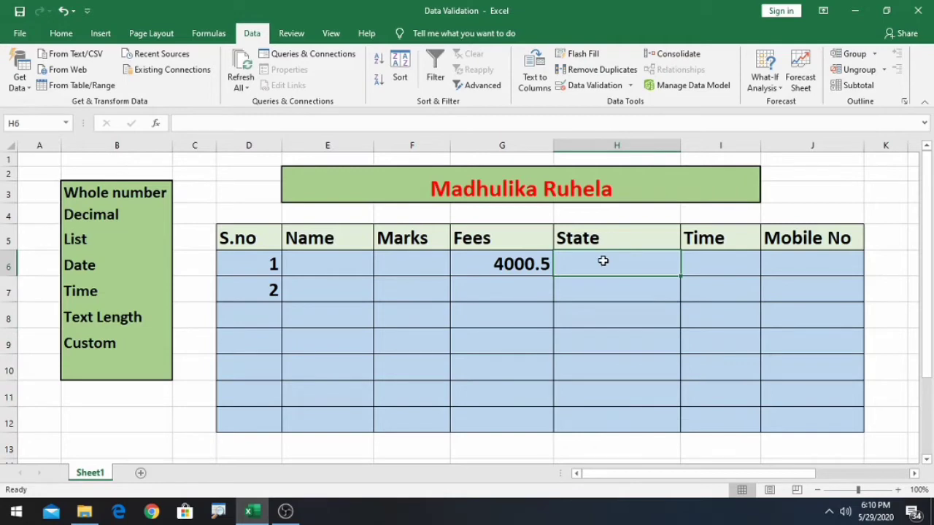
pyautogui.write('Utta')
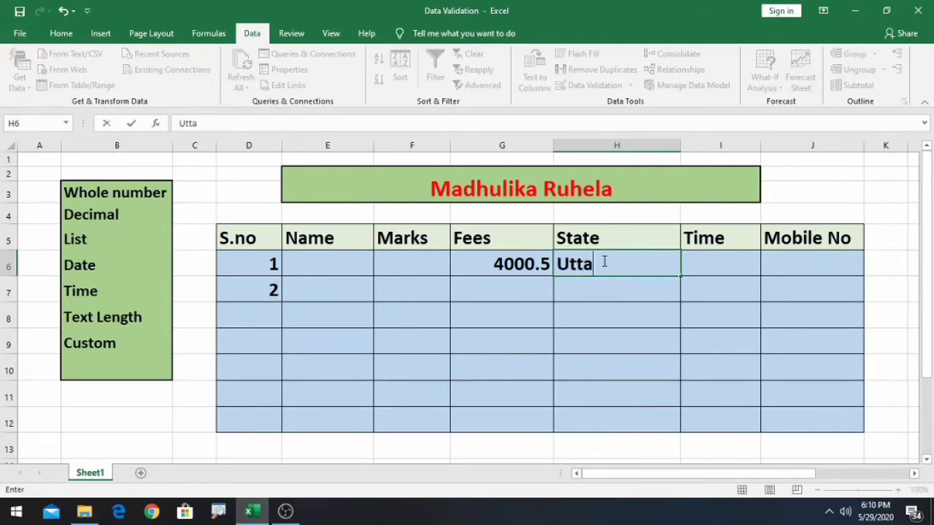
pyautogui.write('r Pradesh')
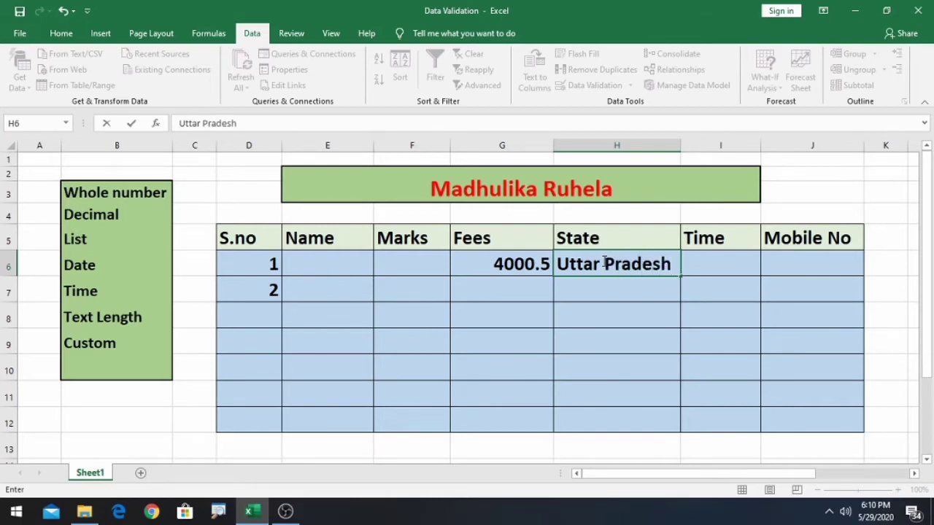
pyautogui.press('Return')
pyautogui.write('Biha')
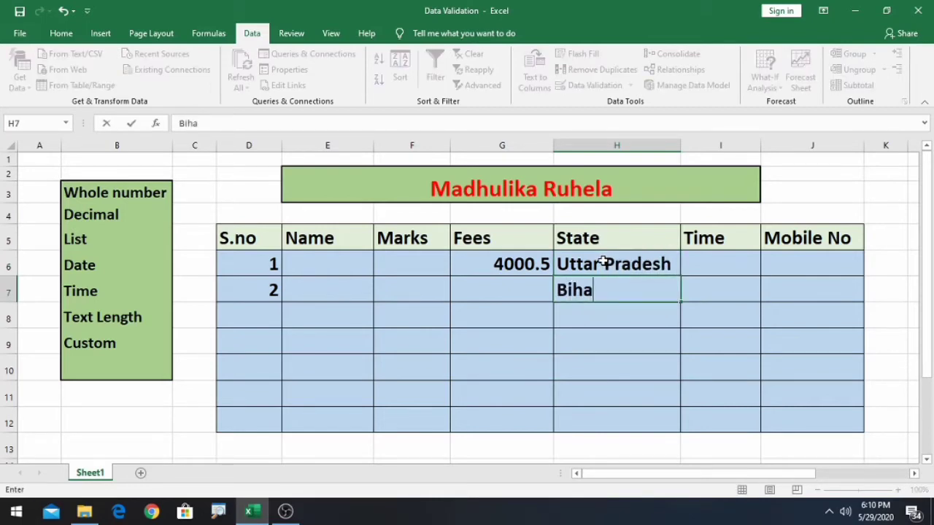
pyautogui.write('r')
pyautogui.press('Return')
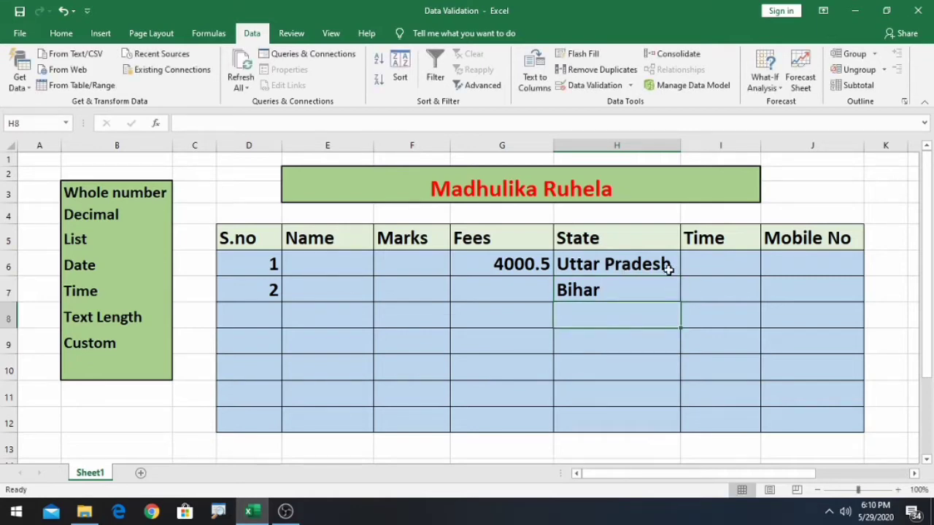
# - Clear the State entries and give H6:H12 a List rule with sources Mumbai, Delhi, Bihar
pyautogui.moveTo(605, 254); pyautogui.dragTo(609, 303)
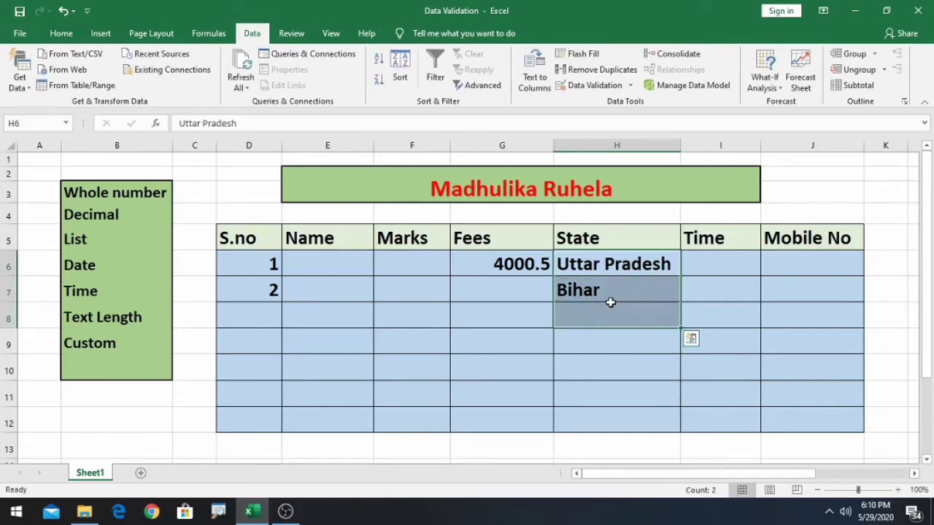
pyautogui.press('Delete')
pyautogui.moveTo(605, 267); pyautogui.dragTo(637, 396)
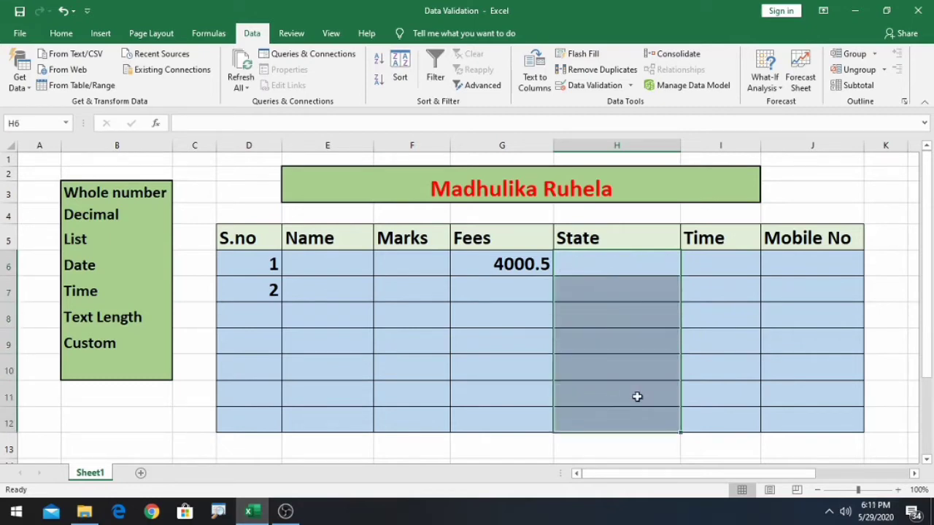
pyautogui.click(632, 87)
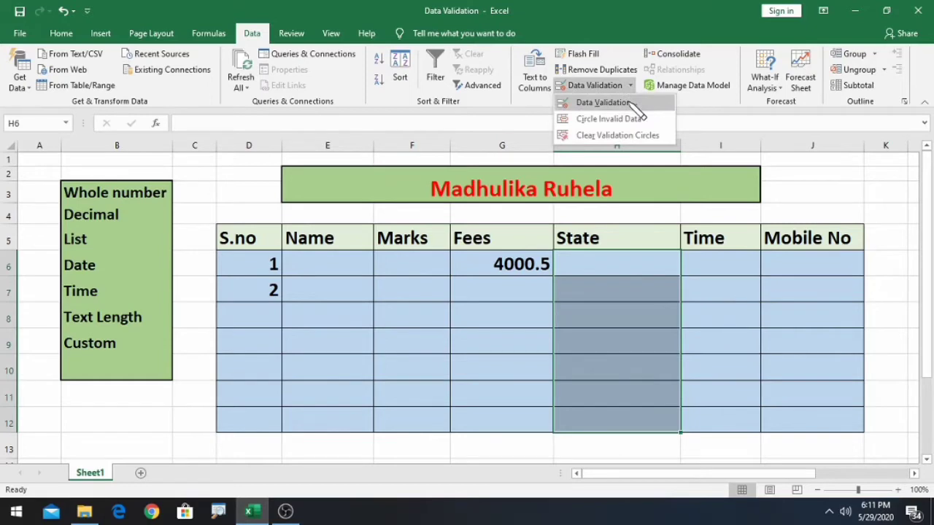
pyautogui.click(632, 104)
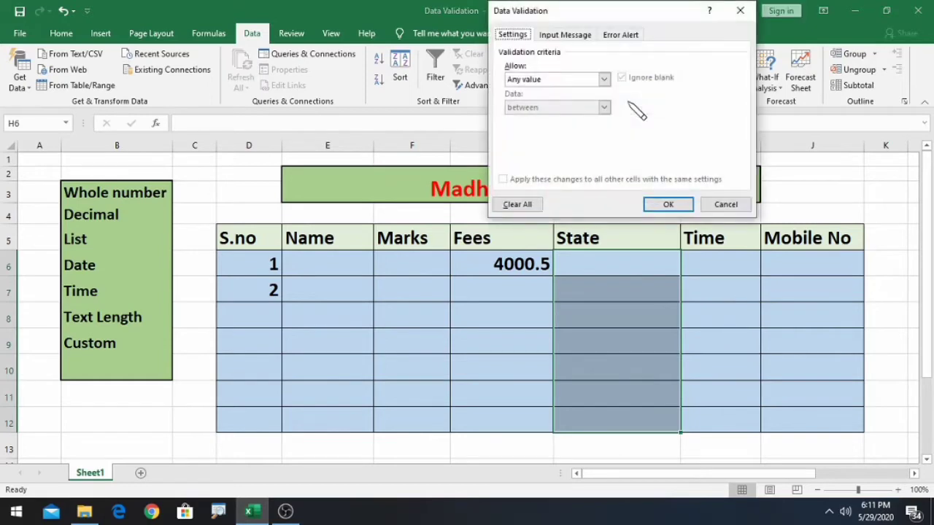
pyautogui.click(604, 78)
pyautogui.click(538, 115)
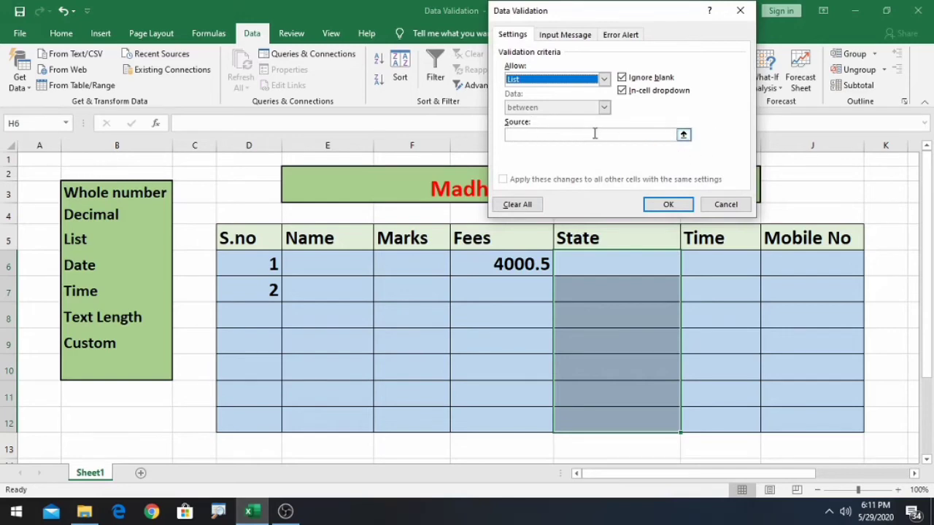
pyautogui.click(574, 139)
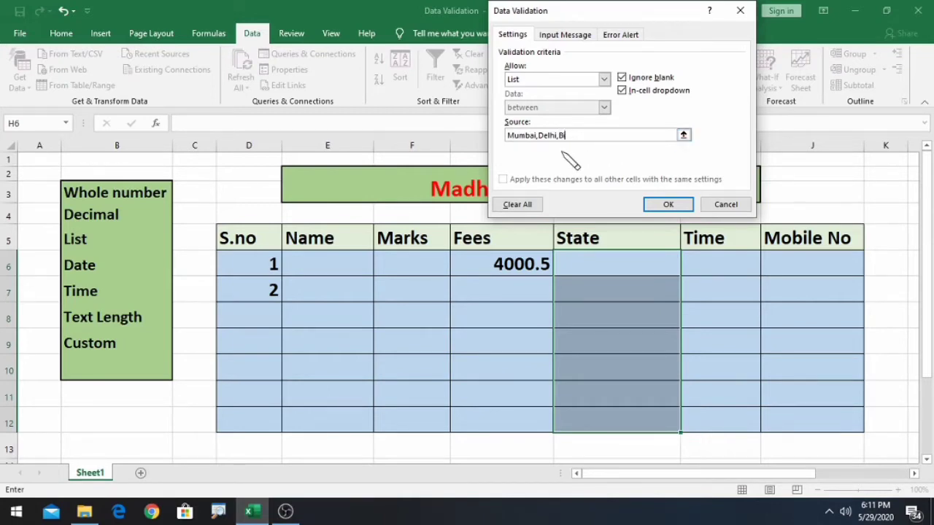
pyautogui.click(664, 205)
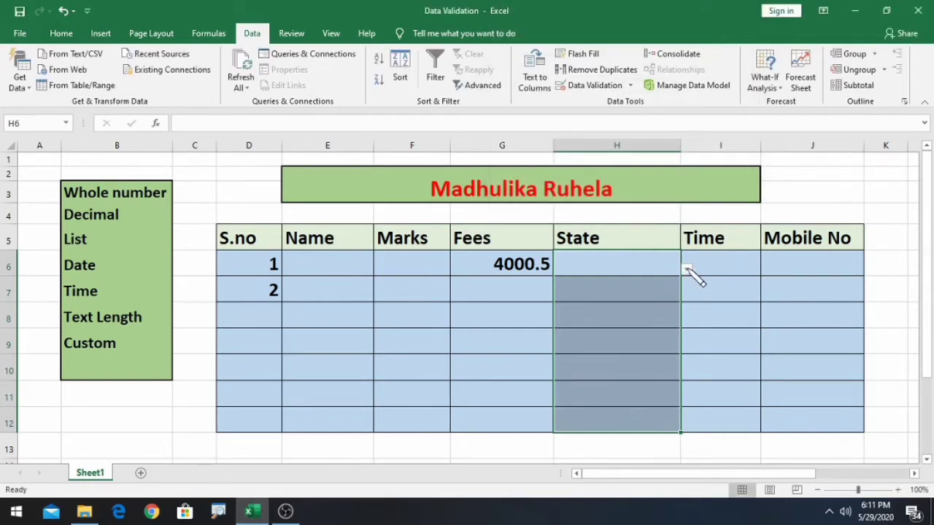
# - Choose Delhi for H6 from its dropdown of Mumbai, Delhi and Bihar
pyautogui.click(781, 326)
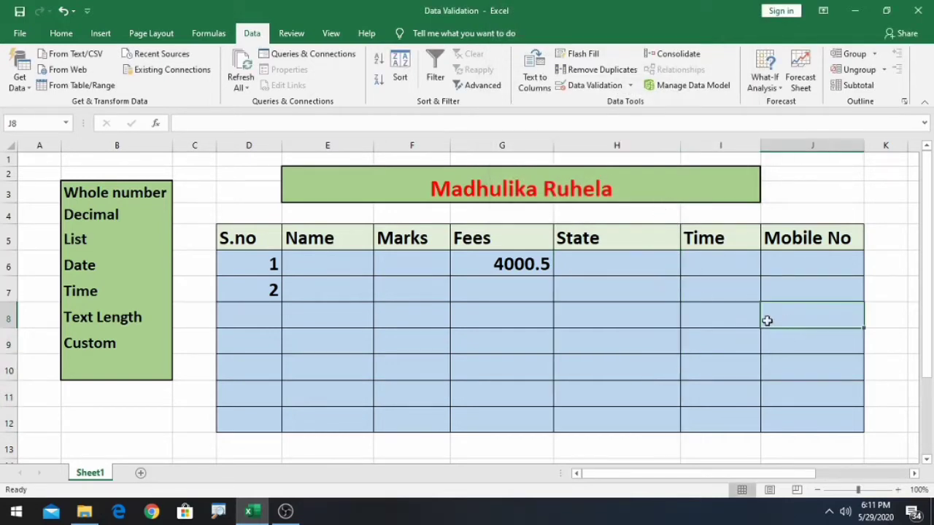
pyautogui.click(499, 299)
pyautogui.click(767, 321)
pyautogui.click(601, 262)
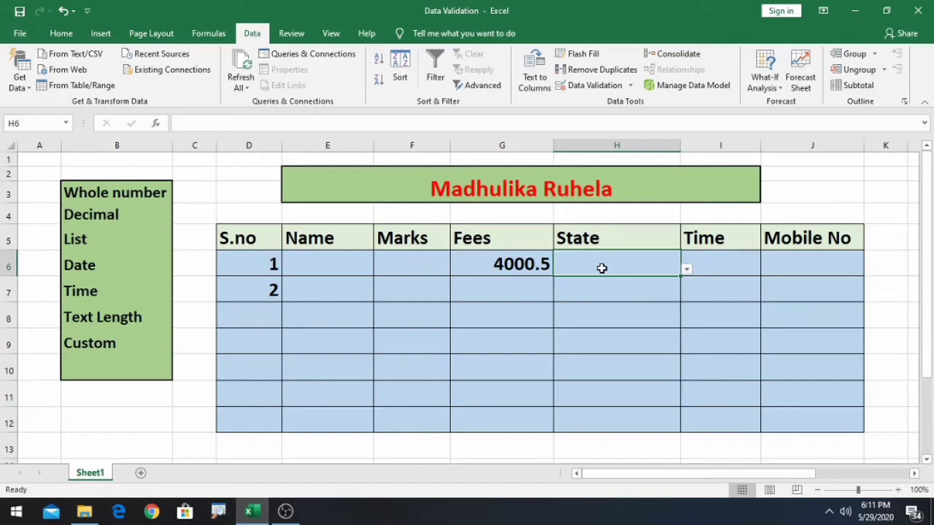
pyautogui.click(687, 269)
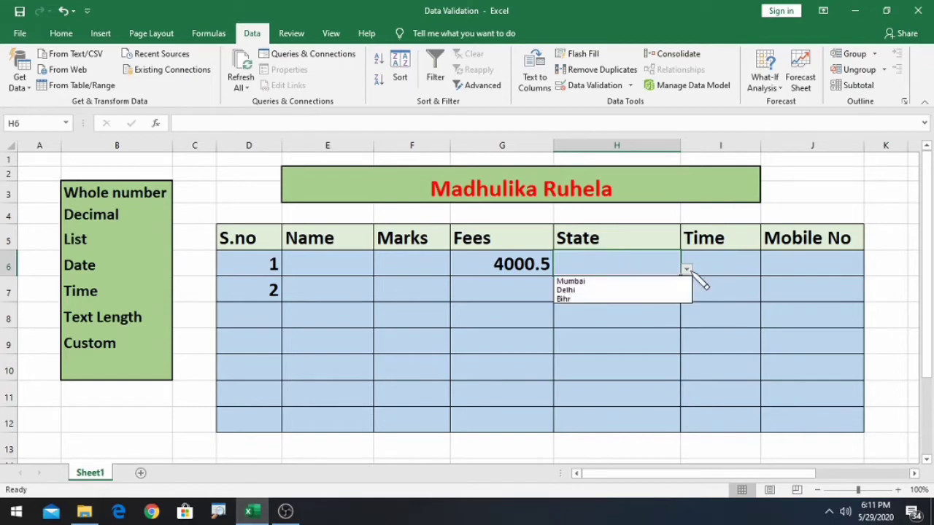
pyautogui.click(572, 290)
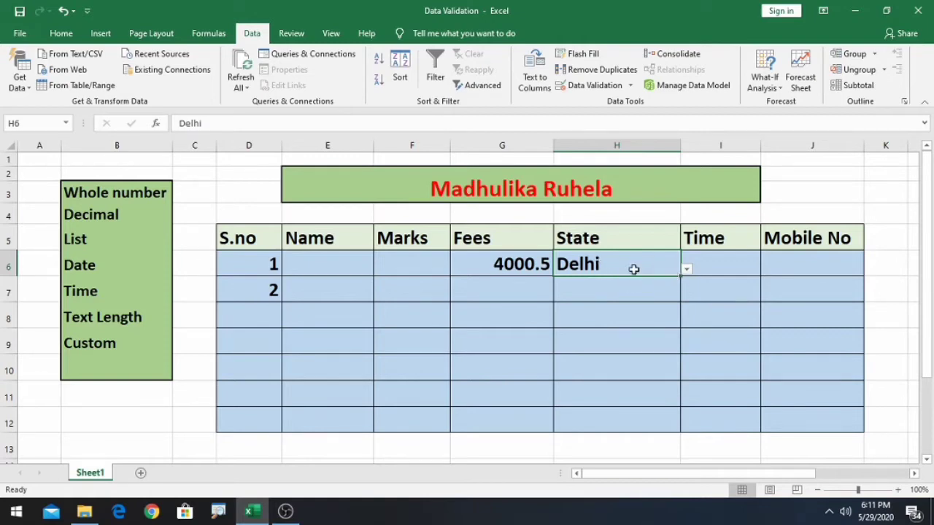
pyautogui.moveTo(634, 269)
pyautogui.mouseDown()
pyautogui.moveTo(661, 419)
pyautogui.moveTo(665, 407)
pyautogui.mouseUp()
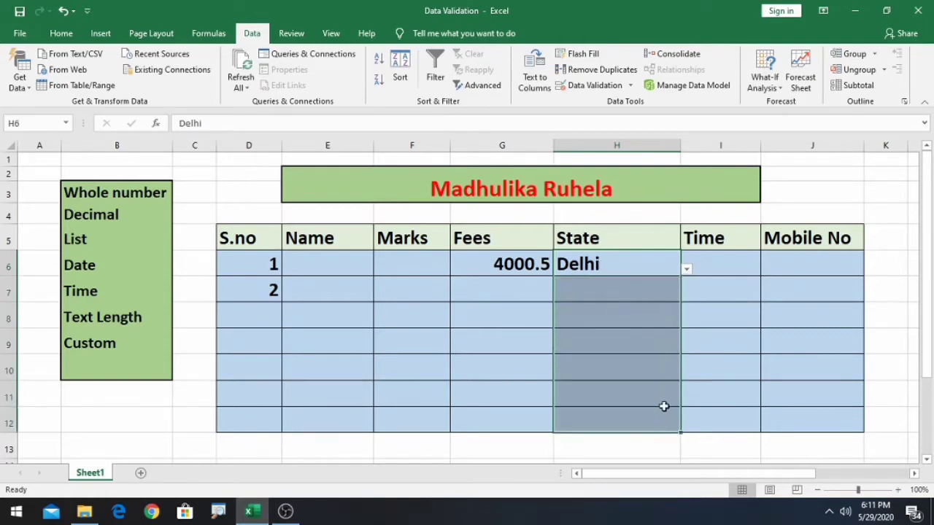
# - Change the State list rule's source to the range $N$4:$N$9
pyautogui.click(631, 85)
pyautogui.click(633, 99)
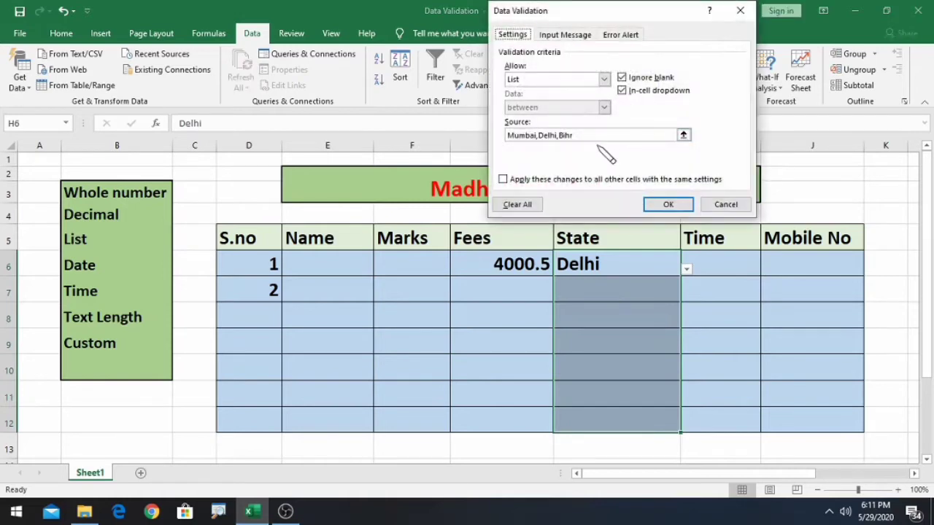
pyautogui.click(590, 135)
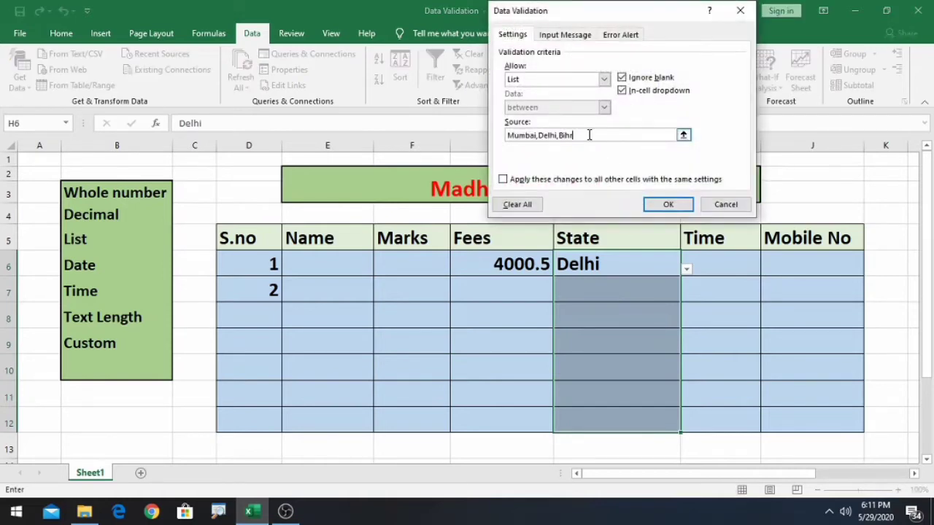
pyautogui.press('BackSpace')
pyautogui.press('BackSpace')
pyautogui.press('BackSpace')
pyautogui.press('BackSpace')
pyautogui.press('BackSpace')
pyautogui.press('BackSpace')
pyautogui.press('BackSpace')
pyautogui.press('BackSpace')
pyautogui.press('BackSpace')
pyautogui.press('BackSpace')
pyautogui.press('BackSpace')
pyautogui.press('BackSpace')
pyautogui.click(914, 473)
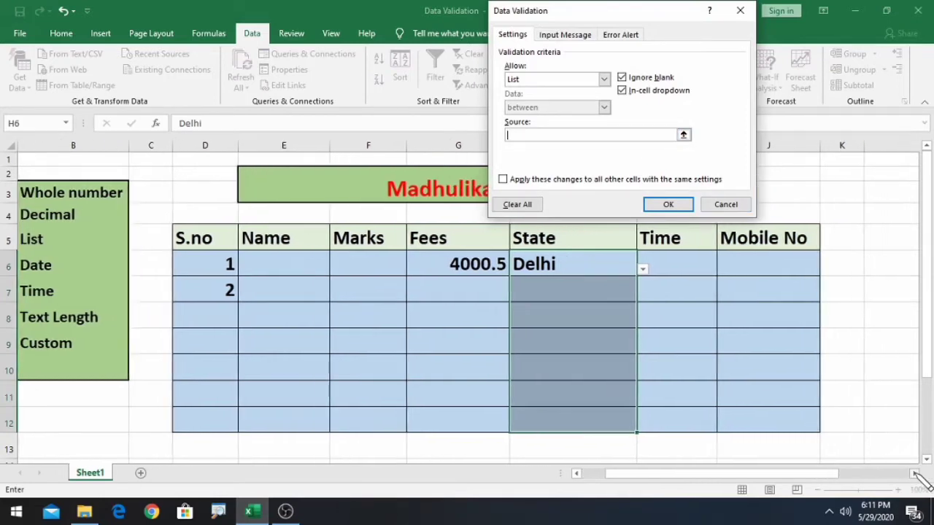
pyautogui.click(915, 475)
pyautogui.click(915, 474)
pyautogui.click(915, 475)
pyautogui.click(916, 474)
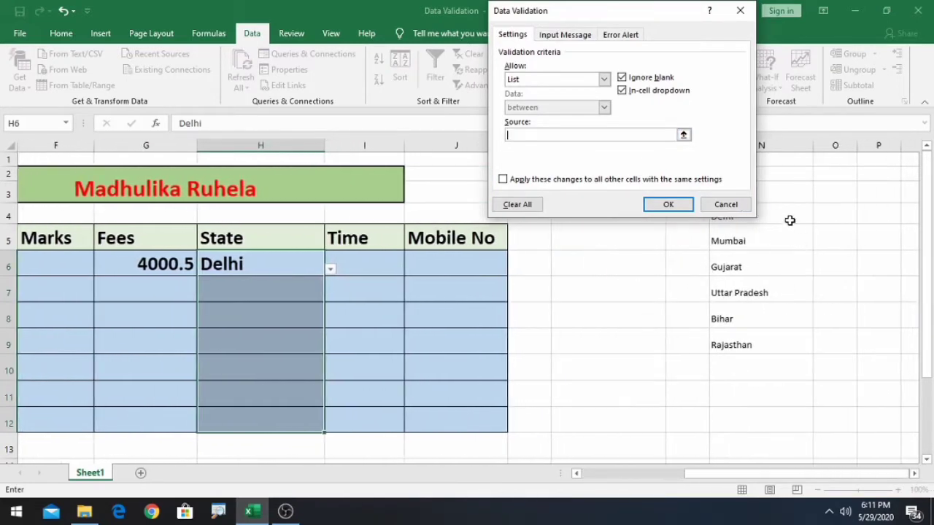
pyautogui.moveTo(622, 11); pyautogui.dragTo(562, 14)
pyautogui.click(749, 210)
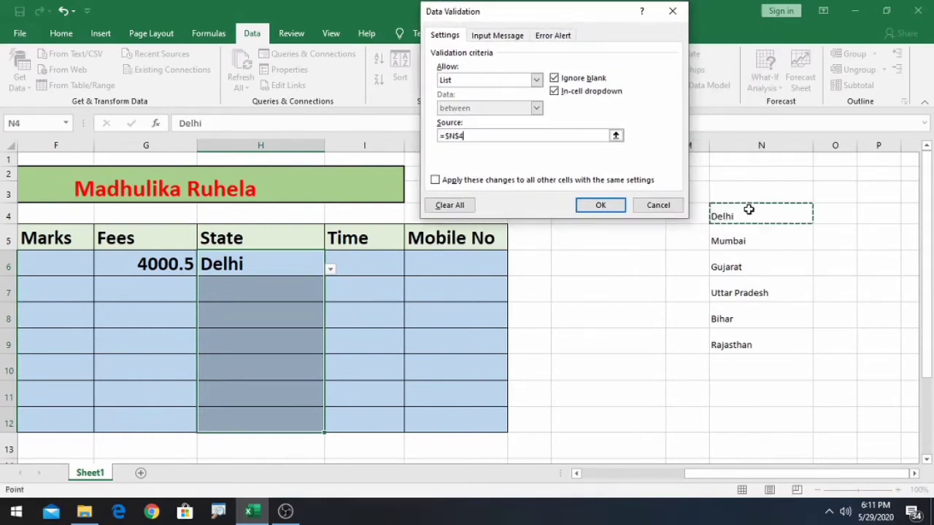
pyautogui.moveTo(749, 209); pyautogui.dragTo(766, 343)
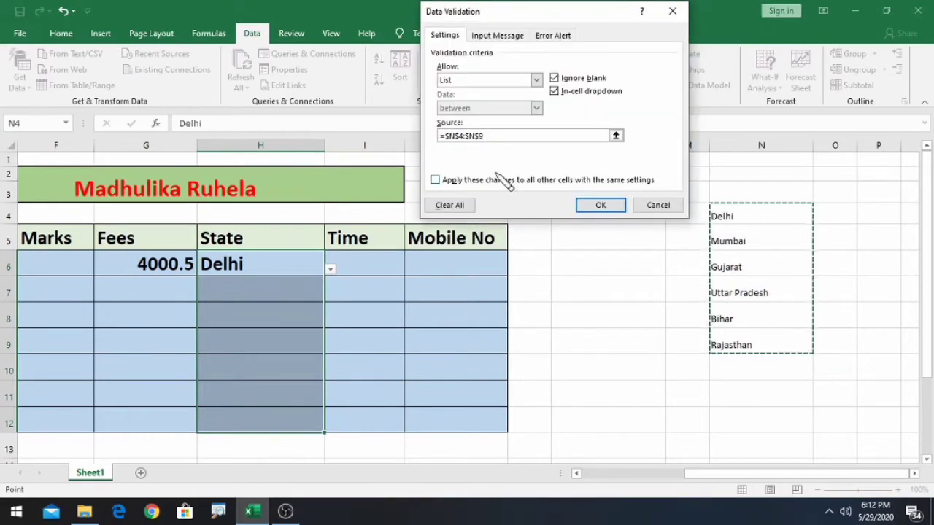
pyautogui.click(600, 205)
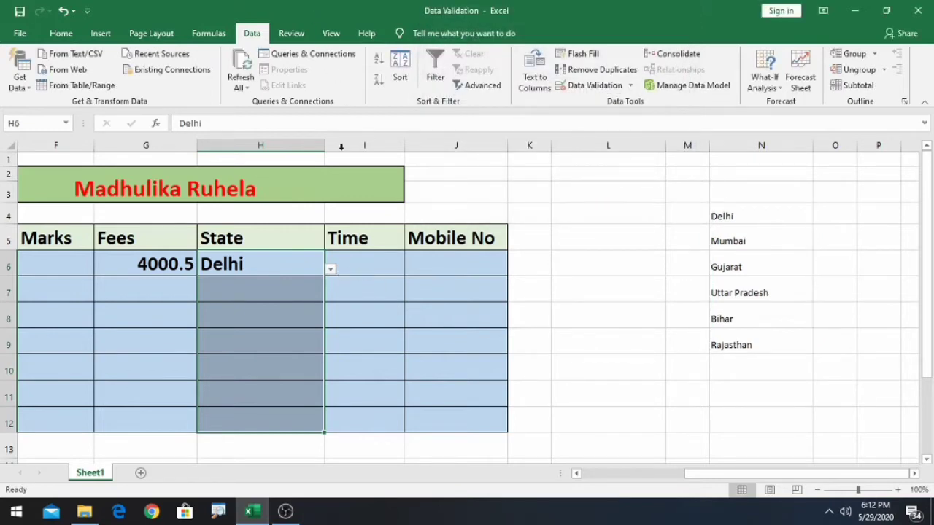
# - Pick Mumbai for H6 and Rajasthan for H7 from the updated dropdowns
pyautogui.moveTo(709, 475); pyautogui.dragTo(615, 489)
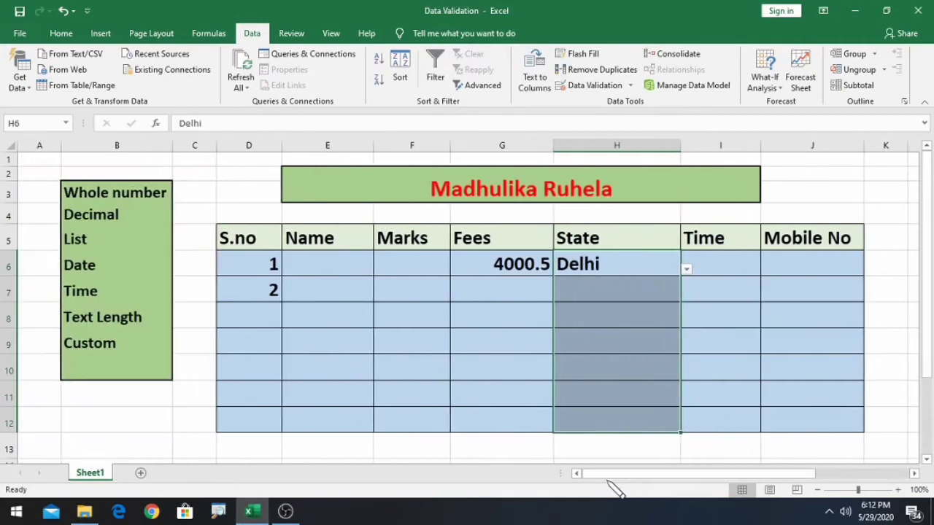
pyautogui.click(687, 270)
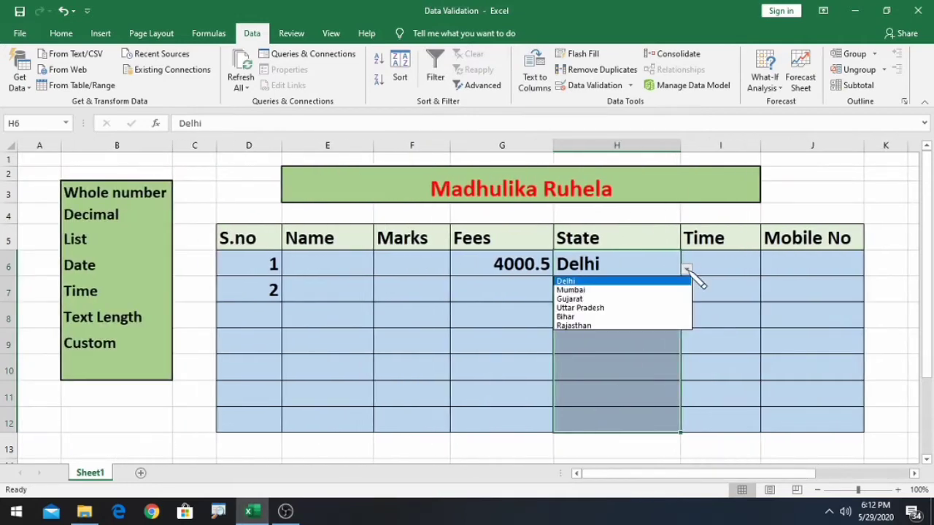
pyautogui.click(586, 290)
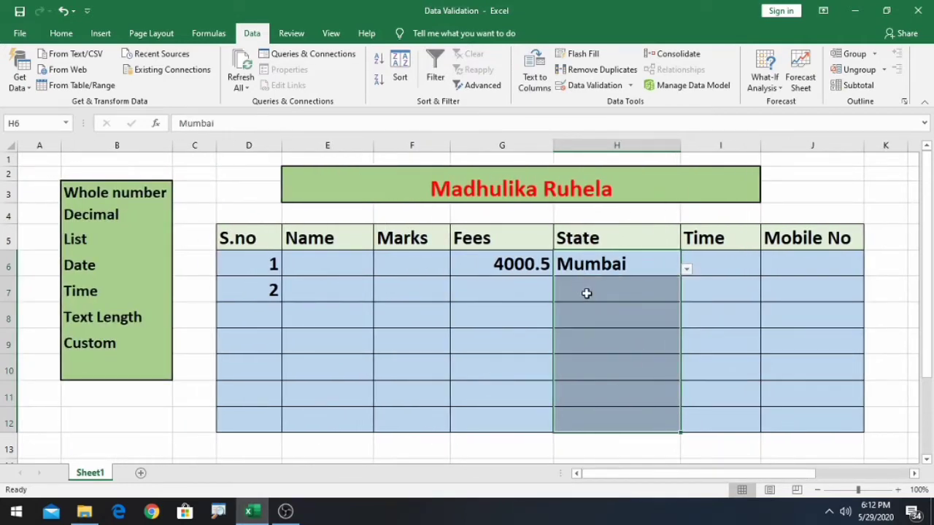
pyautogui.click(587, 293)
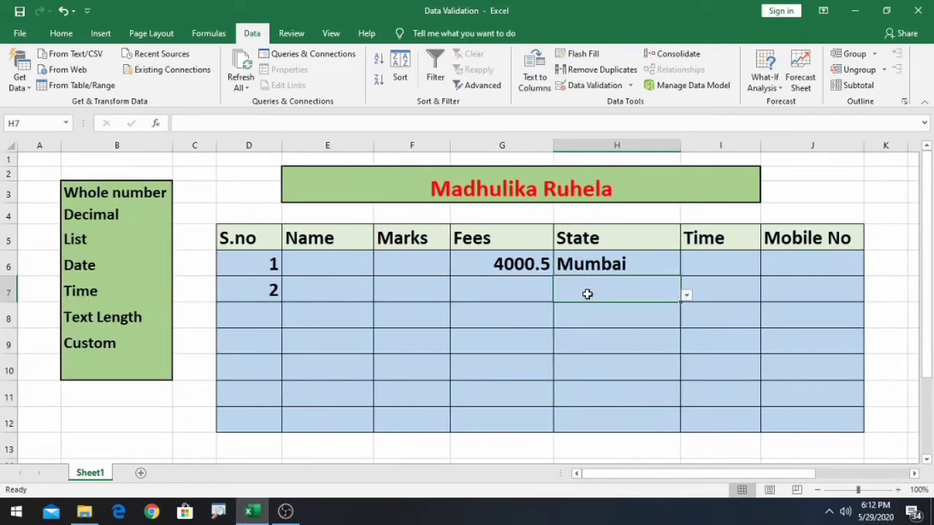
pyautogui.click(687, 296)
pyautogui.click(612, 353)
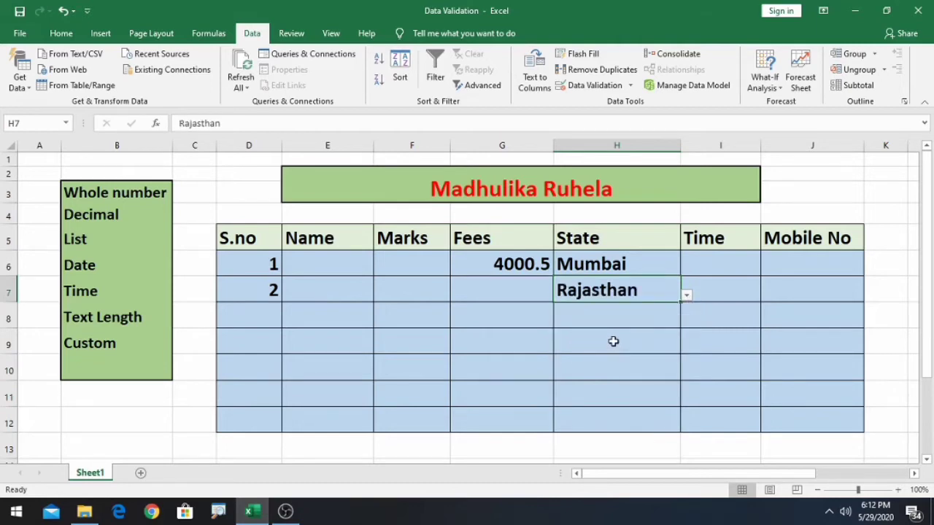
pyautogui.click(649, 311)
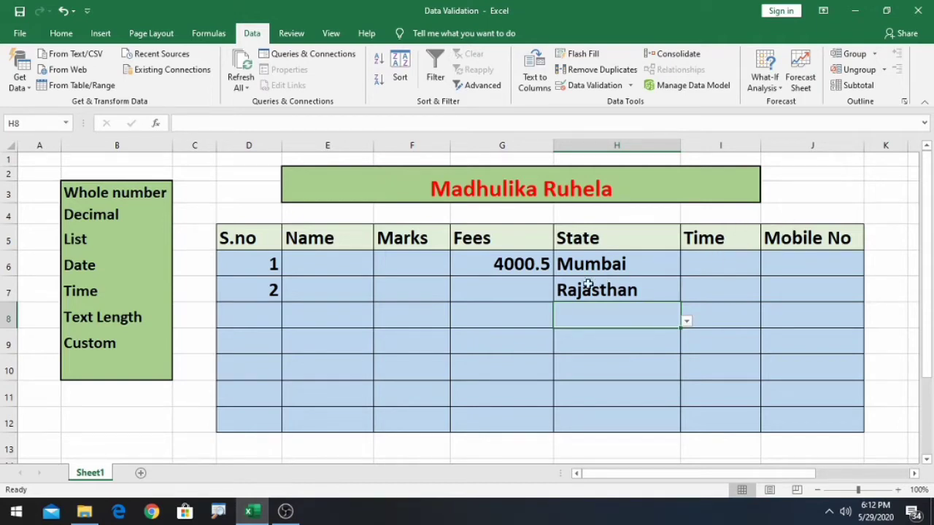
# - Replace the Marks heading in F5 with Date
pyautogui.click(394, 239)
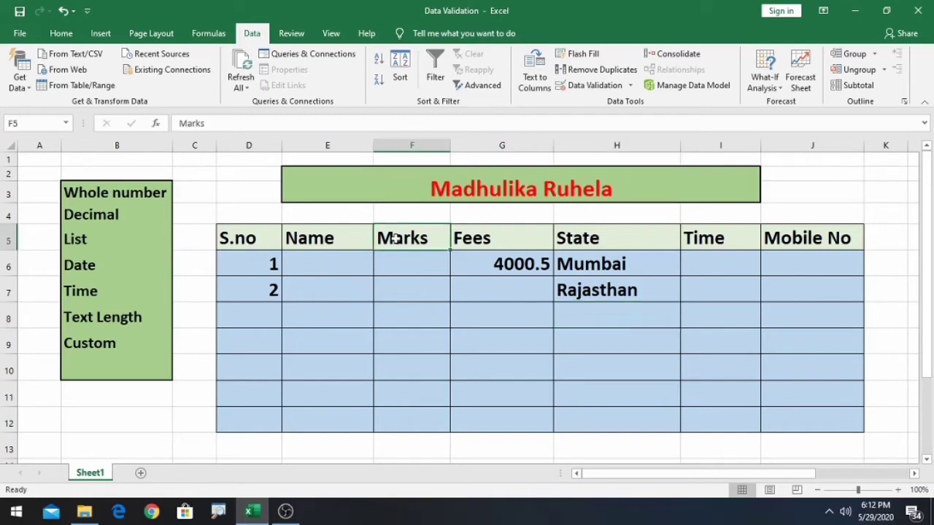
pyautogui.doubleClick(394, 239)
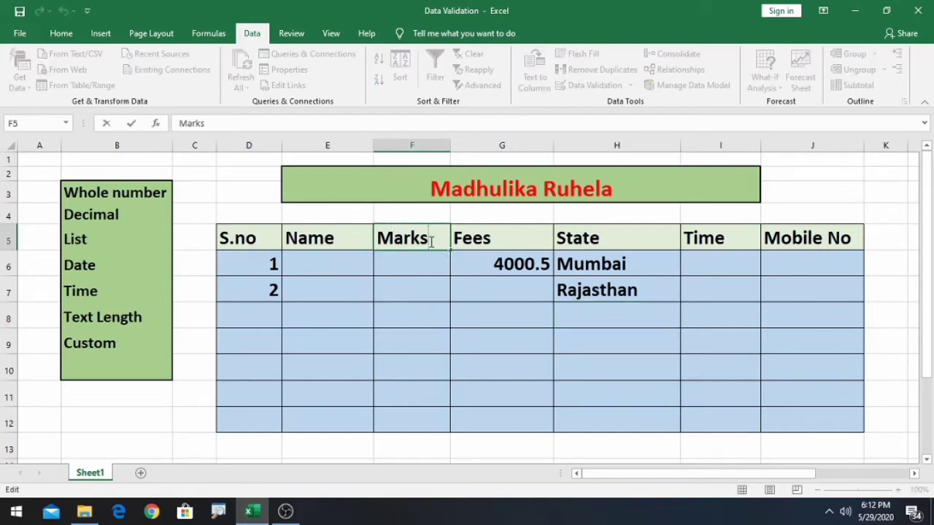
pyautogui.press('BackSpace')
pyautogui.press('BackSpace')
pyautogui.press('BackSpace')
pyautogui.press('BackSpace')
pyautogui.press('BackSpace')
pyautogui.write('Date')
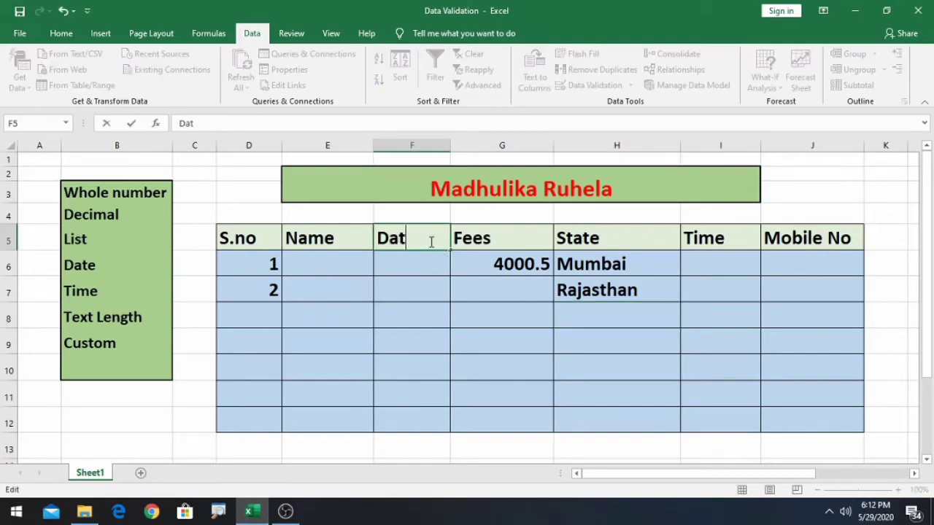
pyautogui.press('Return')
# - Select the Date column cells F6 to F12
pyautogui.click(417, 315)
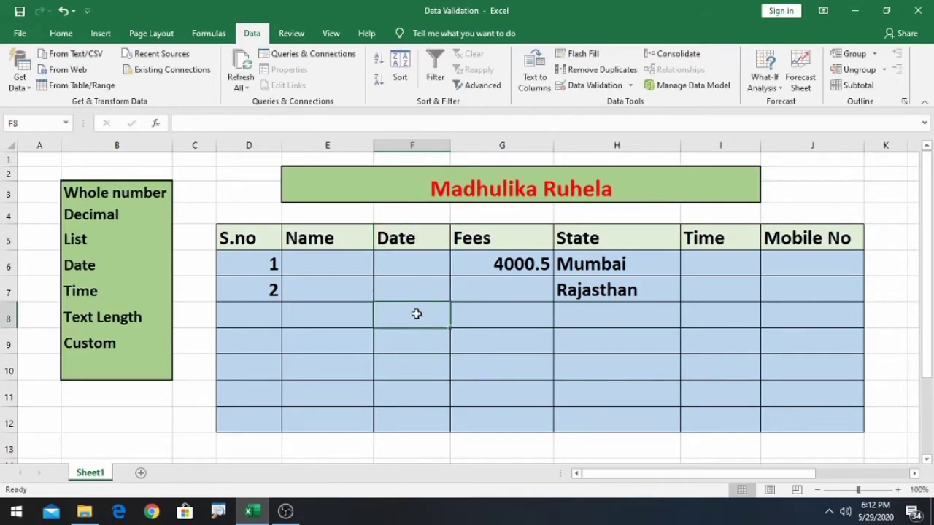
pyautogui.click(418, 257)
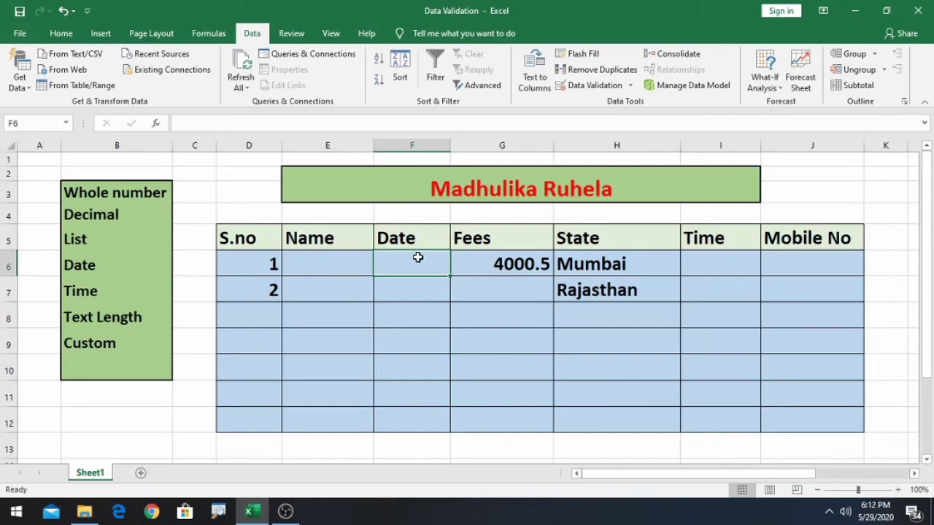
pyautogui.moveTo(417, 258); pyautogui.dragTo(429, 422)
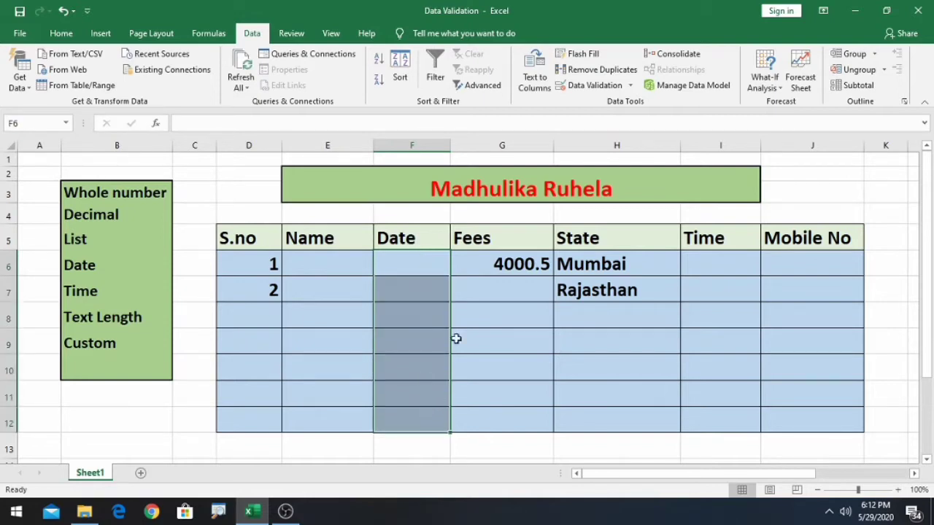
# - Add a Date validation rule to F6:F12 allowing dates between 1/1/2020 and 2/1/2021
pyautogui.click(630, 85)
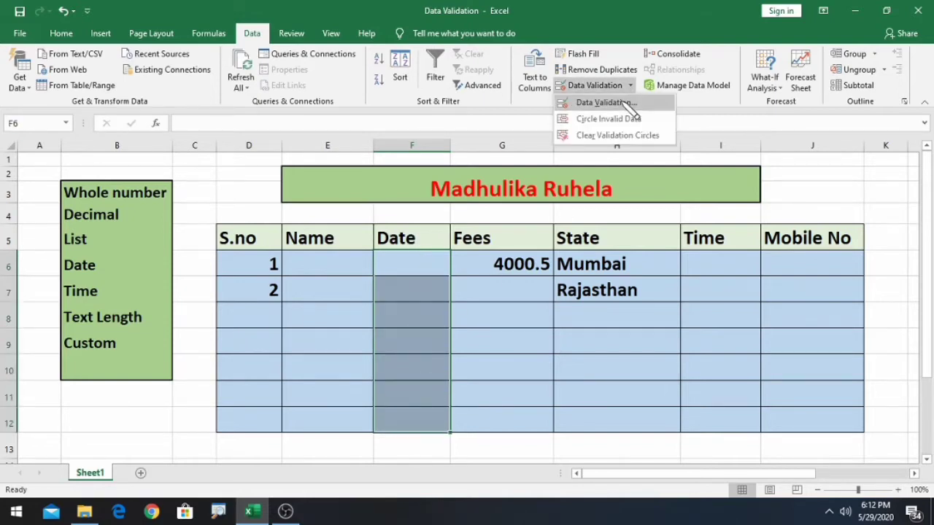
pyautogui.click(626, 103)
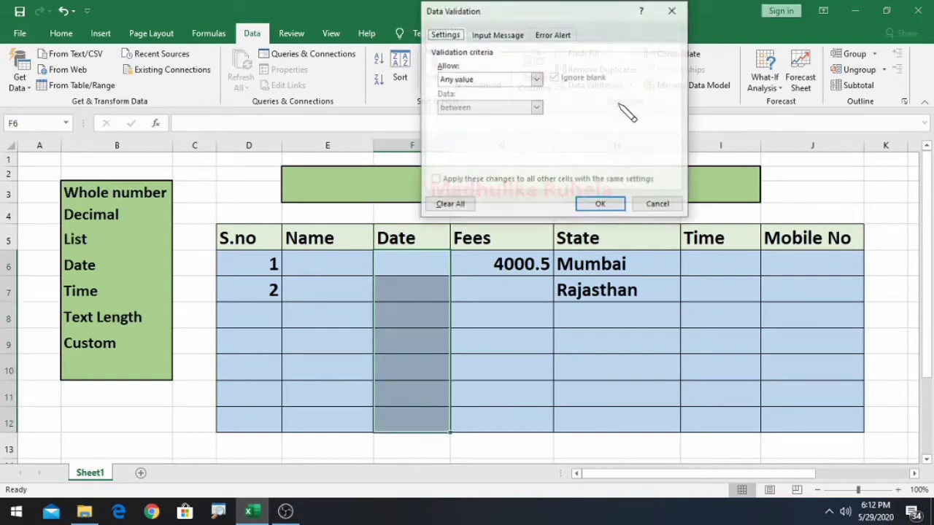
pyautogui.click(537, 79)
pyautogui.click(467, 121)
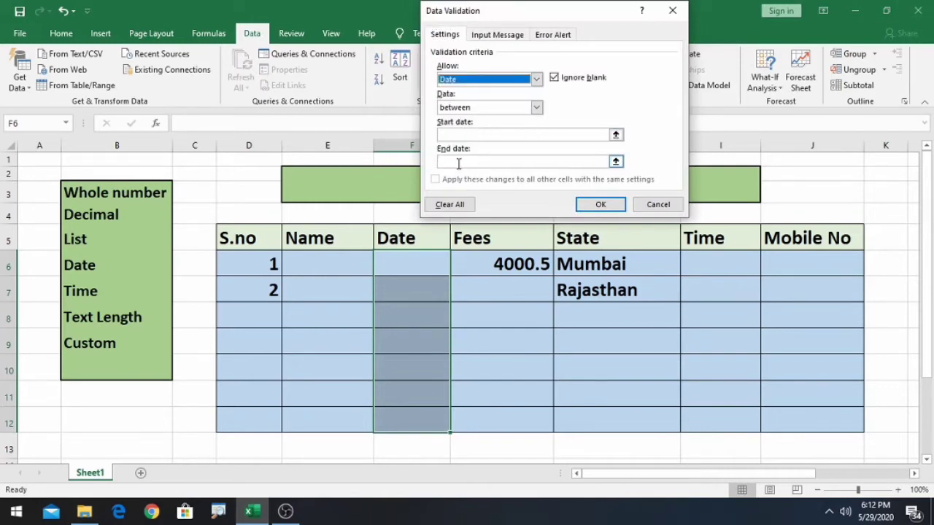
pyautogui.click(537, 107)
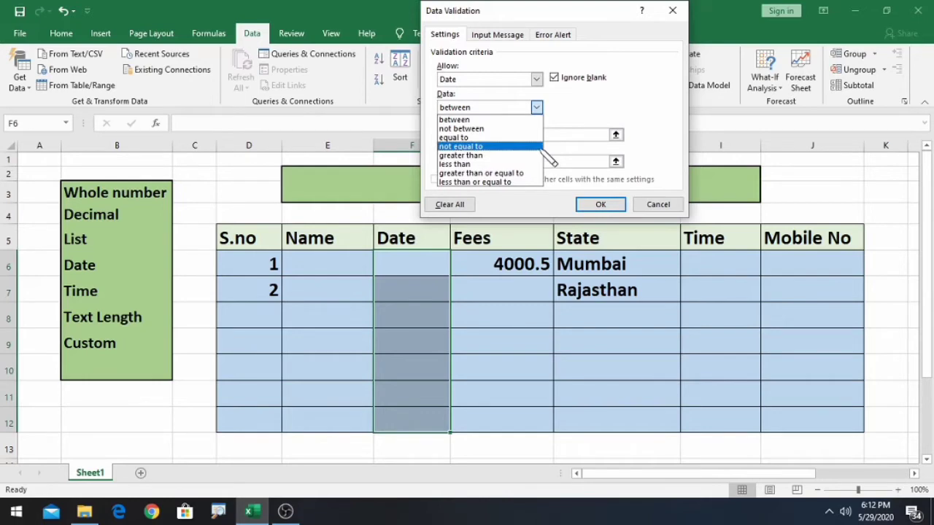
pyautogui.click(460, 119)
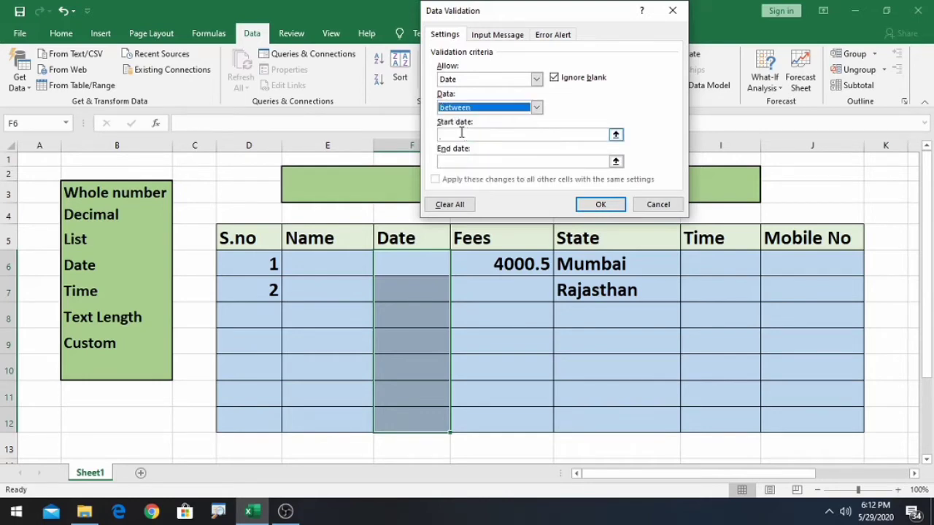
pyautogui.click(461, 133)
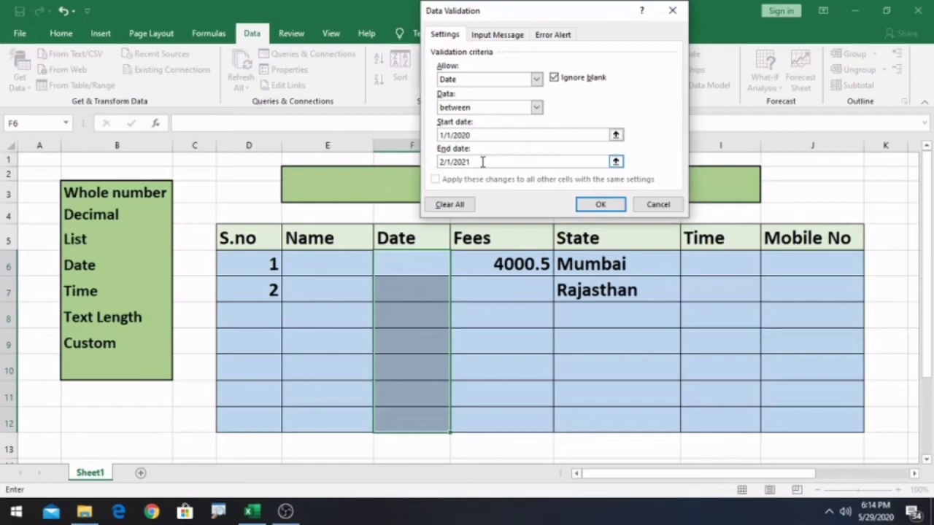
pyautogui.click(609, 205)
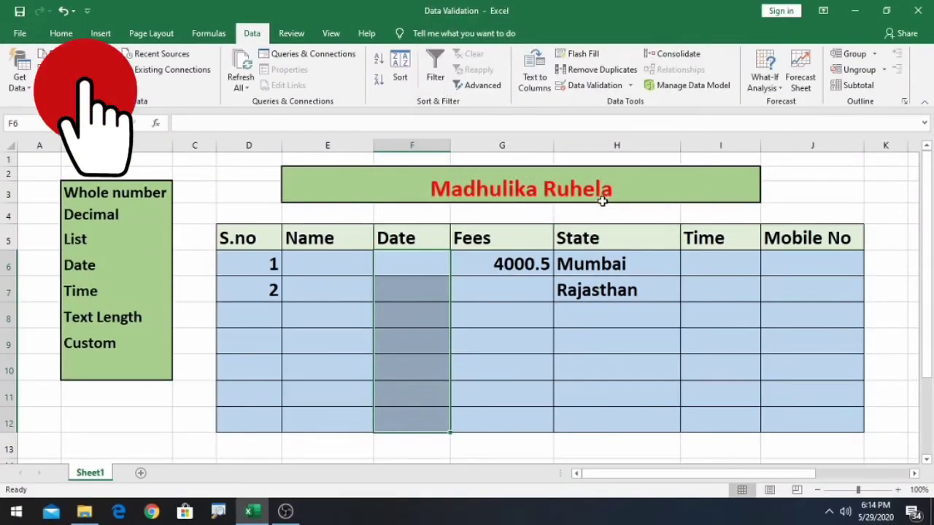
pyautogui.click(471, 310)
pyautogui.click(417, 268)
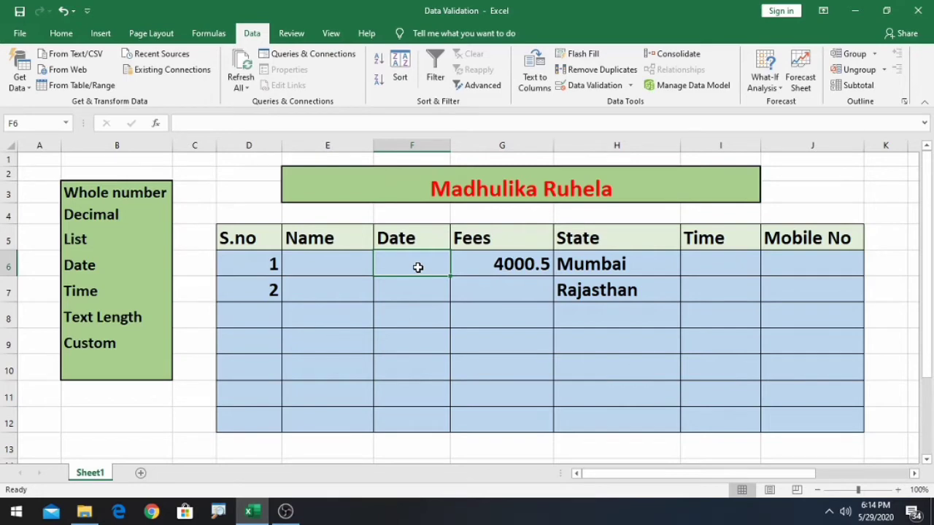
# - Enter 5/5/2020 in F6 and widen column F to show it
pyautogui.write('5/5/')
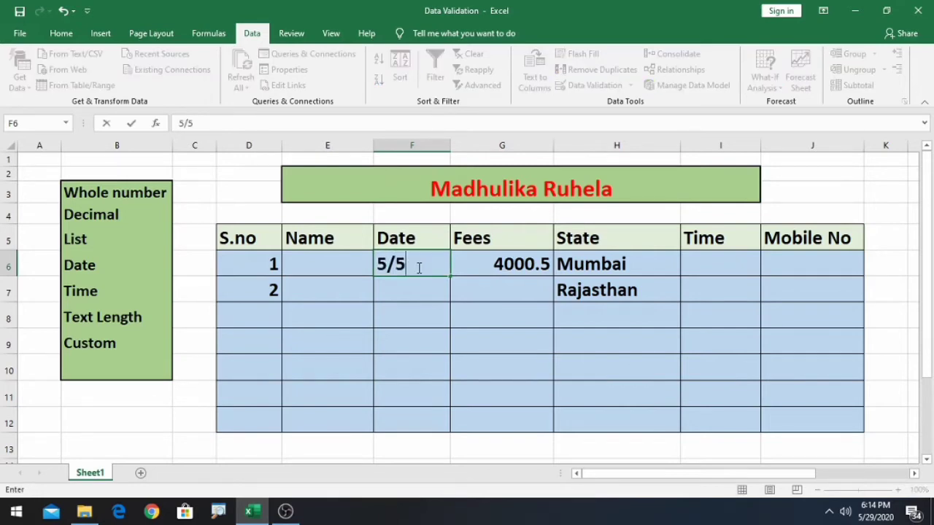
pyautogui.write('2020')
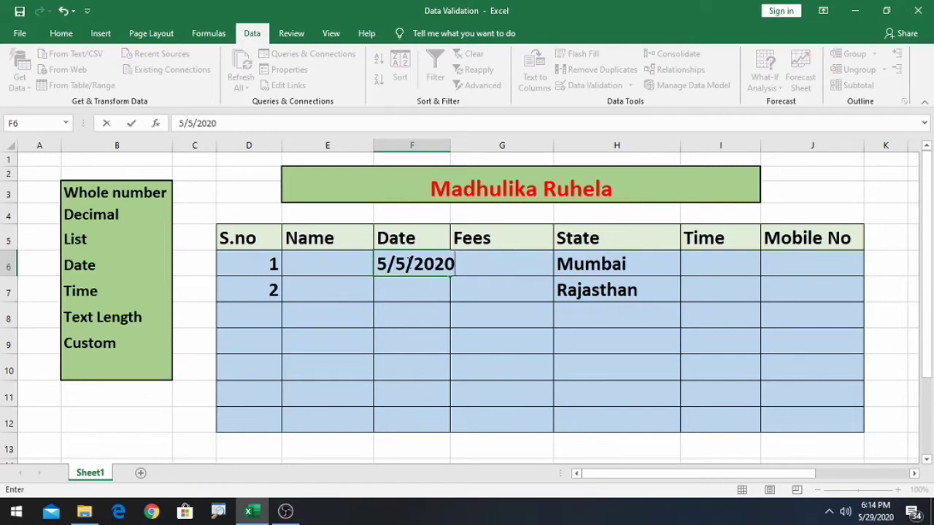
pyautogui.press('Return')
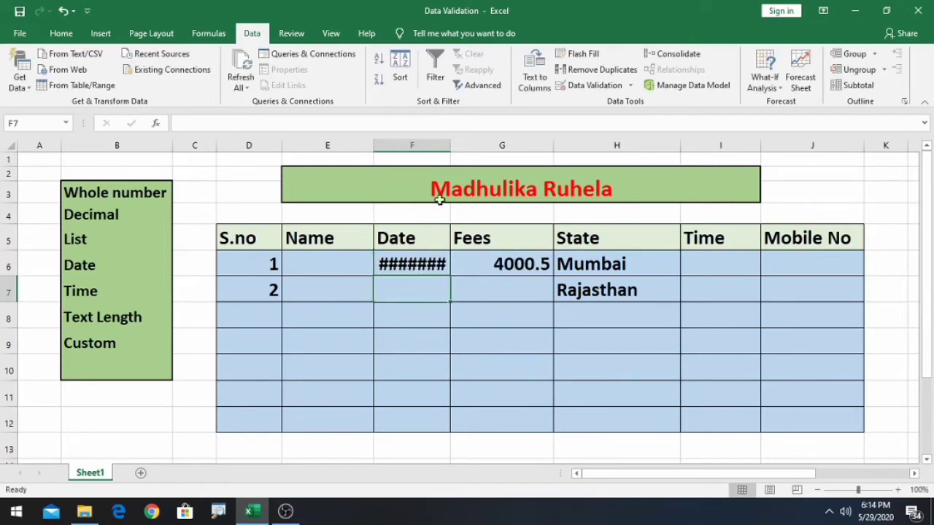
pyautogui.moveTo(449, 145); pyautogui.dragTo(472, 145)
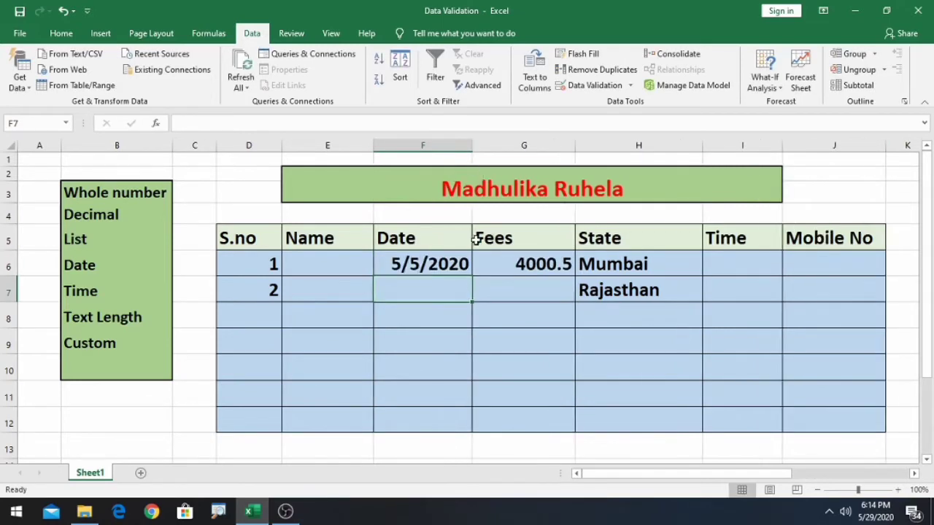
# - Enter 28/8/2022 in F7, which the date rule rejects
pyautogui.doubleClick(413, 288)
pyautogui.write('2')
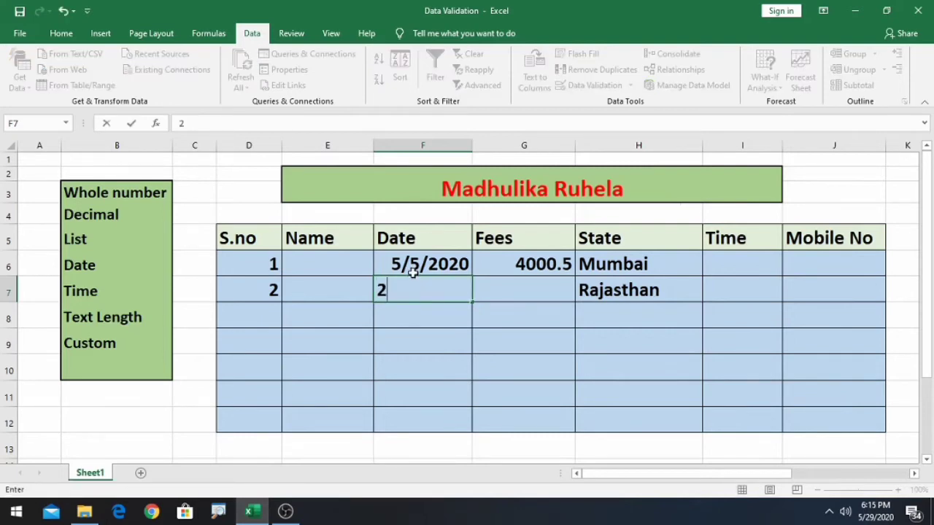
pyautogui.write('8/8/20')
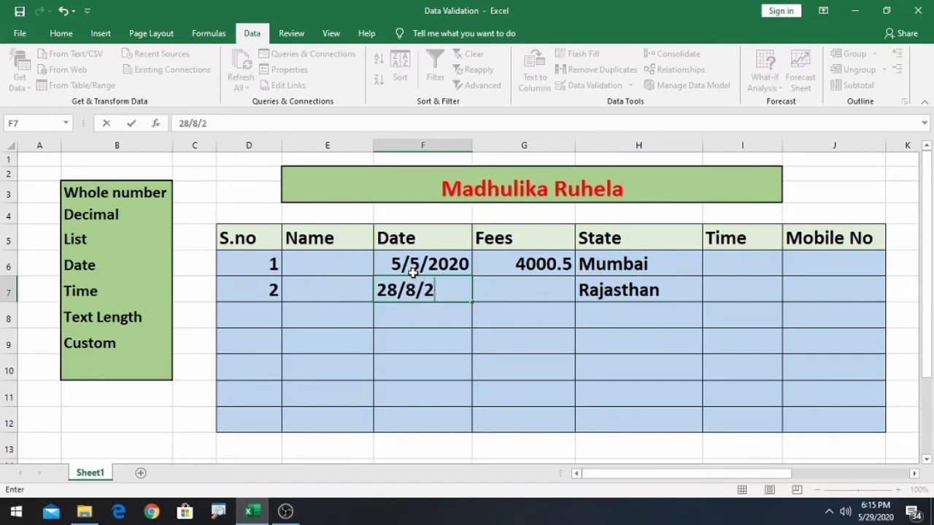
pyautogui.write('22')
pyautogui.press('Return')
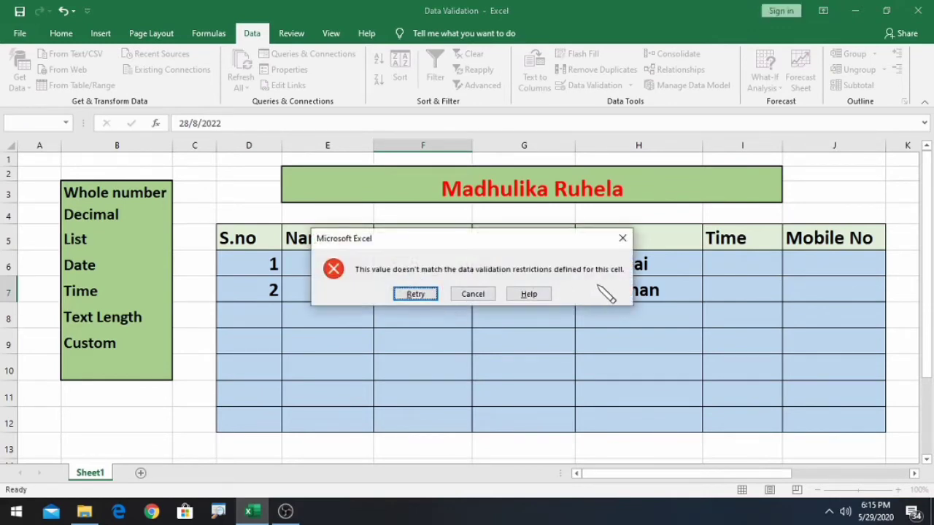
pyautogui.click(413, 296)
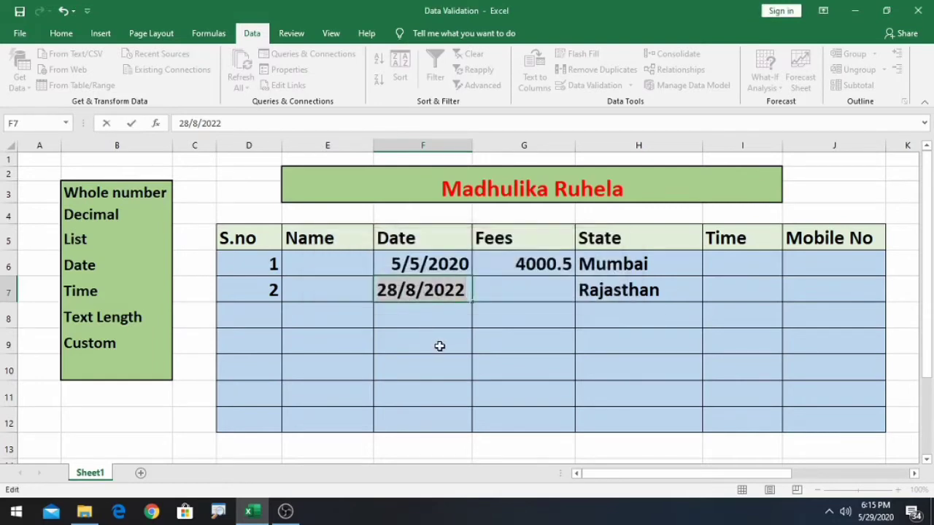
pyautogui.press('Return')
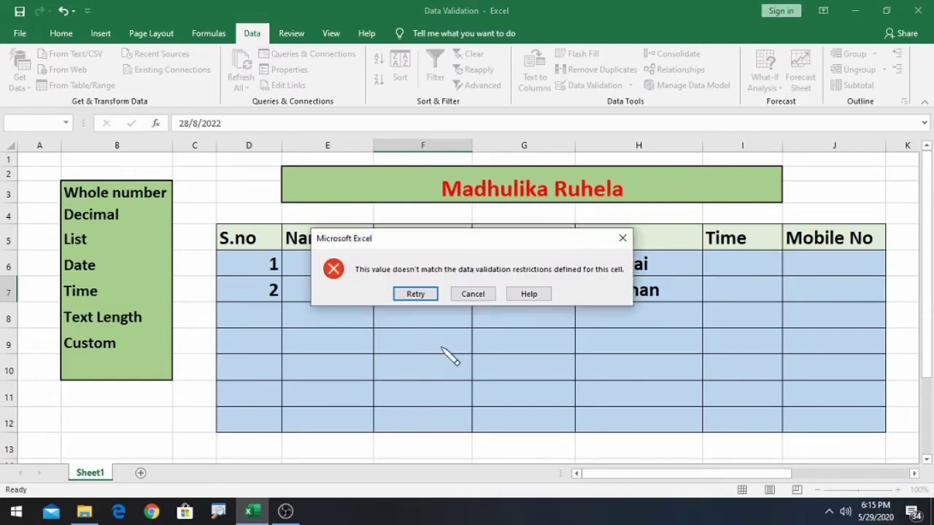
# - Correct the rejected F7 date until 1/1/2021 is accepted
pyautogui.click(434, 295)
pyautogui.click(465, 295)
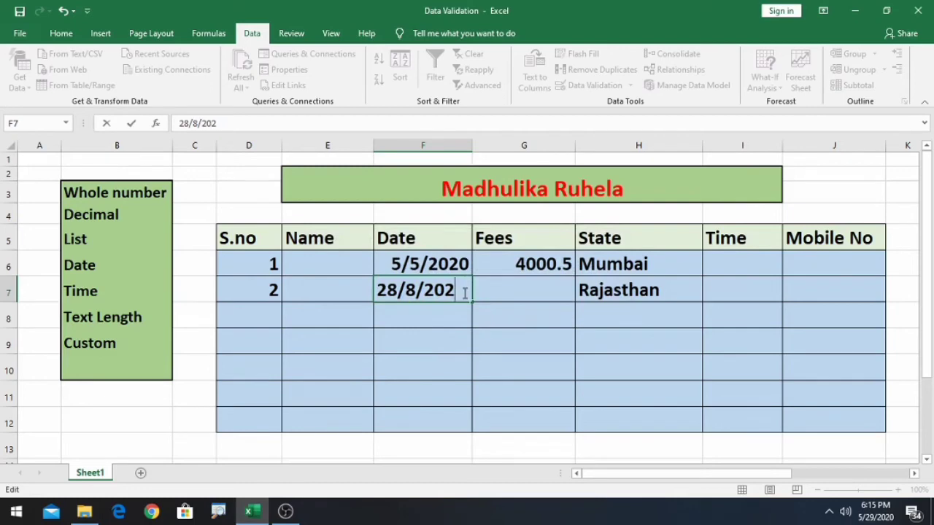
pyautogui.click(416, 289)
pyautogui.press('BackSpace')
pyautogui.write('1')
pyautogui.press('Return')
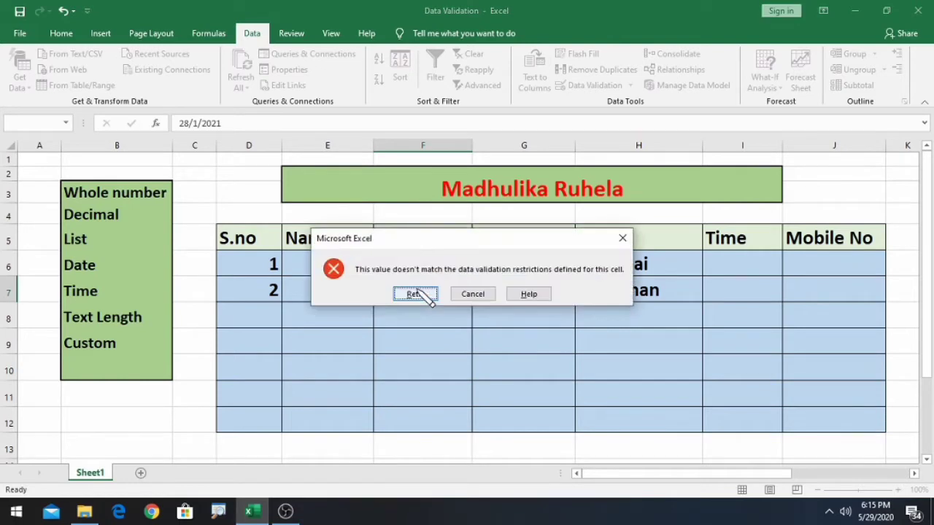
pyautogui.click(413, 294)
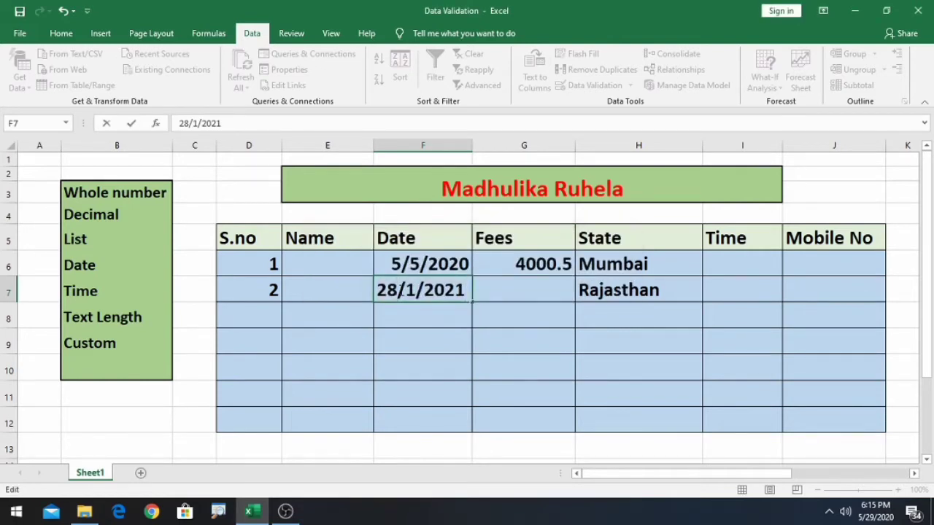
pyautogui.press('BackSpace')
pyautogui.press('BackSpace')
pyautogui.write('1')
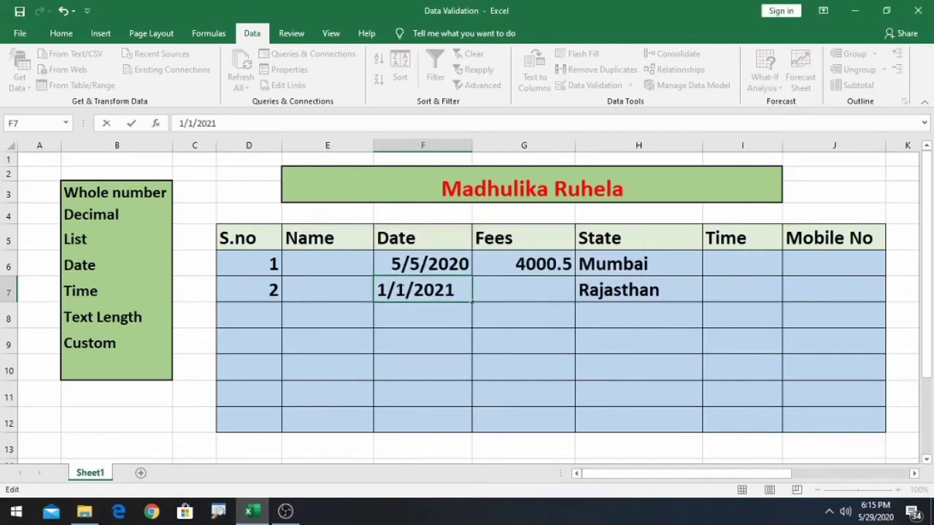
pyautogui.press('Return')
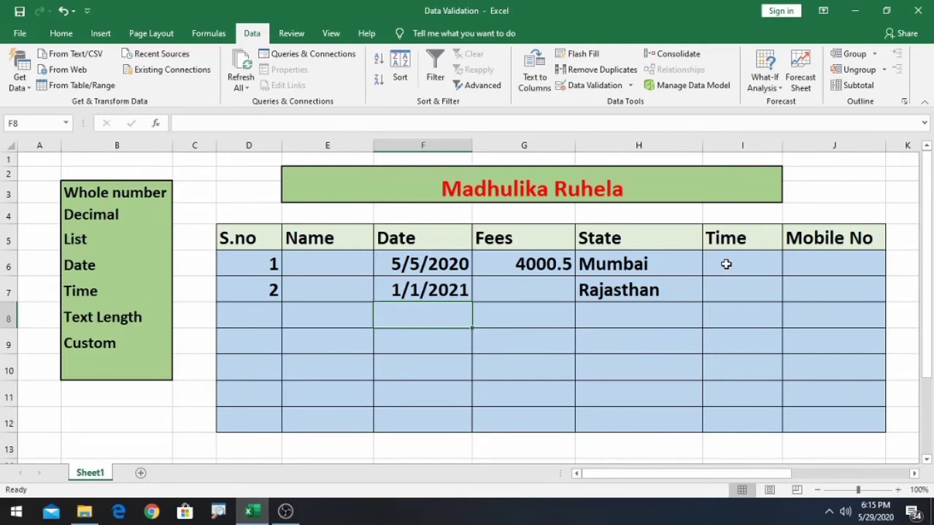
# - Add a Time validation rule to I6:I12 allowing only times less than 9 pm
pyautogui.moveTo(727, 261); pyautogui.dragTo(744, 304)
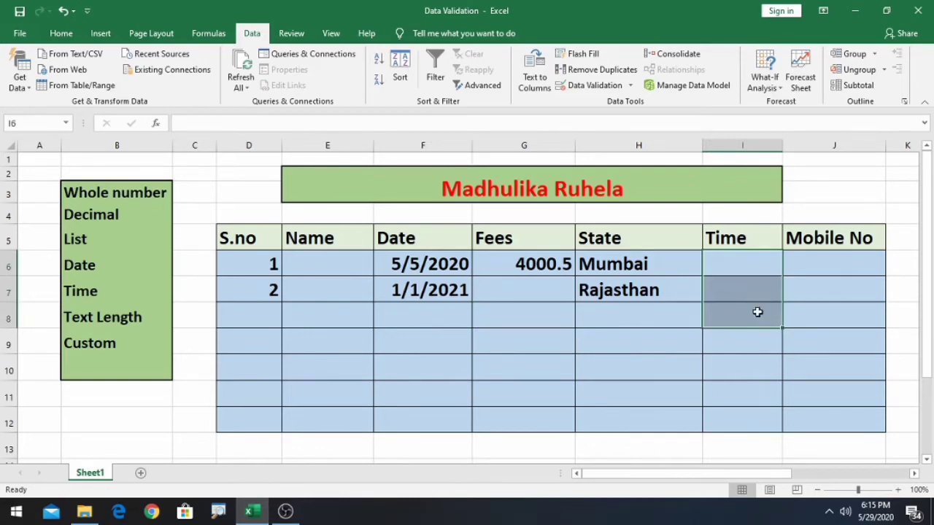
pyautogui.moveTo(749, 310); pyautogui.dragTo(742, 413)
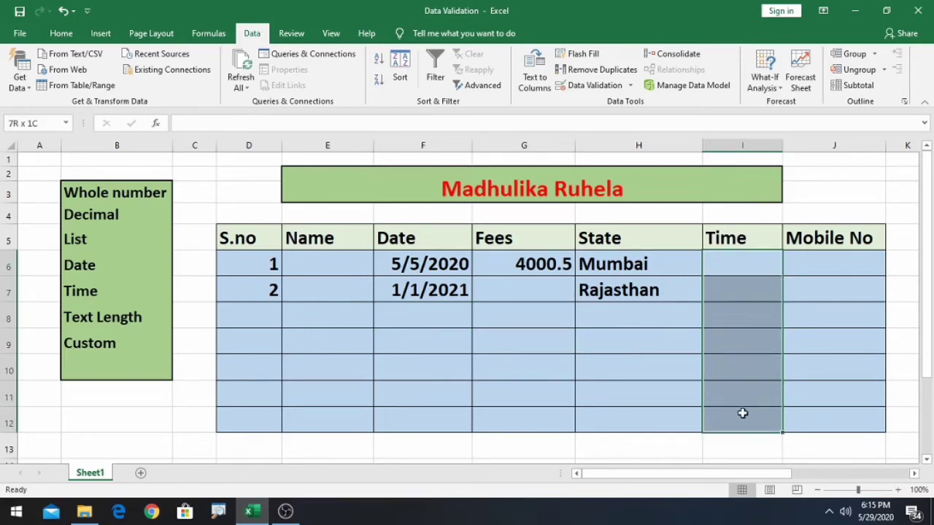
pyautogui.click(632, 87)
pyautogui.click(617, 104)
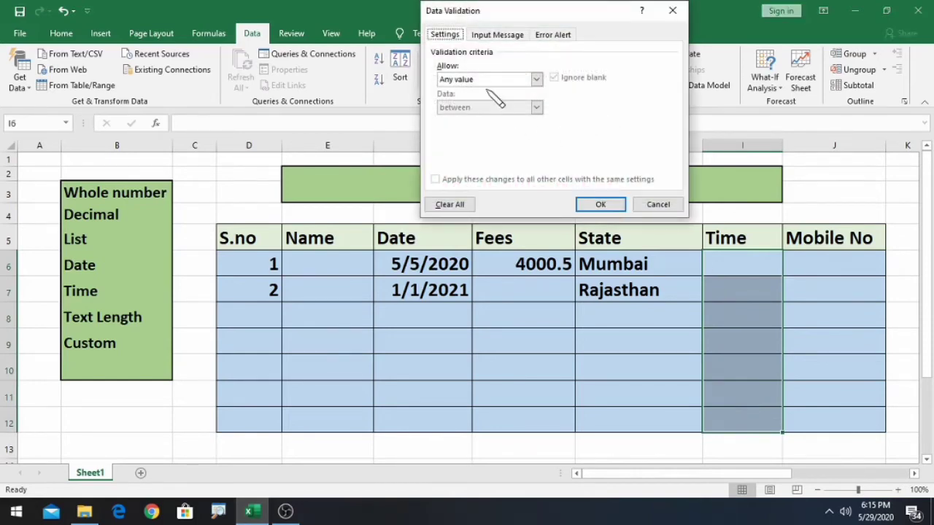
pyautogui.click(538, 79)
pyautogui.click(463, 136)
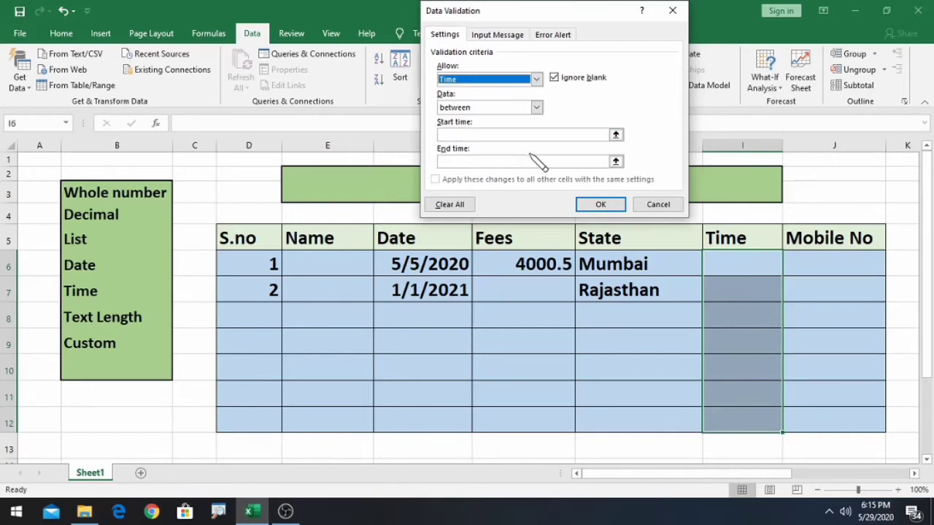
pyautogui.click(481, 136)
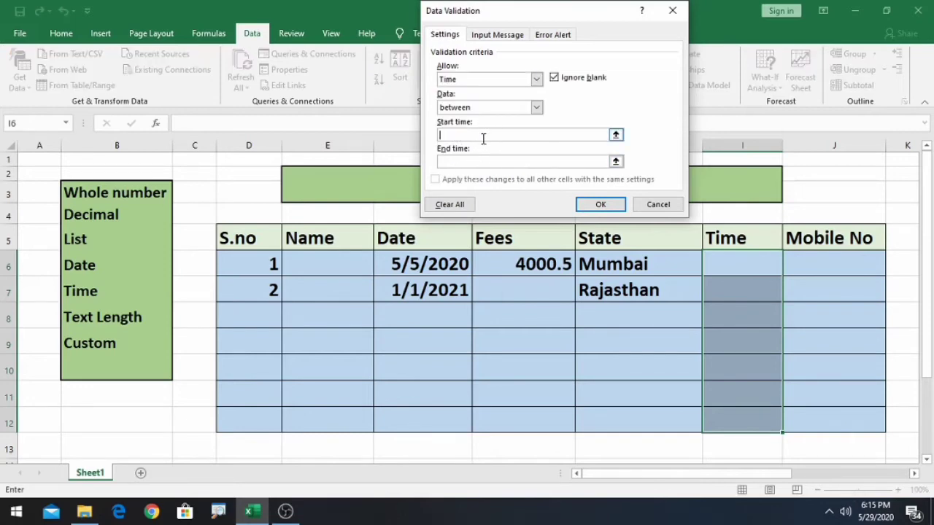
pyautogui.click(537, 108)
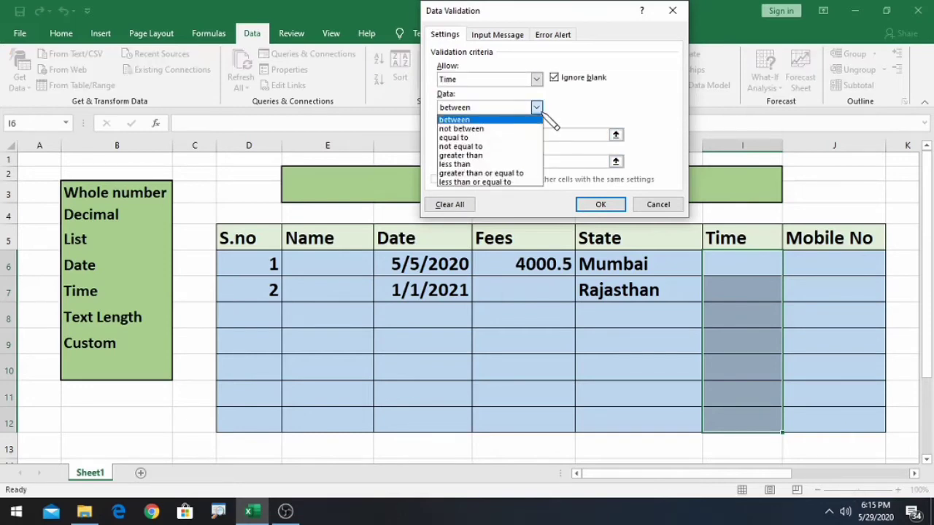
pyautogui.click(466, 165)
pyautogui.click(465, 135)
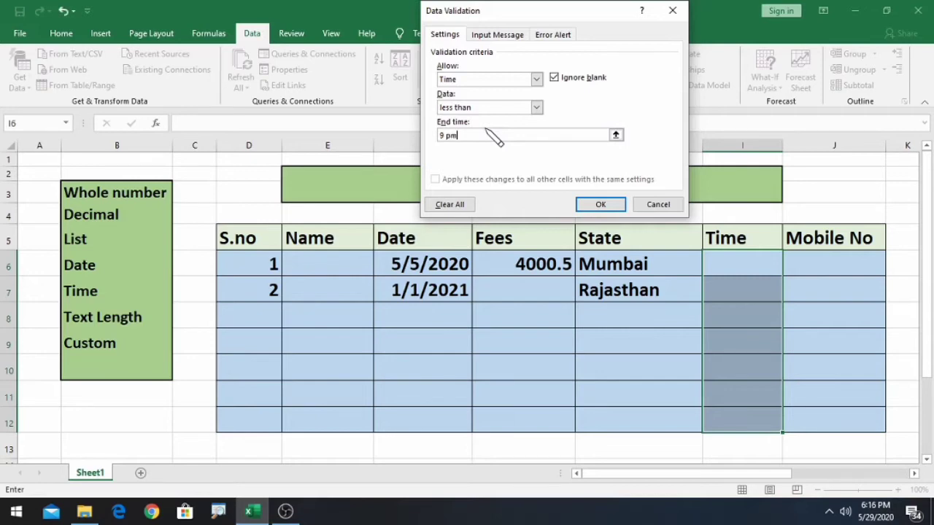
pyautogui.write('9 pm')
pyautogui.click(600, 203)
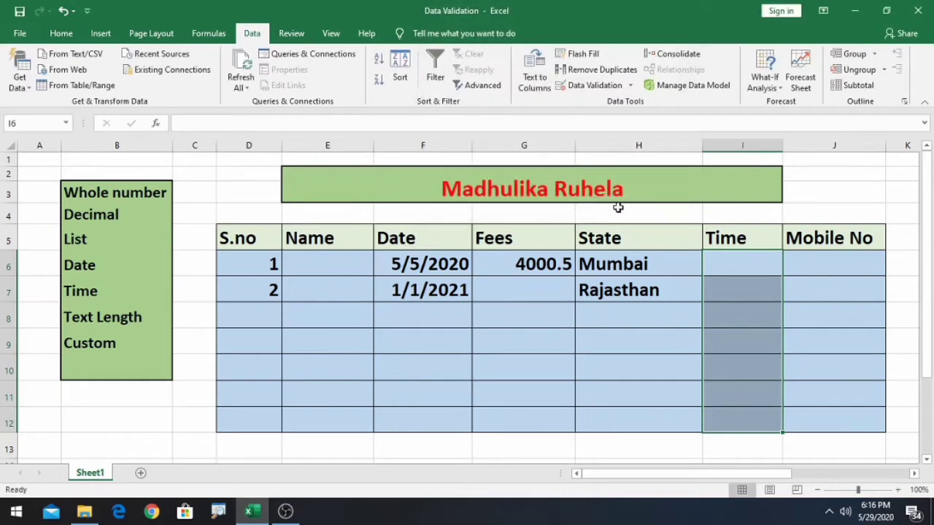
pyautogui.click(723, 265)
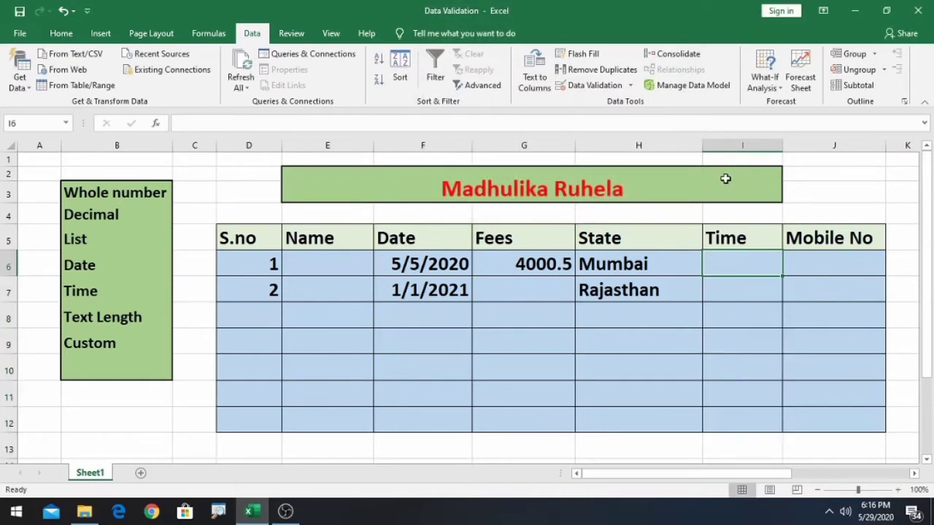
pyautogui.write('8 pm')
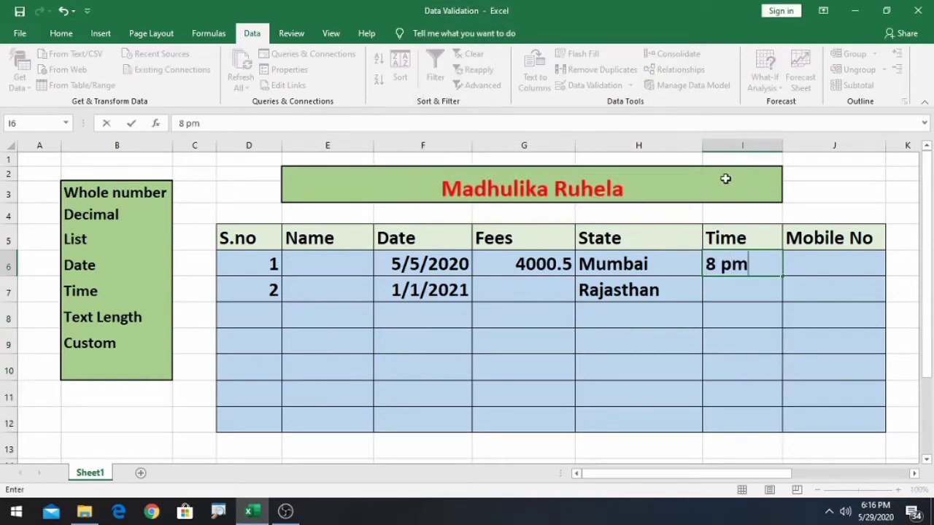
pyautogui.press('Return')
pyautogui.write('1')
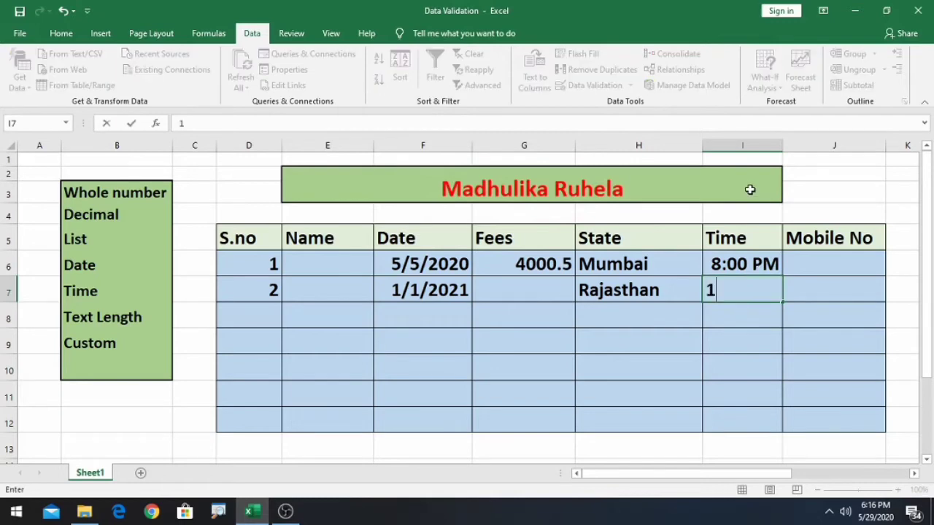
pyautogui.write('0.p')
pyautogui.write('m')
pyautogui.press('BackSpace')
pyautogui.press('BackSpace')
pyautogui.write('pm')
pyautogui.press('Return')
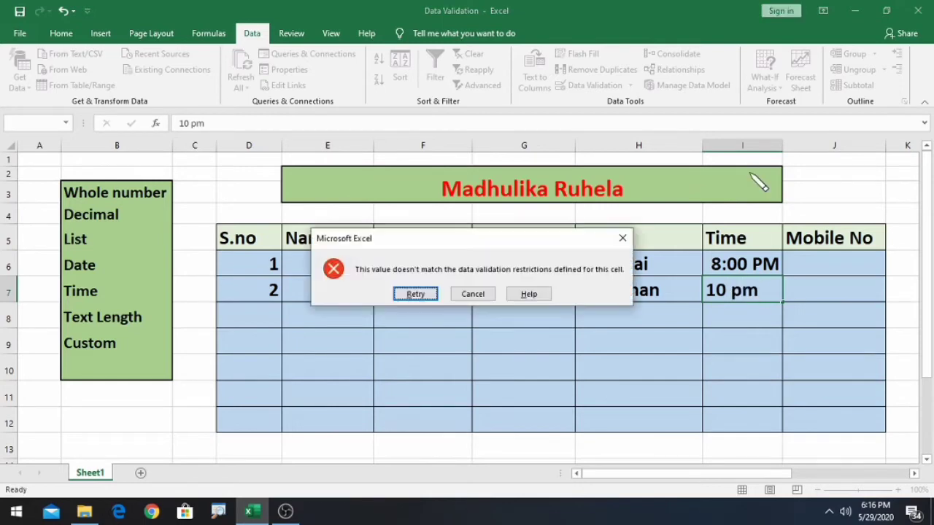
pyautogui.click(413, 294)
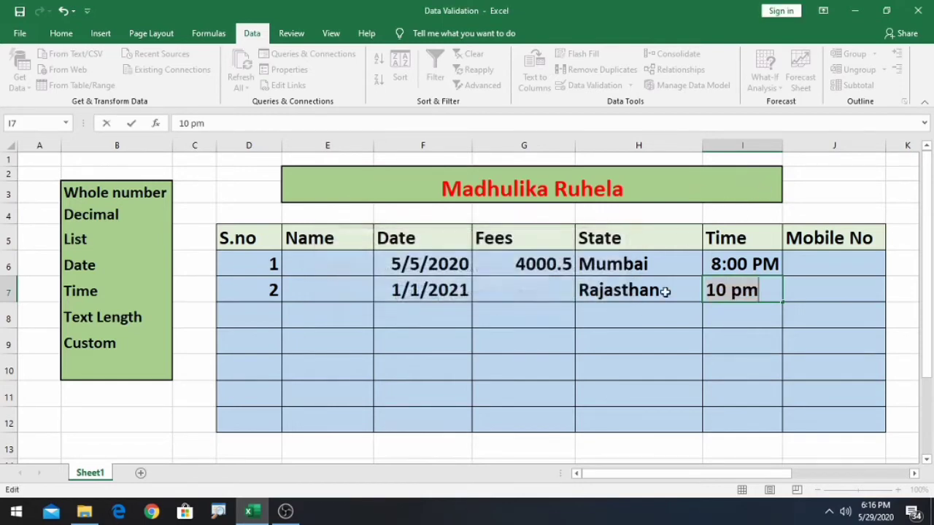
pyautogui.click(729, 290)
pyautogui.press('BackSpace')
pyautogui.press('Return')
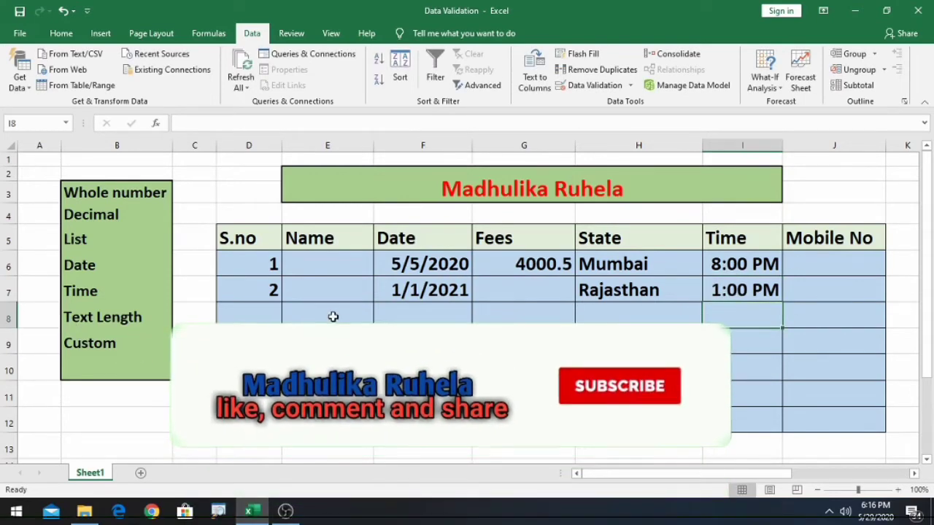
pyautogui.click(325, 260)
# - Give E6:E12 a Text length rule between 3 and 10 characters
pyautogui.moveTo(325, 260); pyautogui.dragTo(327, 314)
pyautogui.click(613, 85)
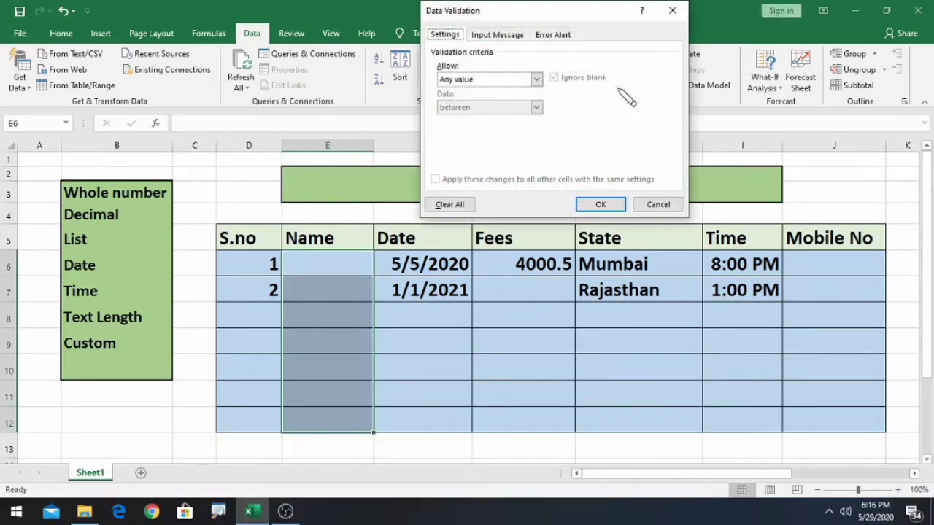
pyautogui.click(536, 81)
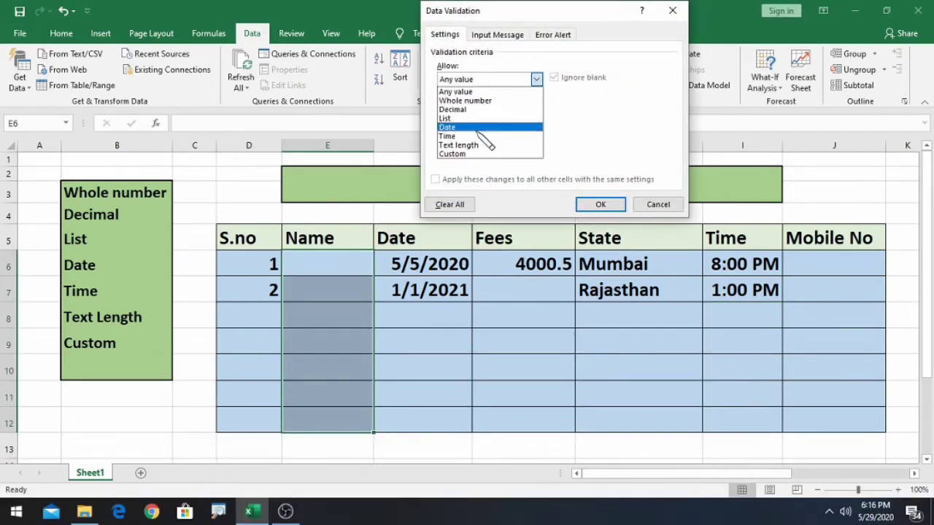
pyautogui.click(510, 145)
pyautogui.click(467, 135)
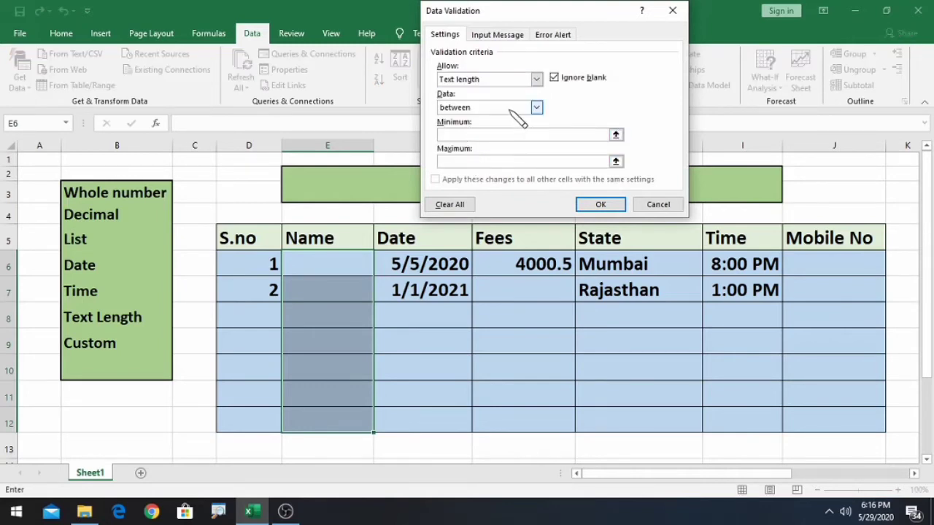
pyautogui.write('10')
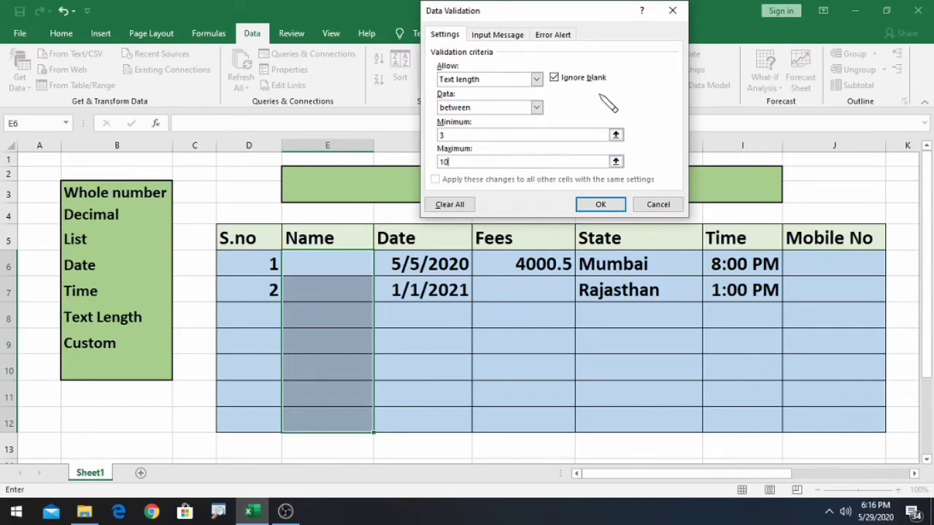
pyautogui.click(613, 207)
pyautogui.click(357, 265)
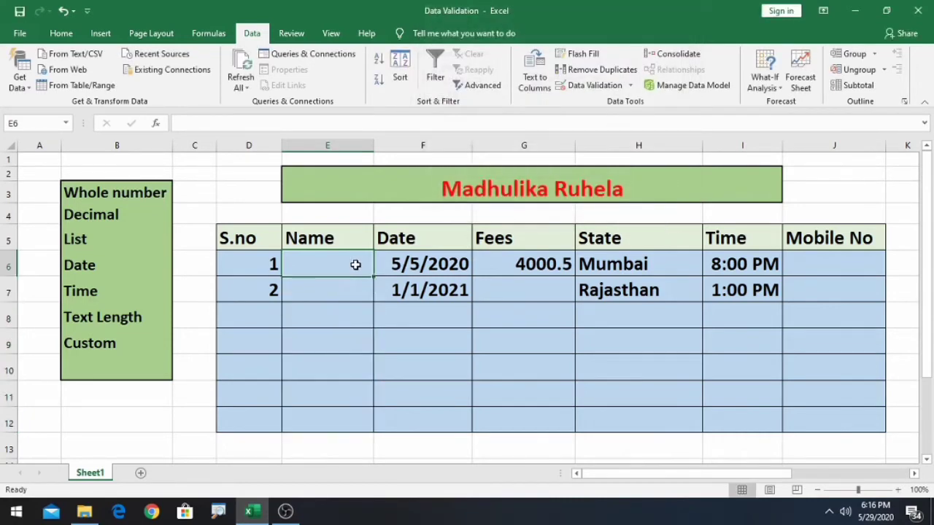
# - Try om in E6, which is rejected as too short, then enter ommi
pyautogui.doubleClick(357, 265)
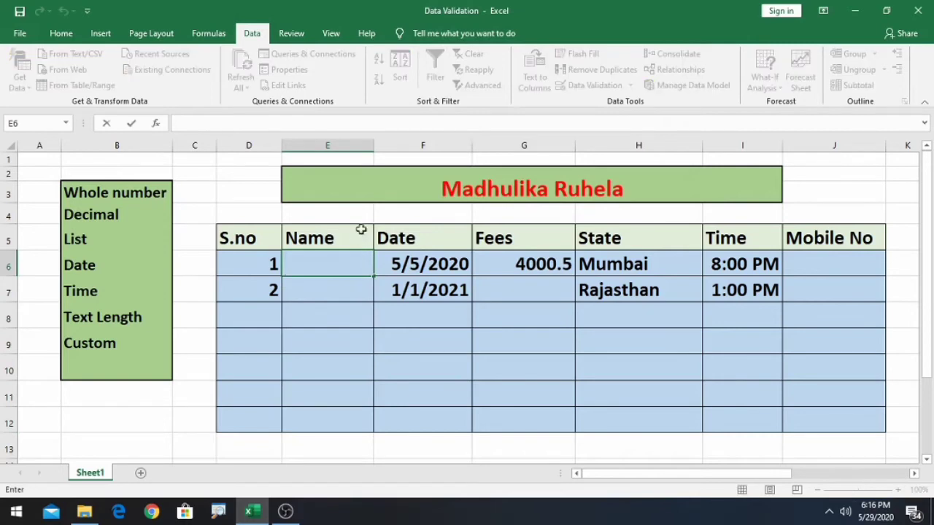
pyautogui.write('om')
pyautogui.press('Return')
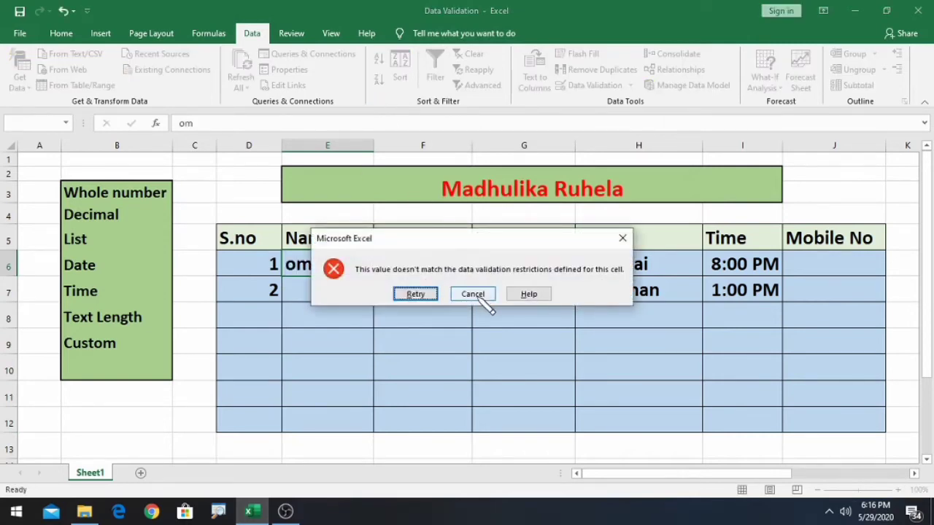
pyautogui.click(423, 295)
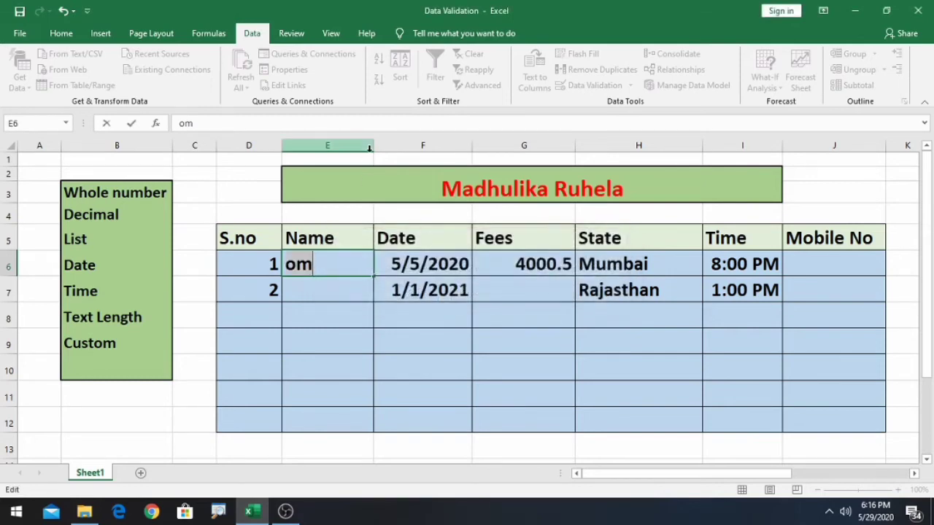
pyautogui.write('m')
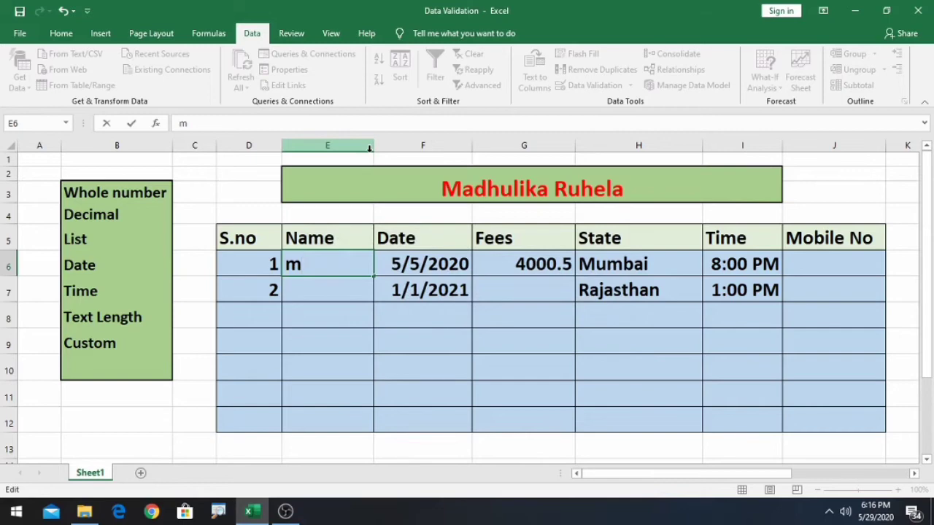
pyautogui.press('BackSpace')
pyautogui.write('omm')
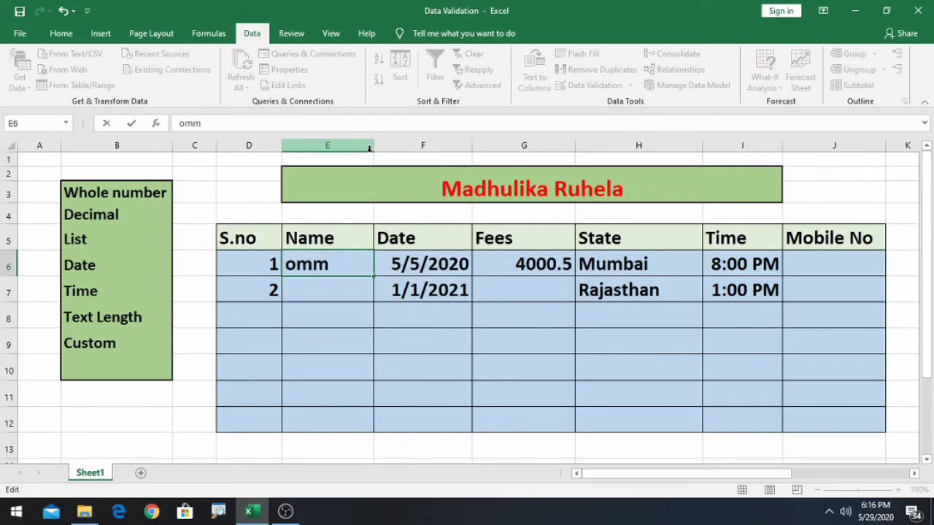
pyautogui.write('i')
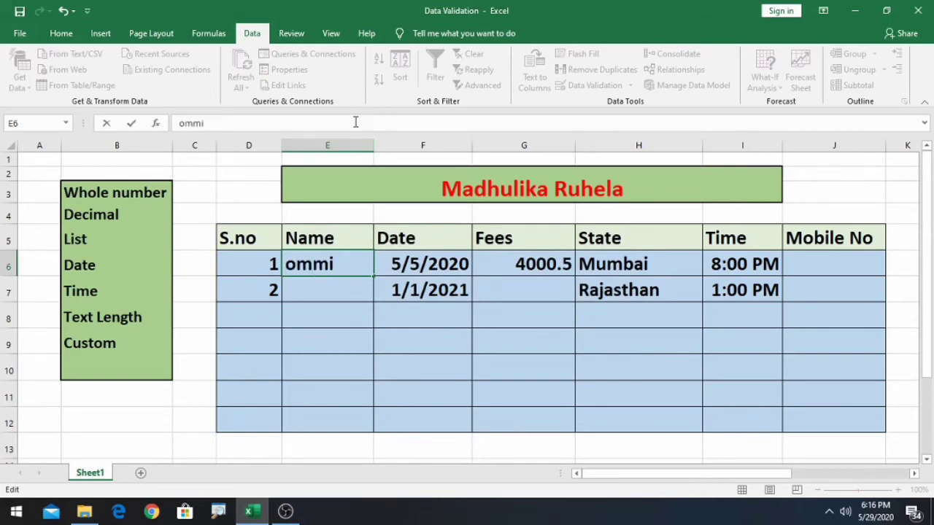
pyautogui.click(333, 292)
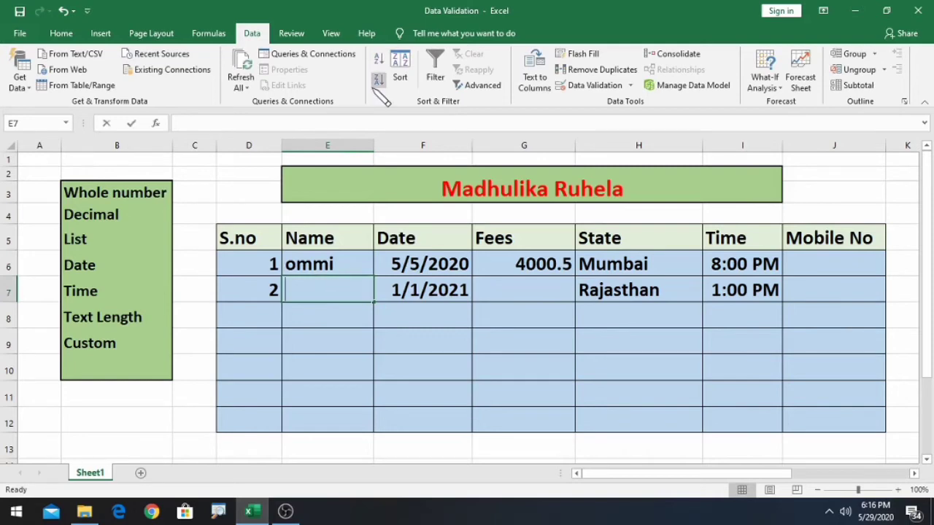
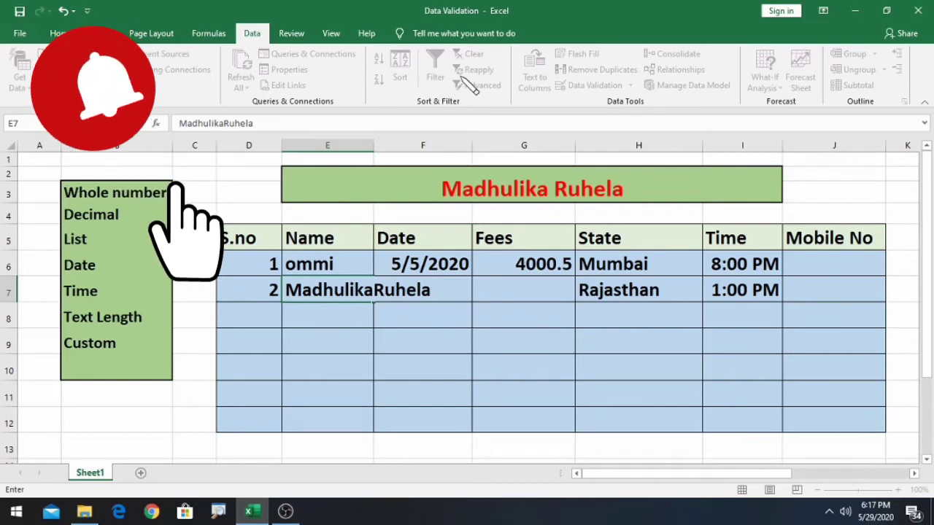
pyautogui.press('Return')
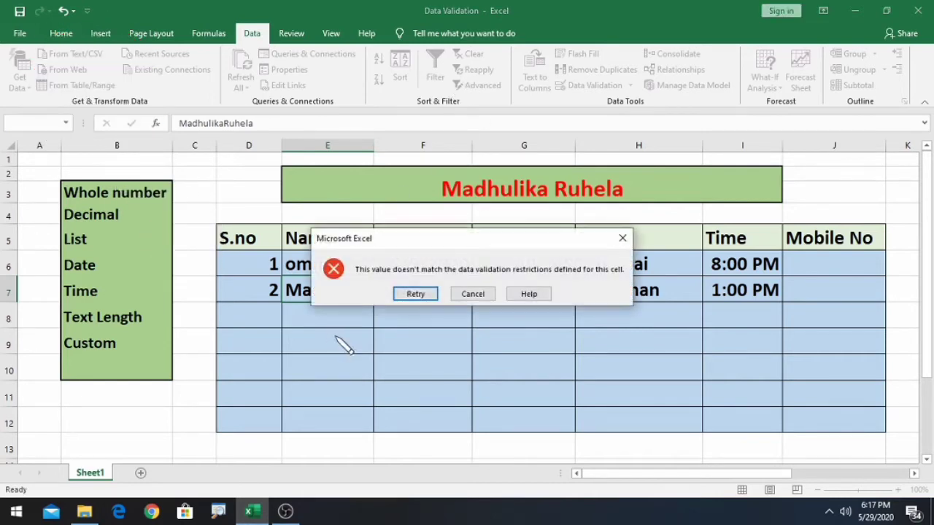
pyautogui.click(411, 295)
pyautogui.press('BackSpace')
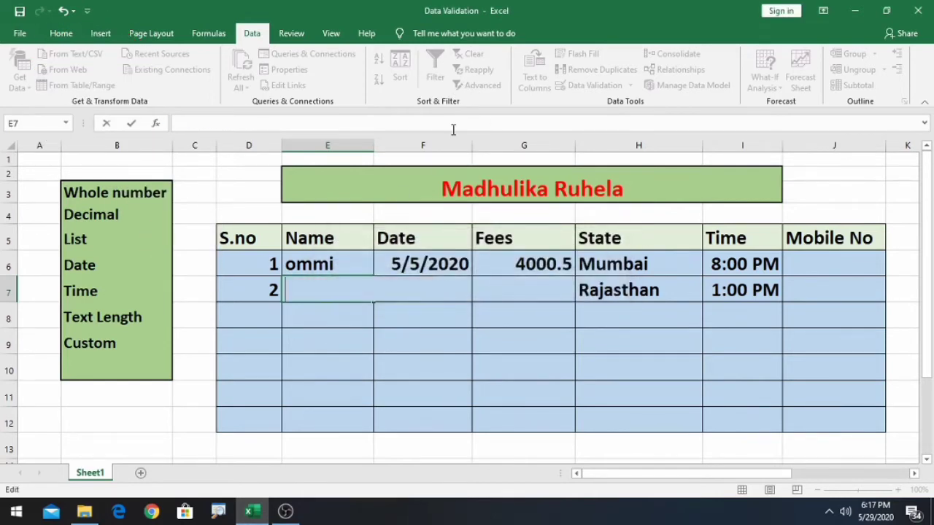
pyautogui.write('Madhu')
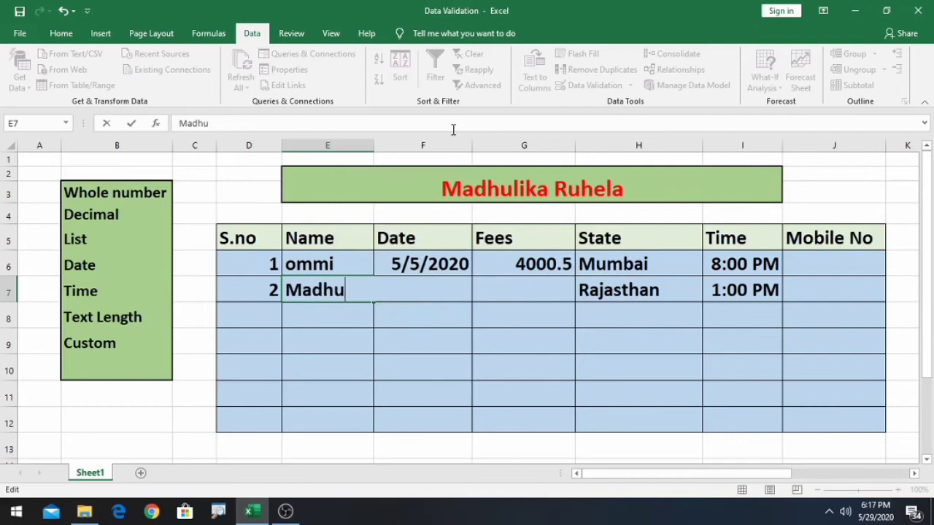
pyautogui.write('lika')
pyautogui.press('Return')
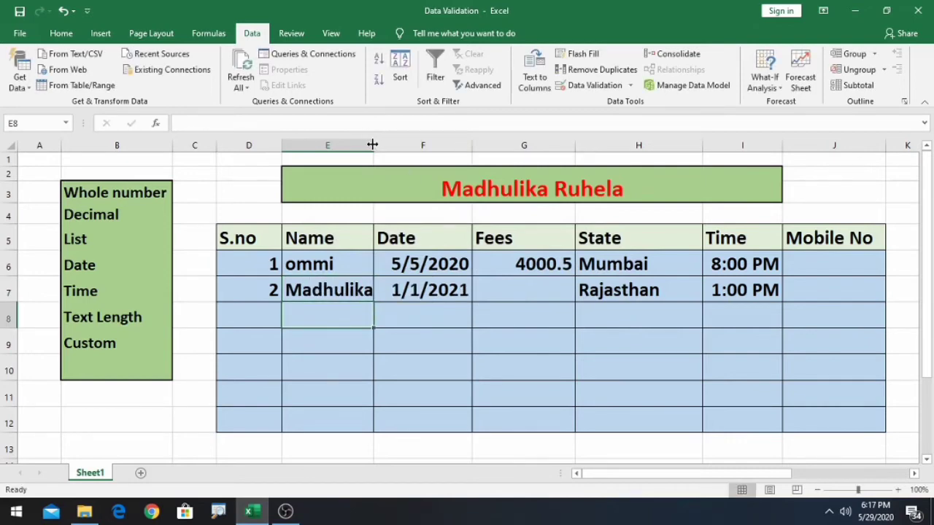
pyautogui.moveTo(373, 144); pyautogui.dragTo(382, 145)
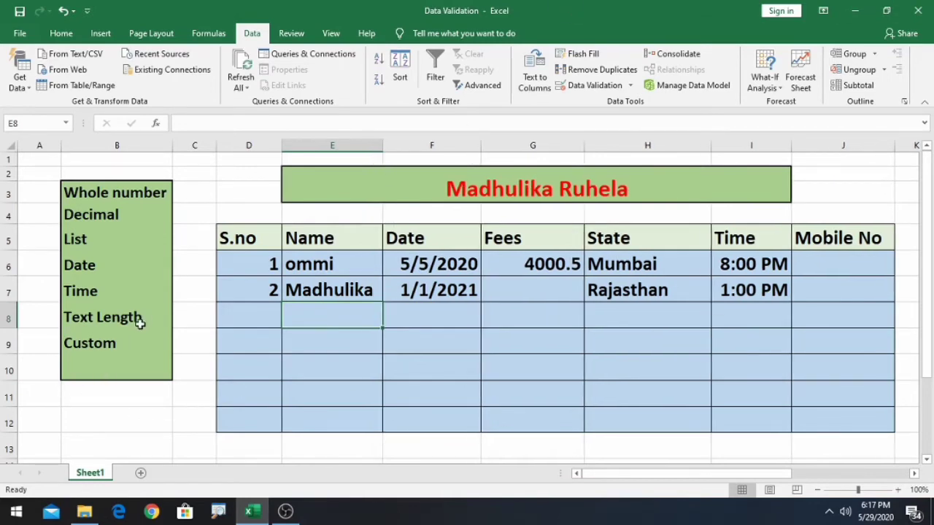
# - Replace the names with 345 in E6 and 897657876 in E7
pyautogui.click(312, 264)
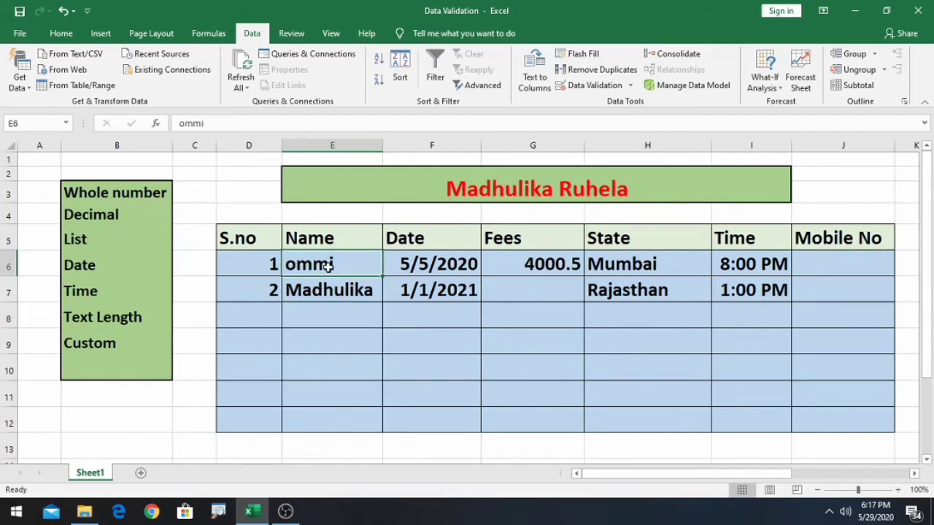
pyautogui.doubleClick(329, 266)
pyautogui.press('BackSpace')
pyautogui.press('BackSpace')
pyautogui.press('BackSpace')
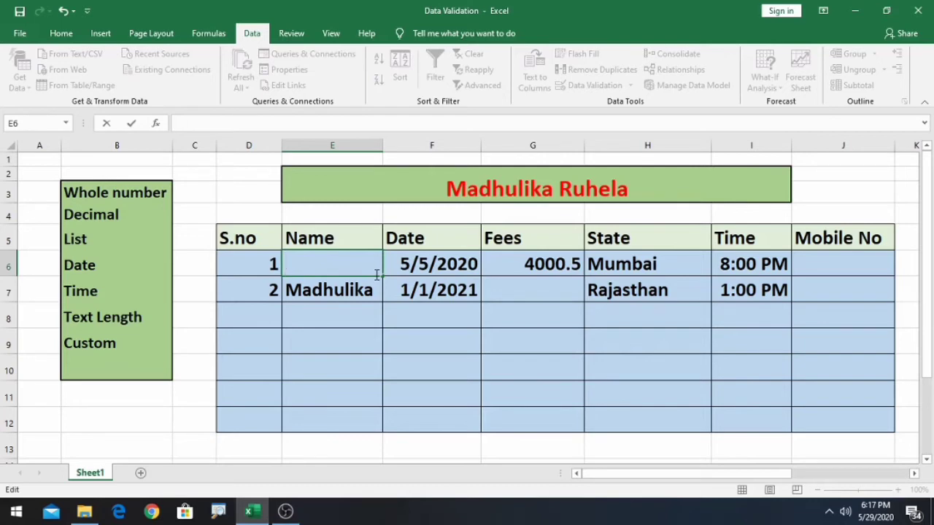
pyautogui.write('345')
pyautogui.press('Return')
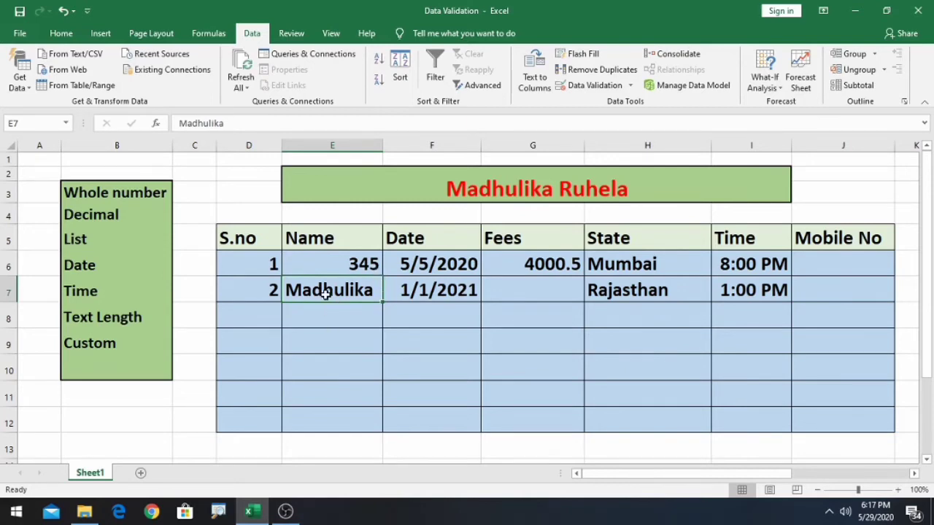
pyautogui.write('89765')
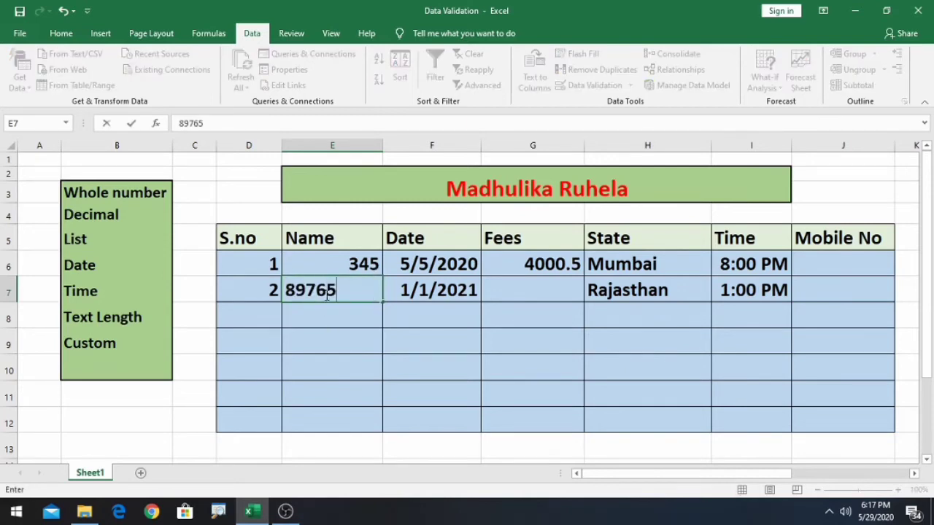
pyautogui.write('7876')
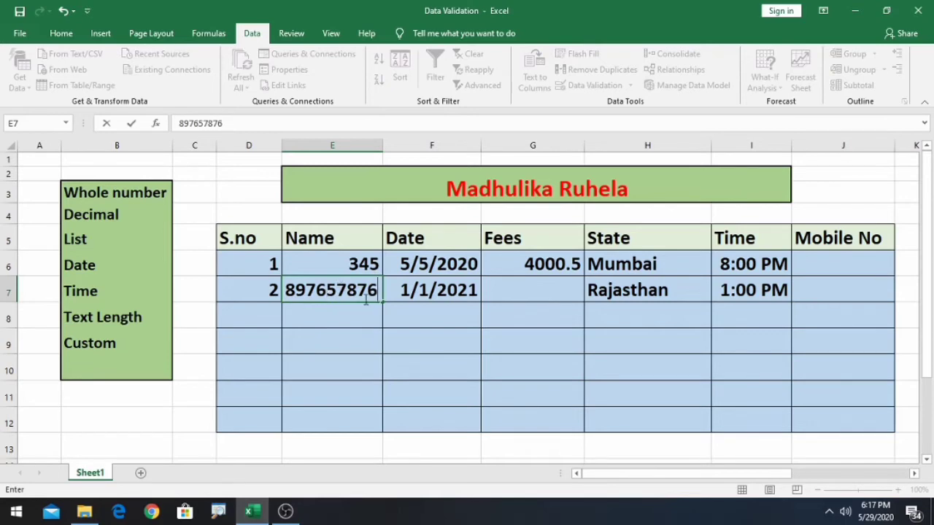
pyautogui.click(361, 343)
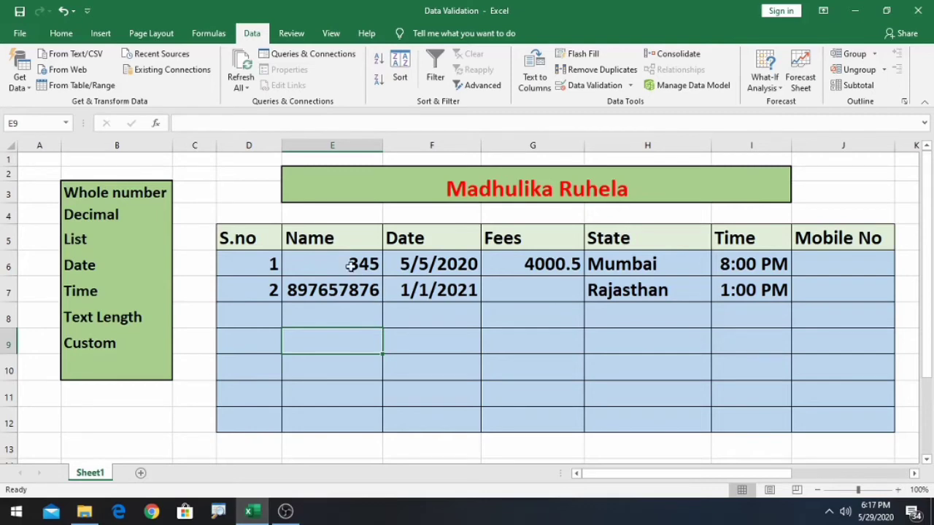
pyautogui.click(842, 261)
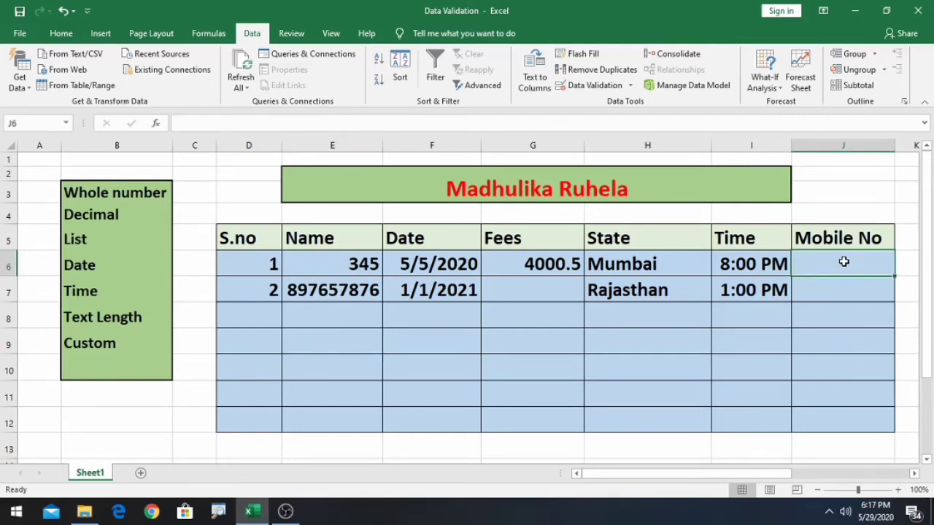
pyautogui.click(364, 291)
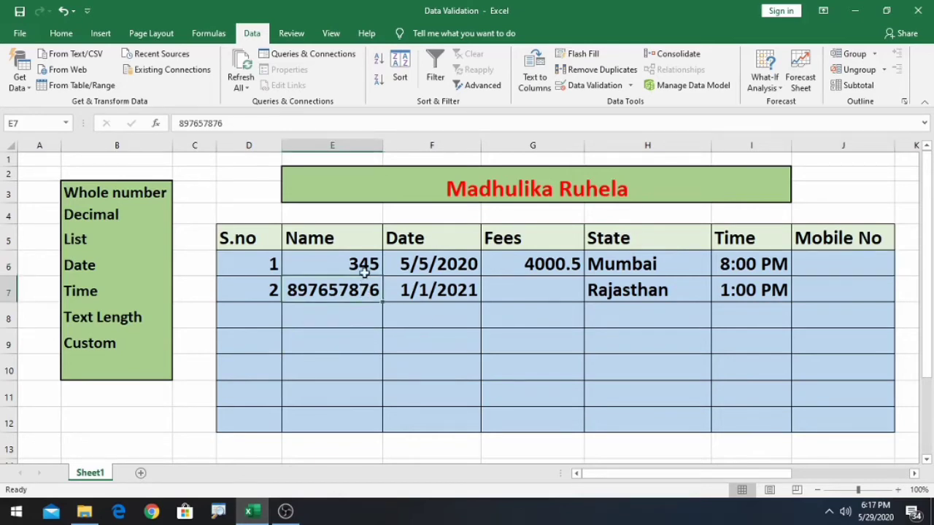
# - Clear E6:E12 and enter the Custom validation formula =istext(E6)
pyautogui.moveTo(362, 265); pyautogui.dragTo(352, 415)
pyautogui.press('Delete')
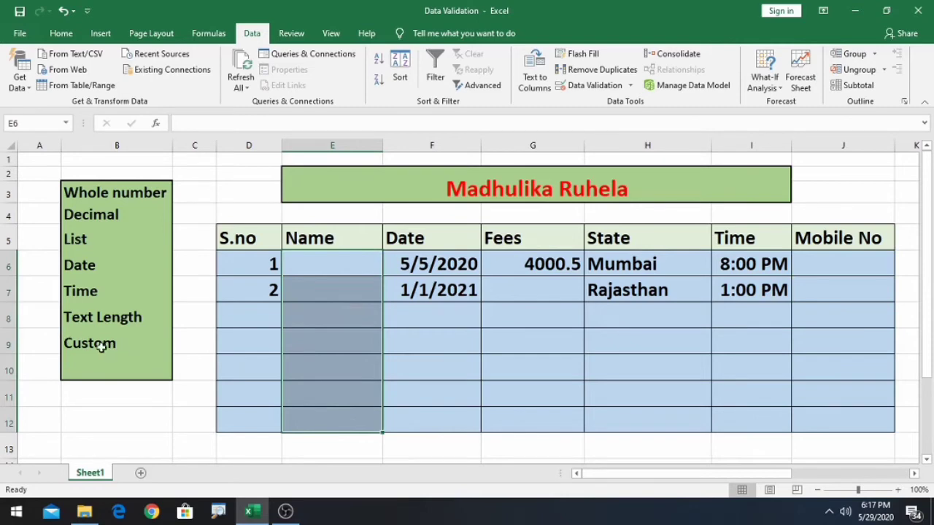
pyautogui.click(593, 86)
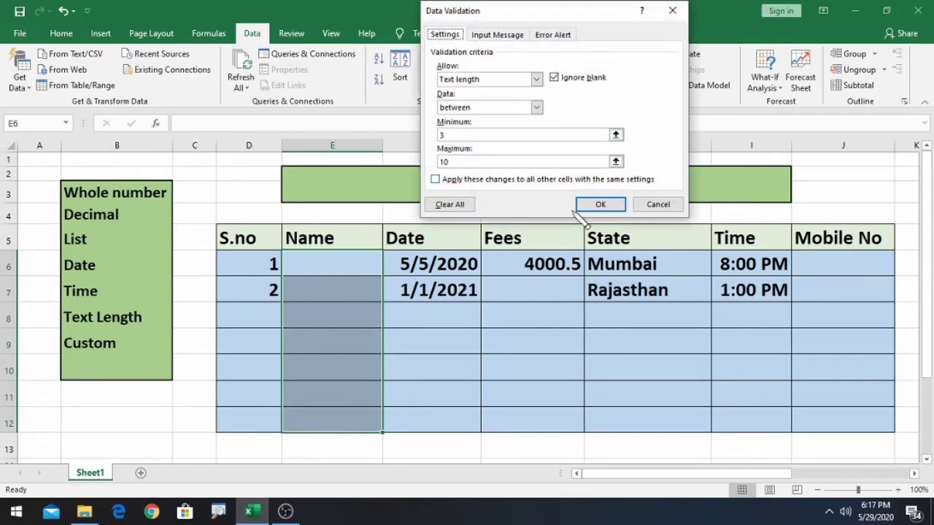
pyautogui.click(537, 79)
pyautogui.click(511, 154)
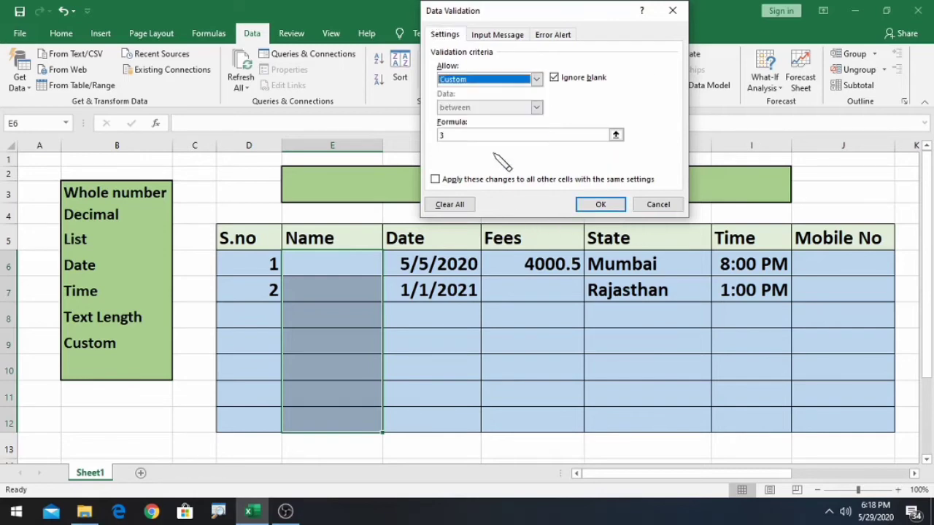
pyautogui.click(486, 137)
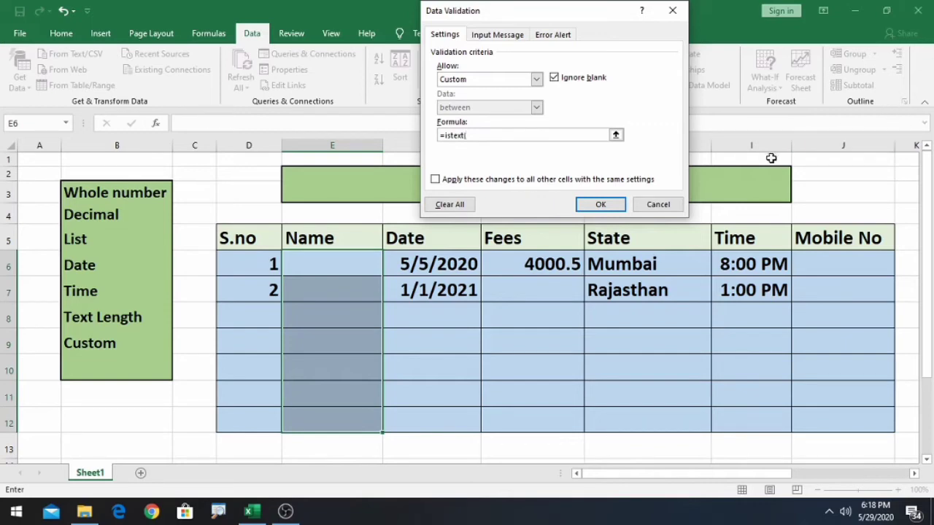
pyautogui.click(352, 265)
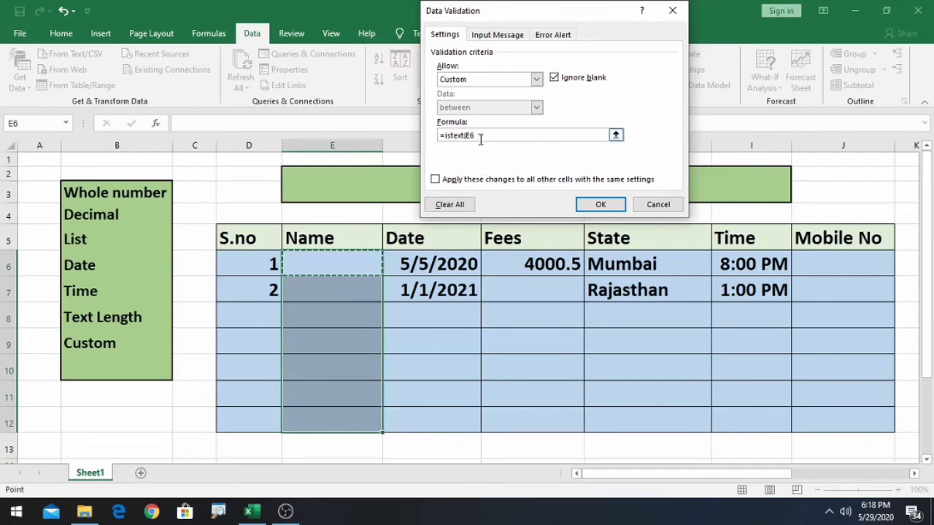
pyautogui.write(')')
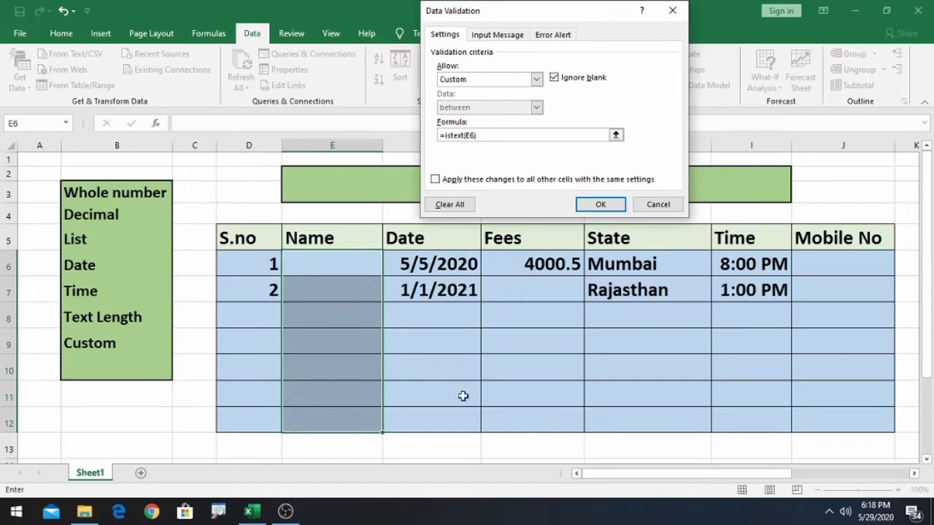
# - Cancel the unfinished rule and enter a sample name in D14
pyautogui.click(660, 208)
pyautogui.scroll(-4, 434, 338)
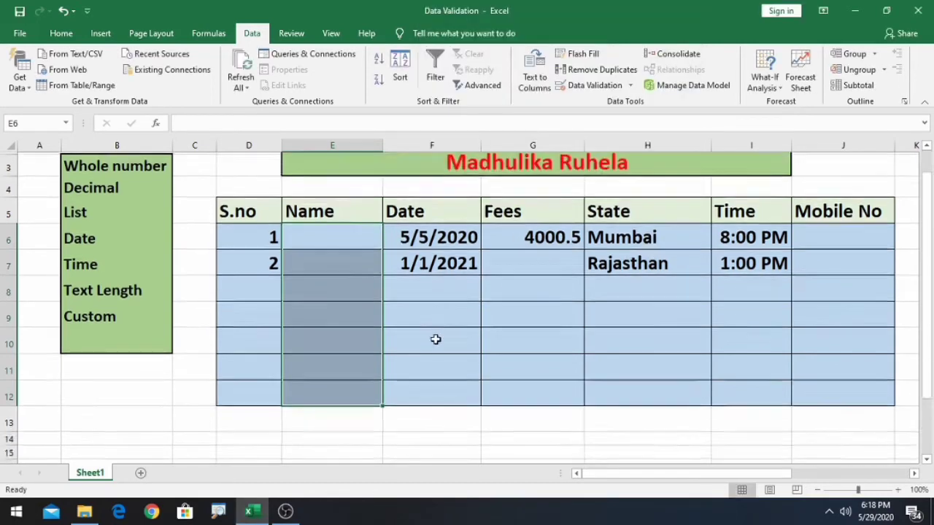
pyautogui.scroll(2, 394, 294)
pyautogui.click(259, 343)
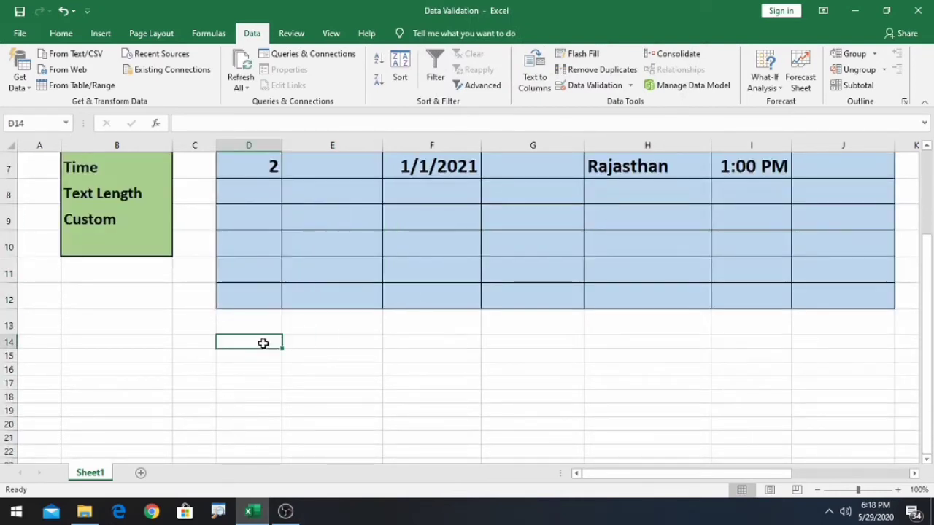
pyautogui.click(309, 342)
pyautogui.click(277, 339)
pyautogui.write('Neha')
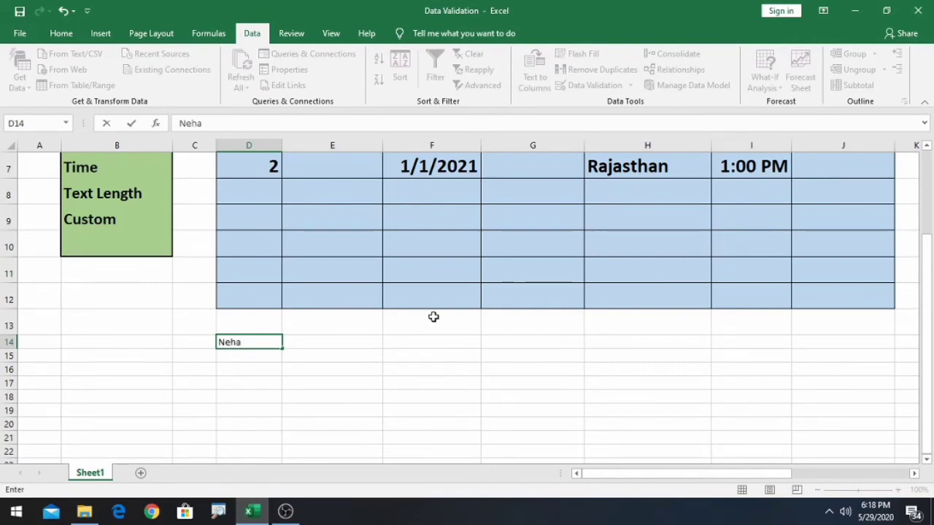
pyautogui.click(306, 344)
# - Enter =istext(D14) in E14, then change D14 to 34 so it returns FALSE
pyautogui.write('=')
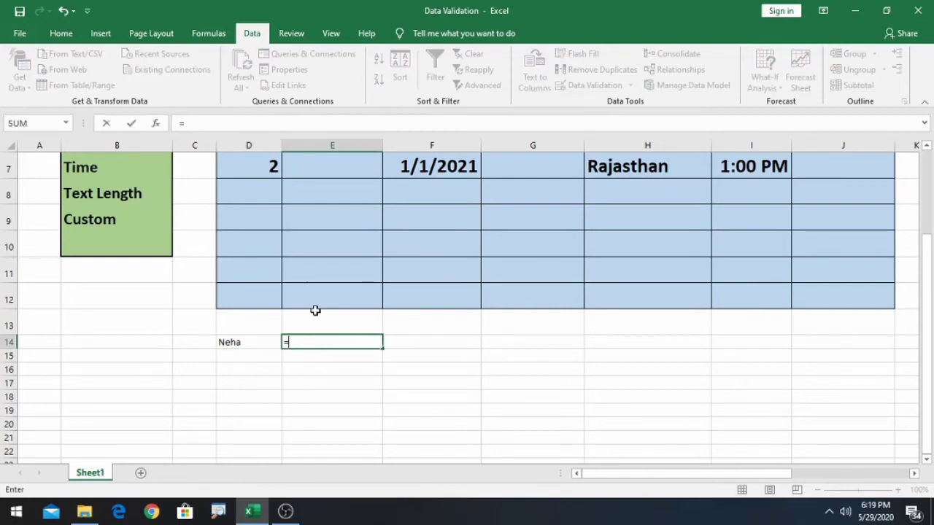
pyautogui.write('is')
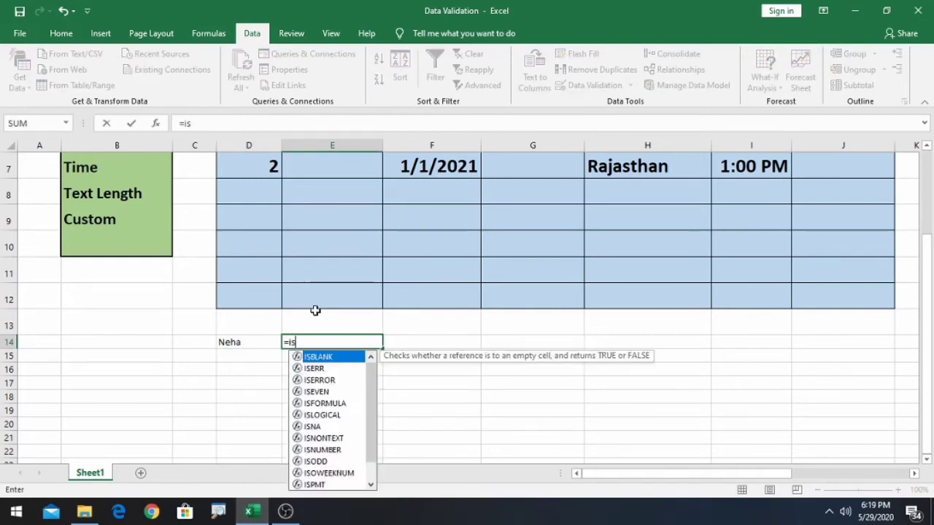
pyautogui.write('text')
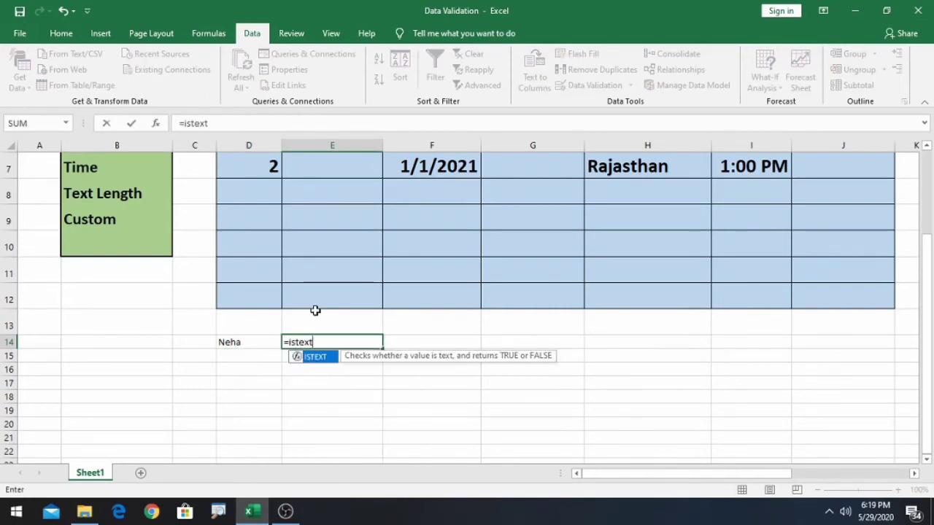
pyautogui.write('(')
pyautogui.click(238, 343)
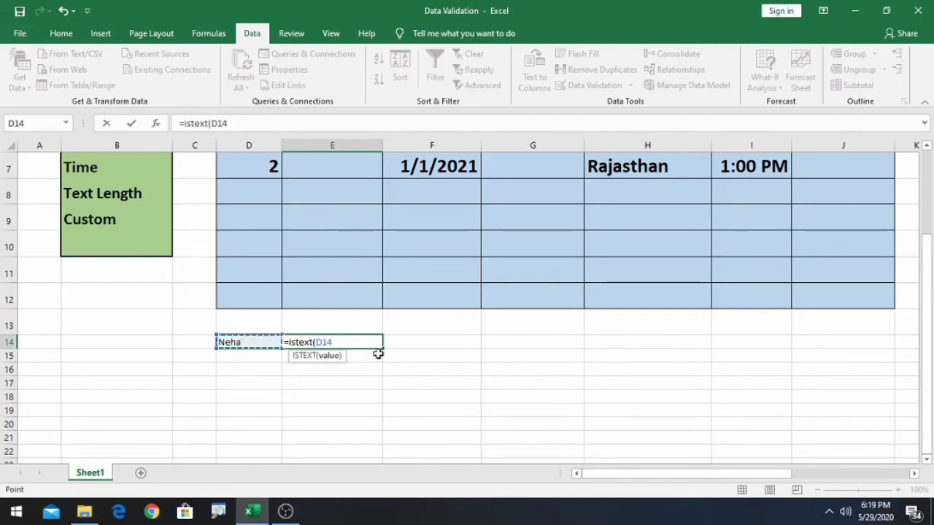
pyautogui.write(')')
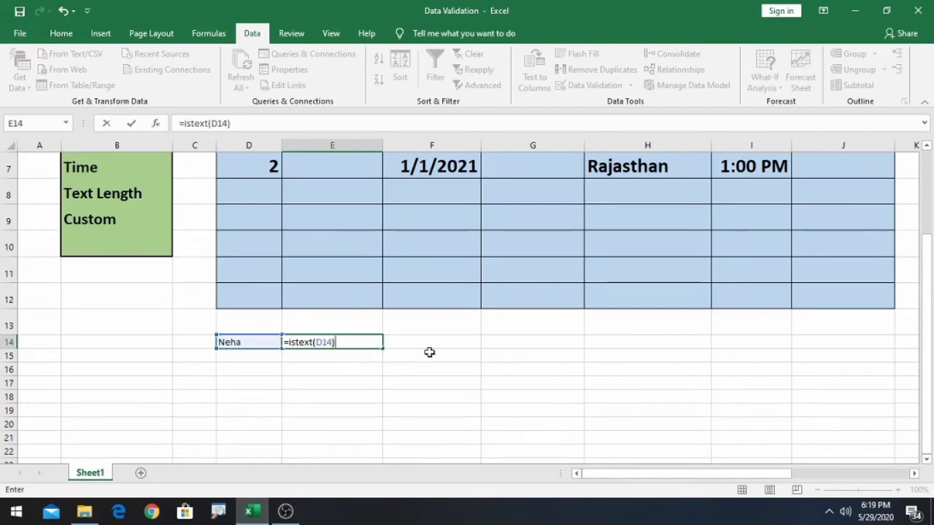
pyautogui.press('Return')
pyautogui.doubleClick(240, 341)
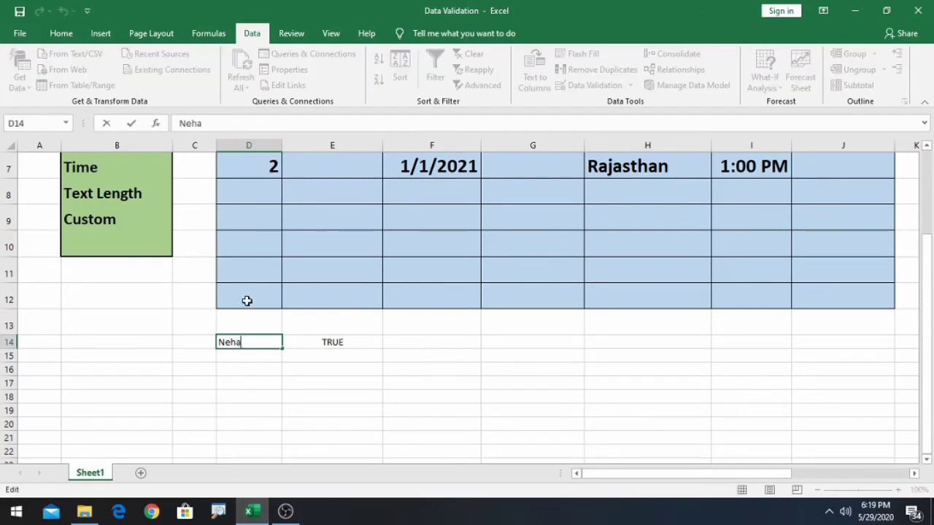
pyautogui.press('BackSpace')
pyautogui.press('BackSpace')
pyautogui.press('BackSpace')
pyautogui.press('BackSpace')
pyautogui.click(335, 368)
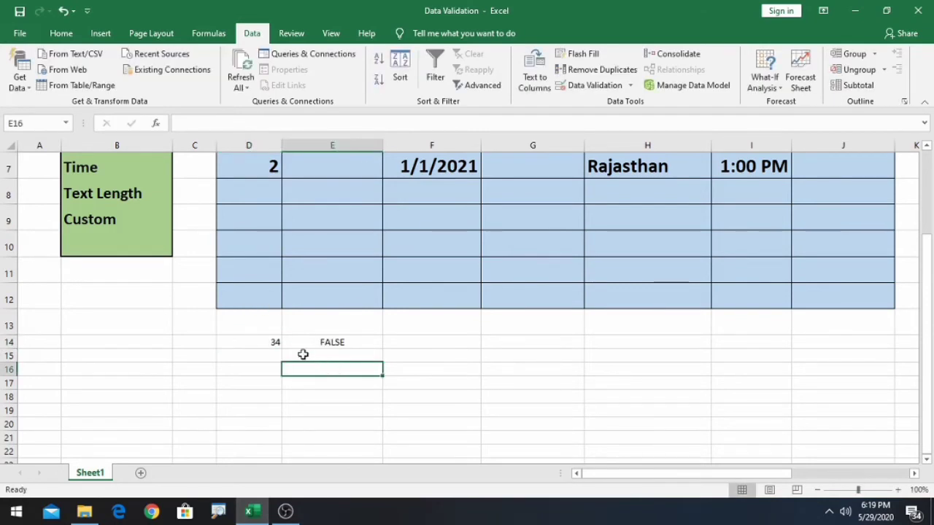
pyautogui.scroll(2, 377, 343)
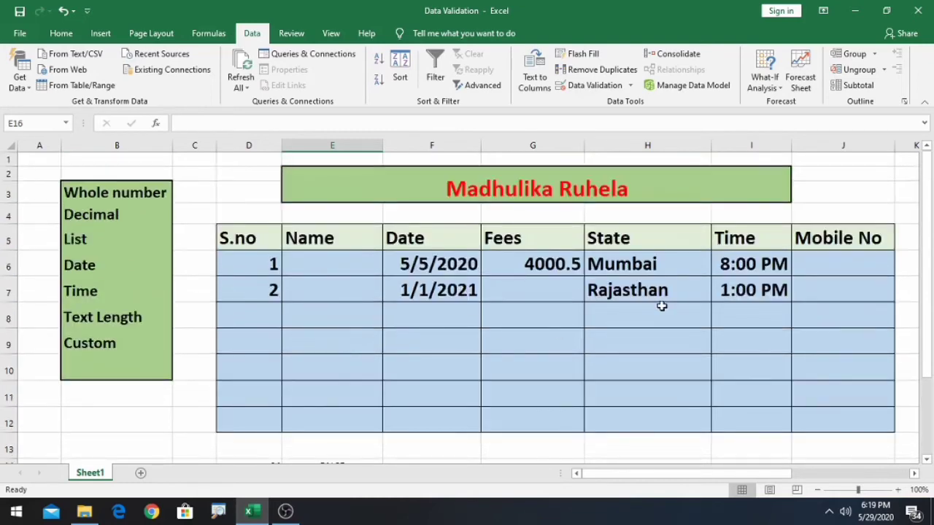
# - Select E6:E12 and choose a Custom rule in Data Validation
pyautogui.moveTo(326, 272); pyautogui.dragTo(331, 413)
pyautogui.click(631, 85)
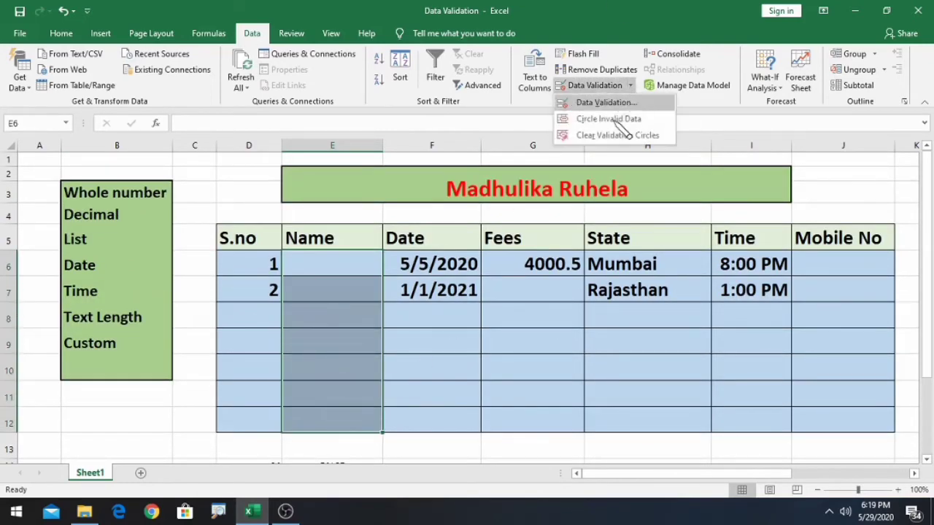
pyautogui.click(611, 99)
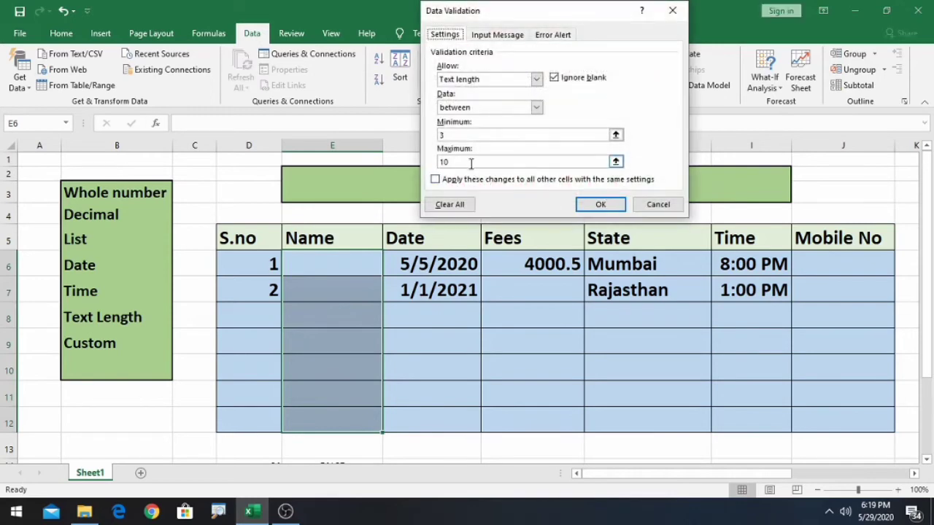
pyautogui.click(537, 78)
pyautogui.click(504, 154)
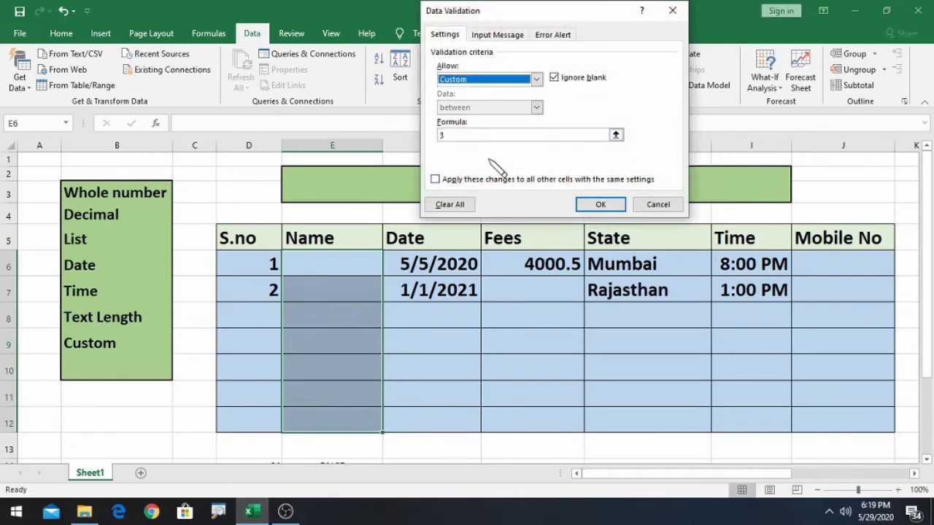
pyautogui.click(483, 138)
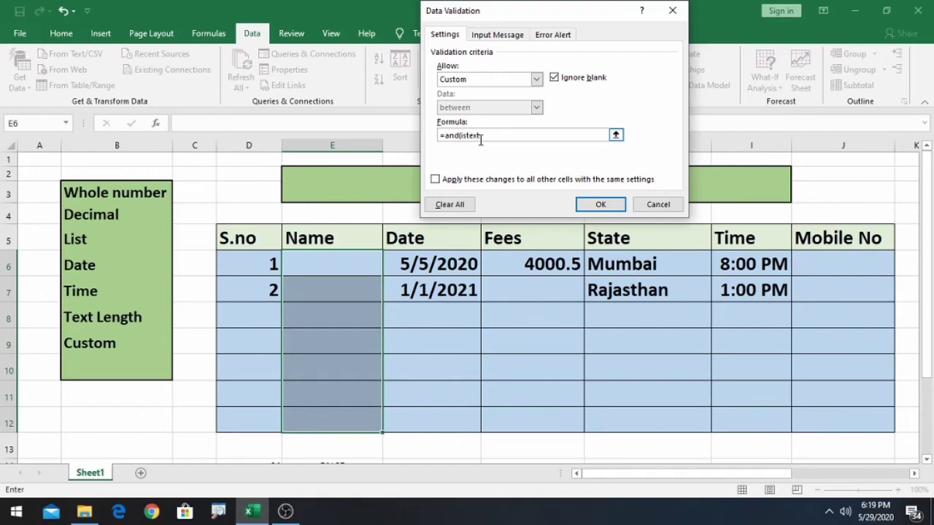
# - Enter the formula =and(istext(E6),len(E6)<10,len(E6)>3)
pyautogui.write('(')
pyautogui.click(349, 268)
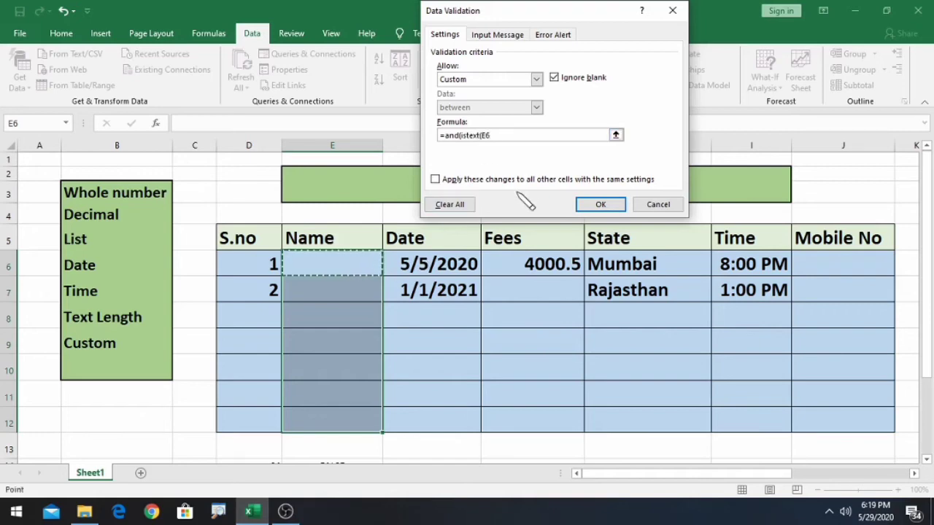
pyautogui.write('),len(')
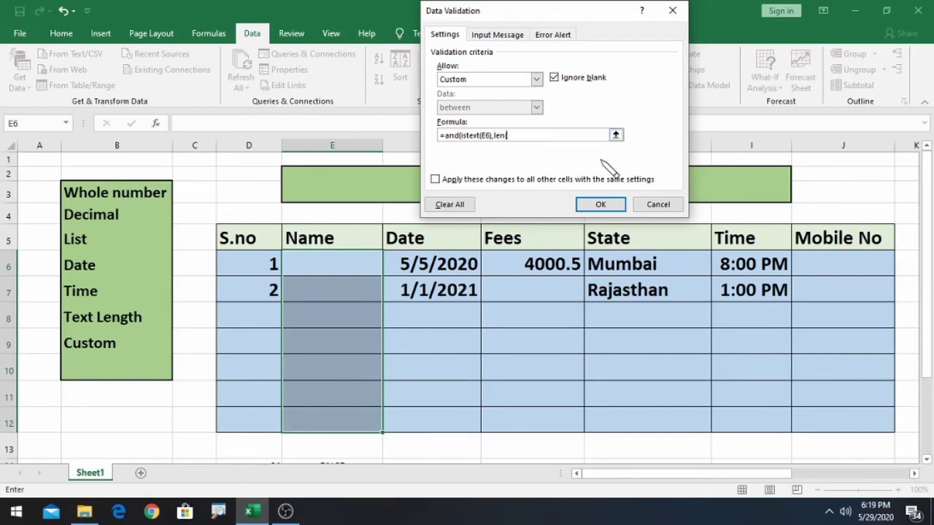
pyautogui.click(355, 264)
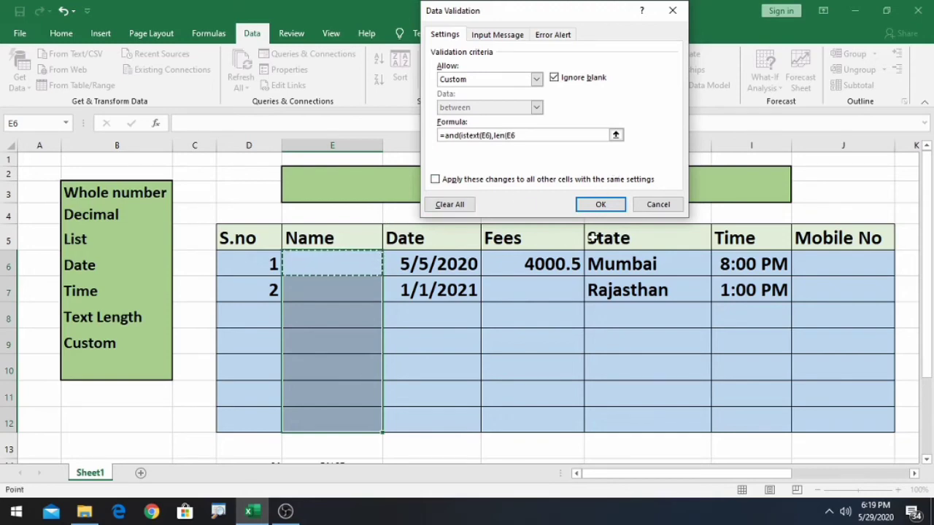
pyautogui.write(')<10,len(')
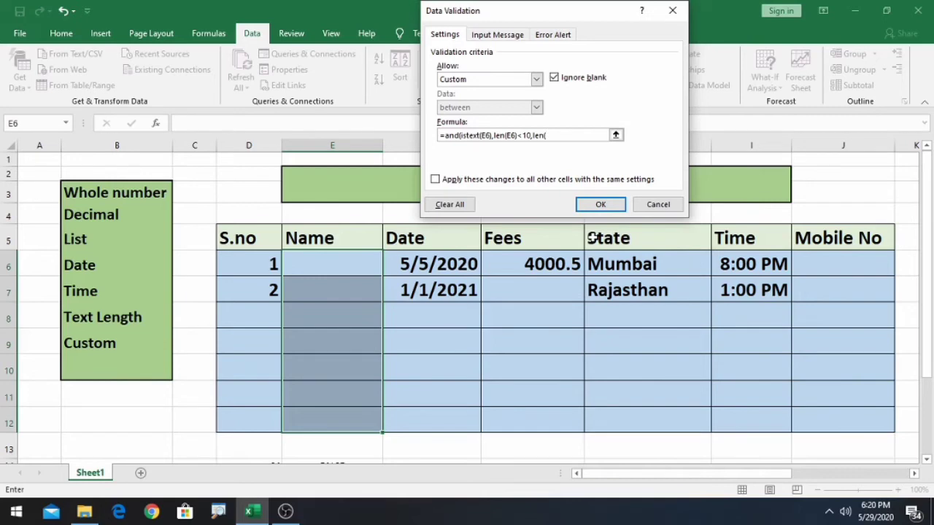
pyautogui.click(303, 262)
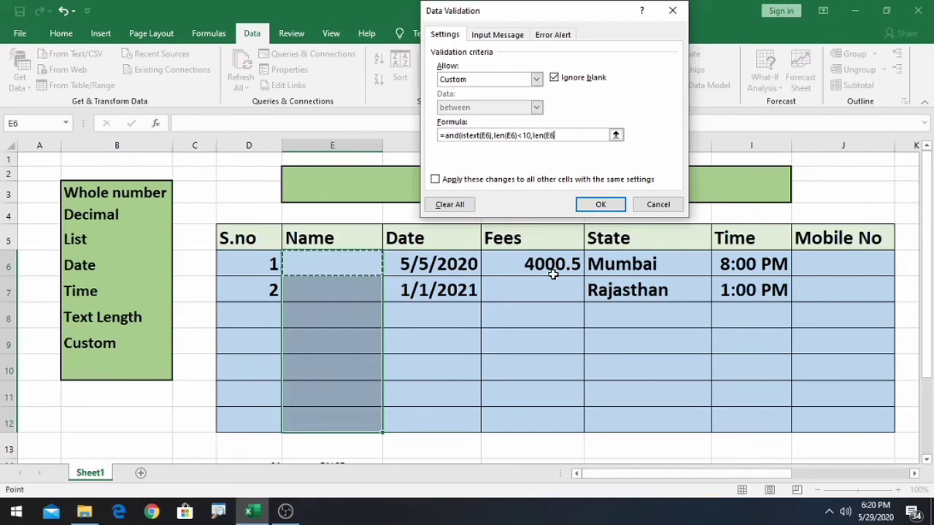
pyautogui.write(')>3')
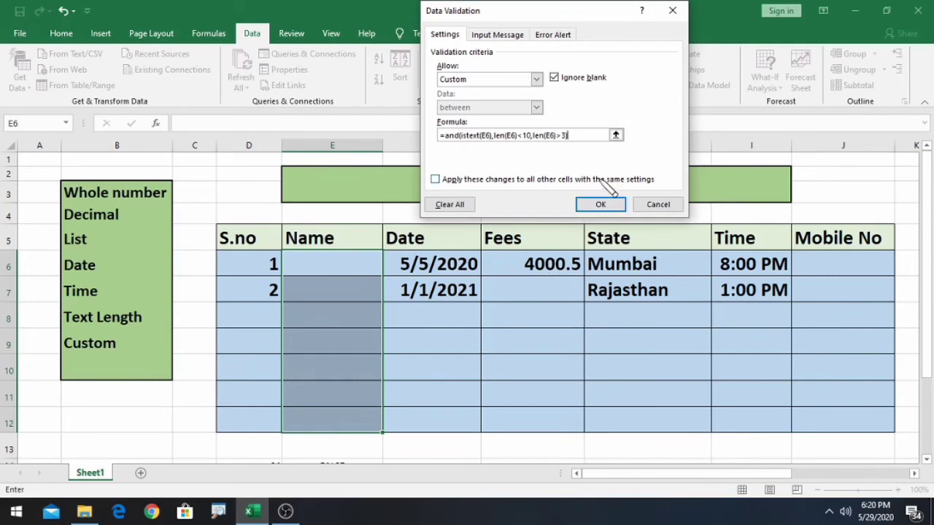
pyautogui.scroll(-1, 635, 175)
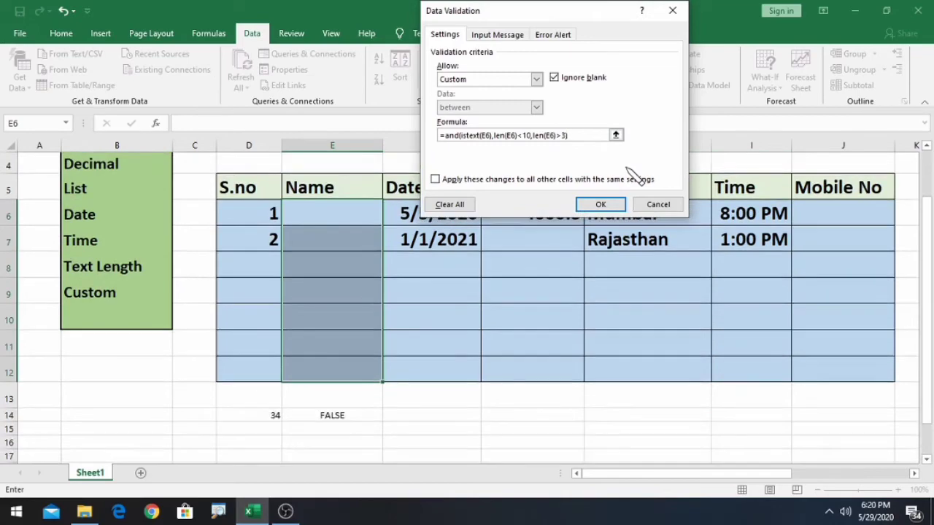
# - Apply the custom rule =and(istext(E6),len(E6)<10,len(E6)>3) to Name cells E6:E12
pyautogui.scroll(1, 632, 175)
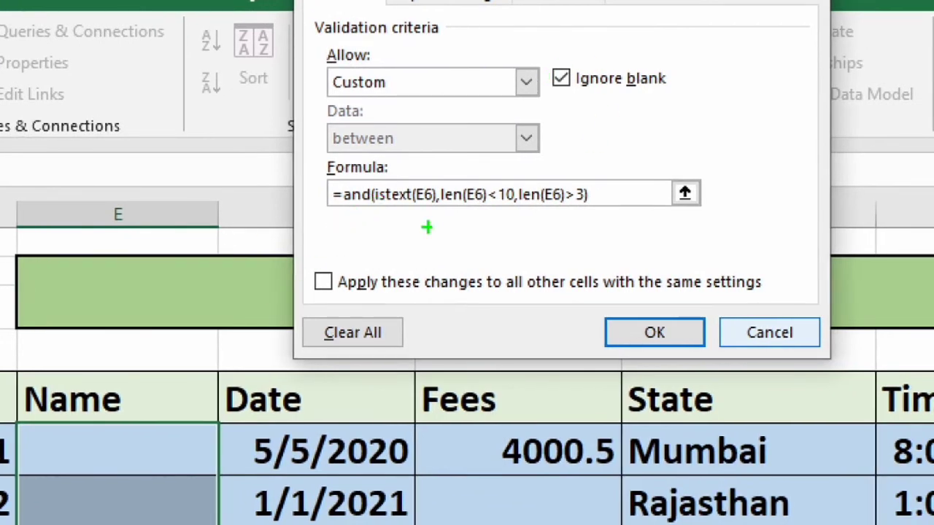
pyautogui.moveTo(323, 217)
pyautogui.mouseDown()
pyautogui.moveTo(510, 221)
pyautogui.moveTo(684, 170)
pyautogui.moveTo(682, 180)
pyautogui.mouseUp()
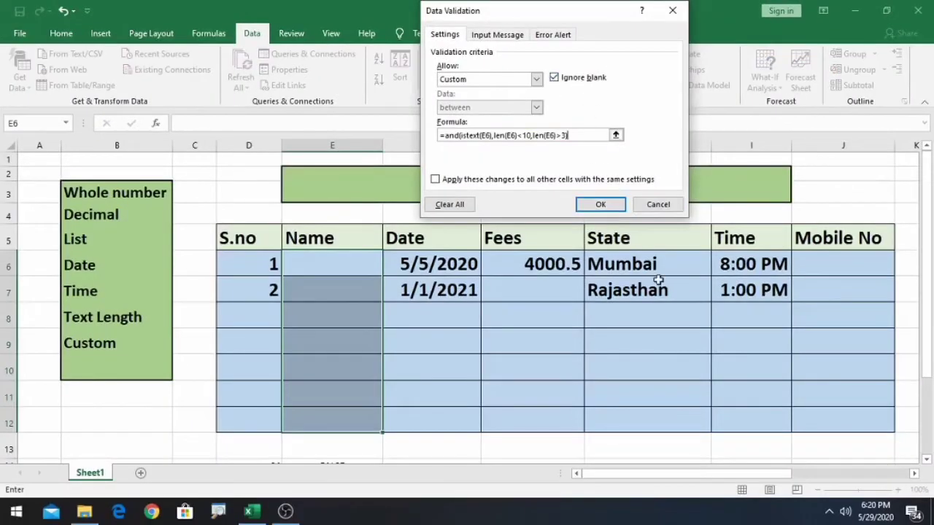
pyautogui.click(600, 204)
pyautogui.moveTo(356, 265); pyautogui.dragTo(356, 343)
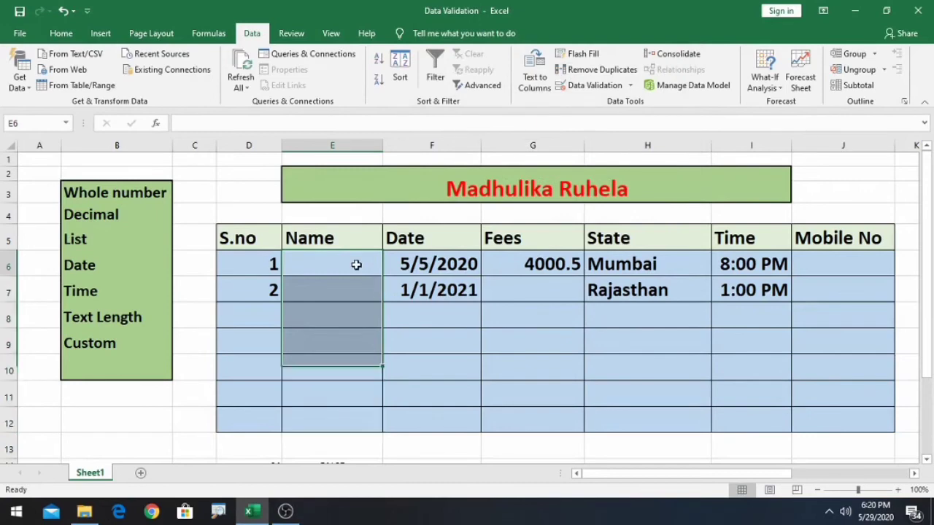
pyautogui.doubleClick(345, 271)
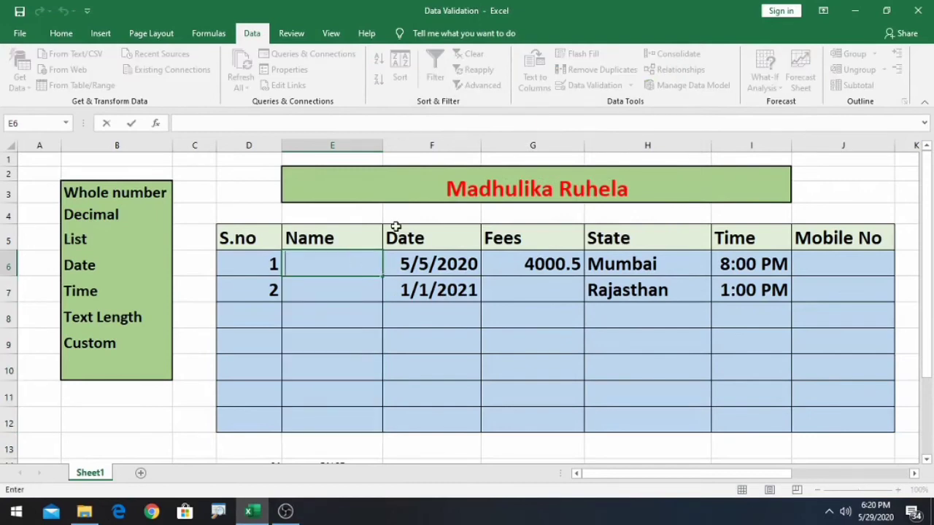
# - Test E6 with 456, 45 and Om, all rejected, then enter a valid four-letter name
pyautogui.write('456')
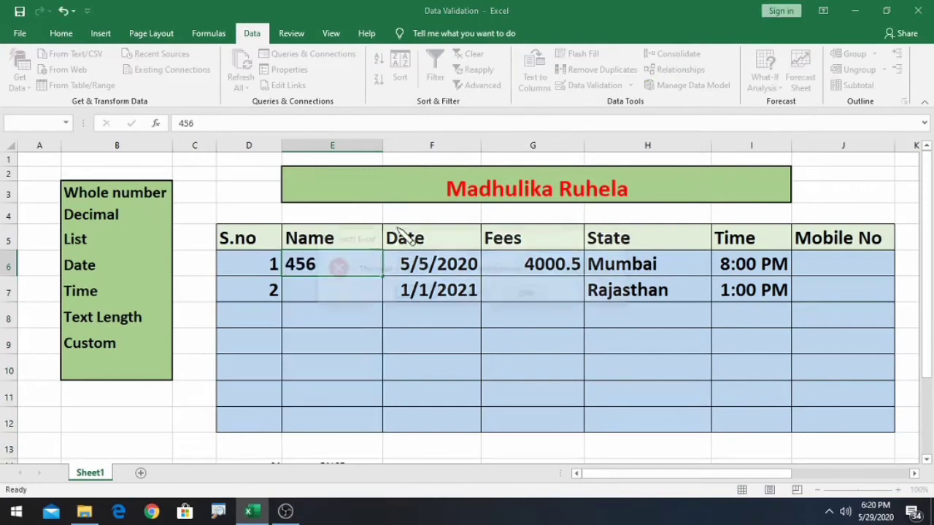
pyautogui.press('Return')
pyautogui.click(417, 293)
pyautogui.click(338, 266)
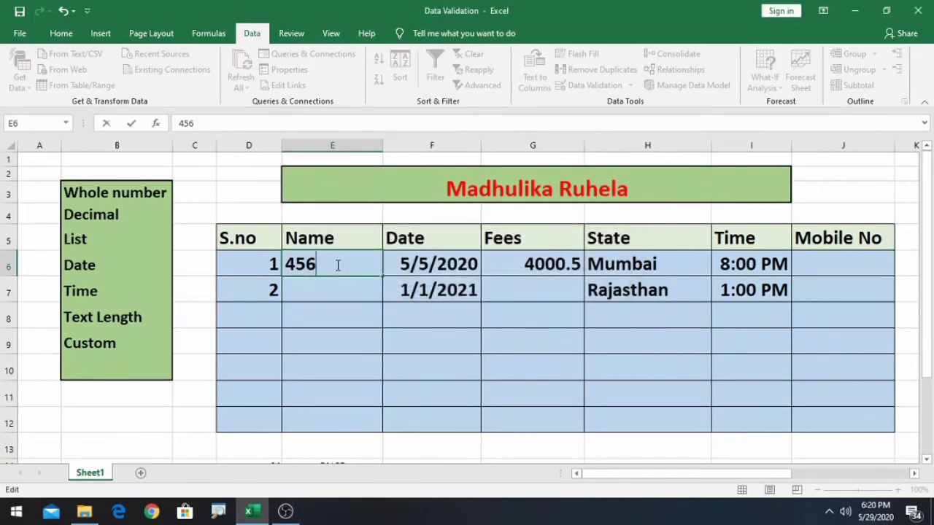
pyautogui.press('BackSpace')
pyautogui.press('Return')
pyautogui.press('Return')
pyautogui.press('BackSpace')
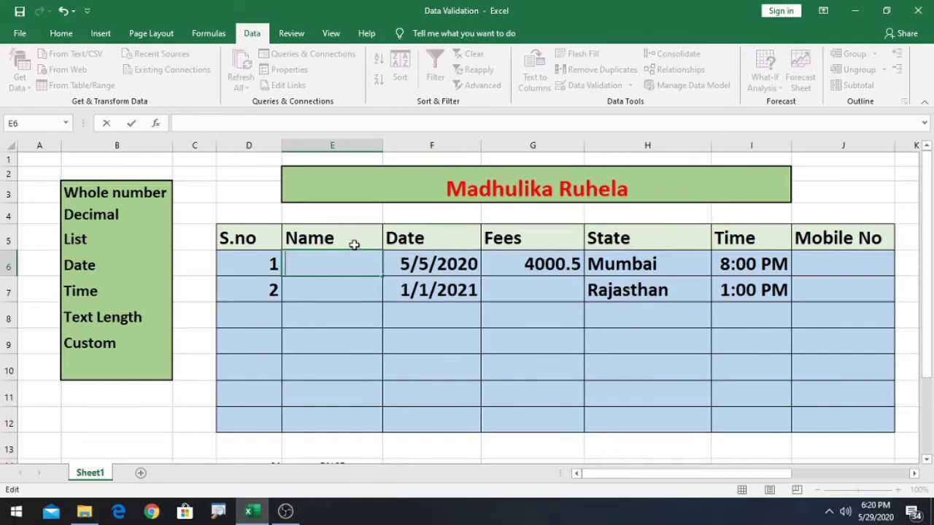
pyautogui.write('Om')
pyautogui.press('Return')
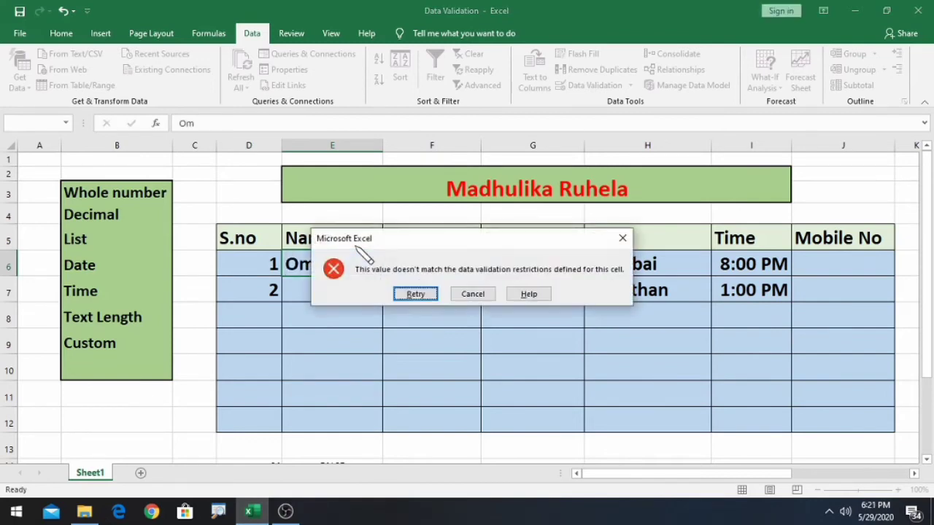
pyautogui.click(414, 294)
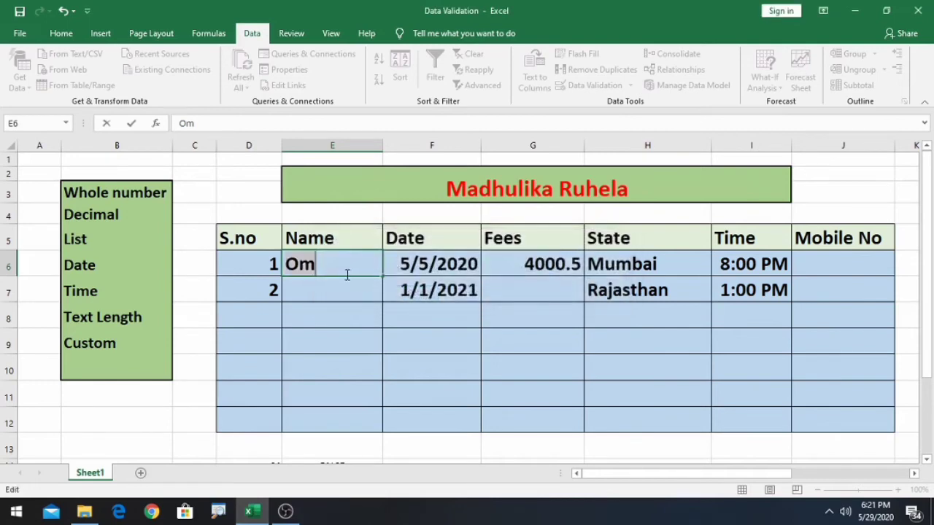
pyautogui.write('m')
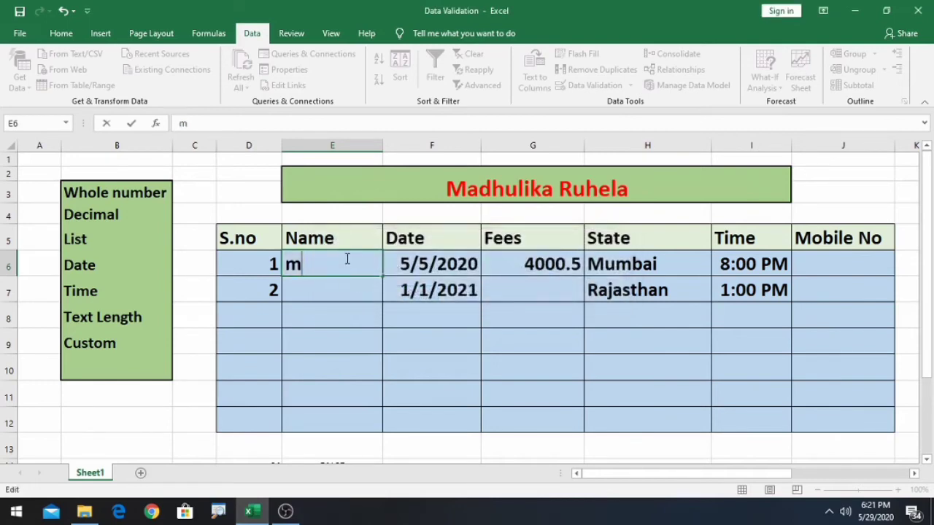
pyautogui.press('BackSpace')
pyautogui.write('Ommi')
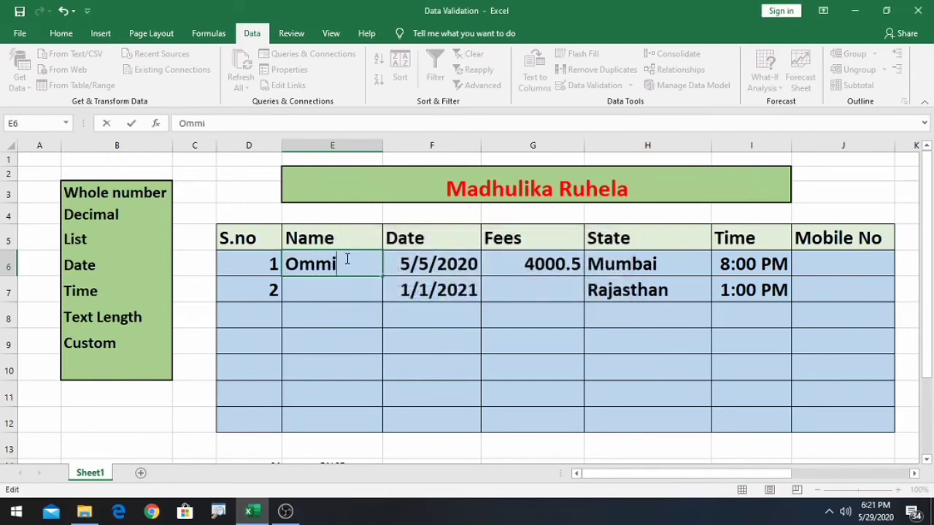
pyautogui.press('Return')
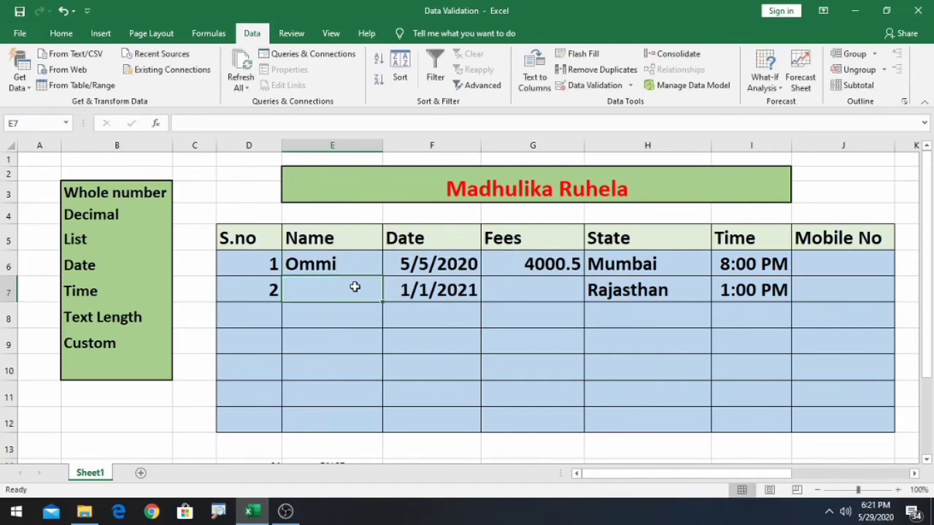
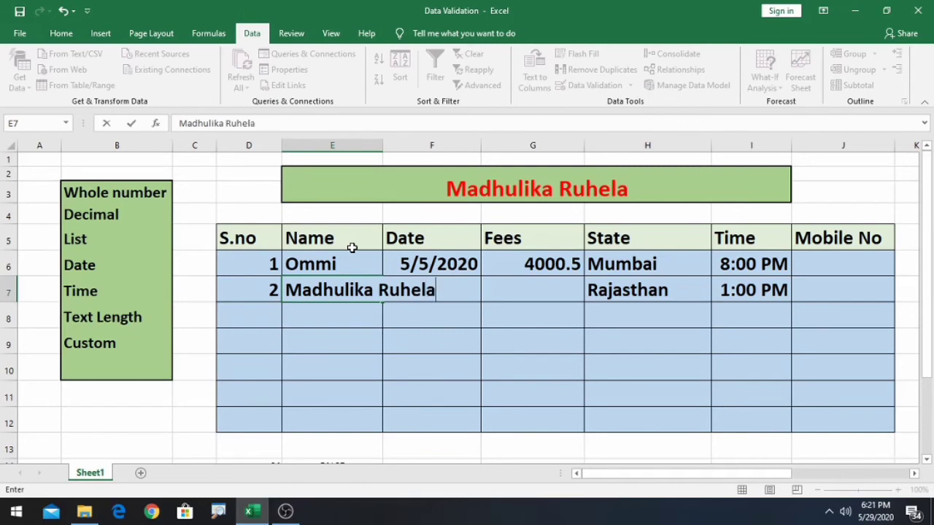
# - Try a too-long full name in E7, then replace it with a nine-letter first name
pyautogui.press('Return')
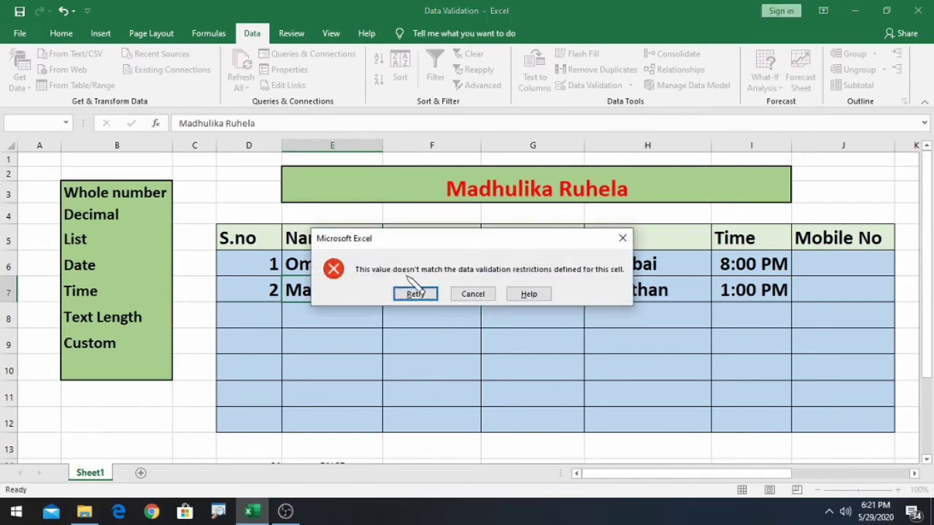
pyautogui.click(415, 293)
pyautogui.click(436, 291)
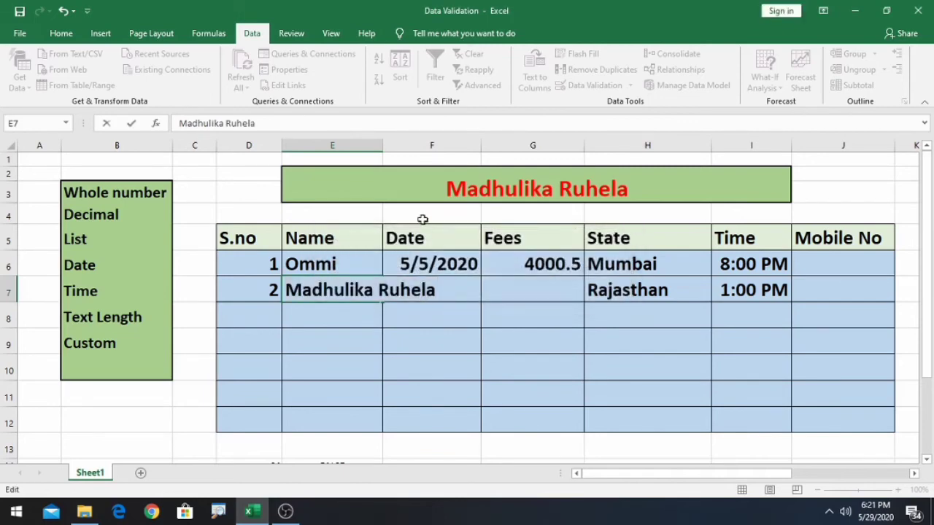
pyautogui.press('BackSpace')
pyautogui.press('BackSpace')
pyautogui.press('BackSpace')
pyautogui.press('BackSpace')
pyautogui.press('BackSpace')
pyautogui.press('BackSpace')
pyautogui.press('BackSpace')
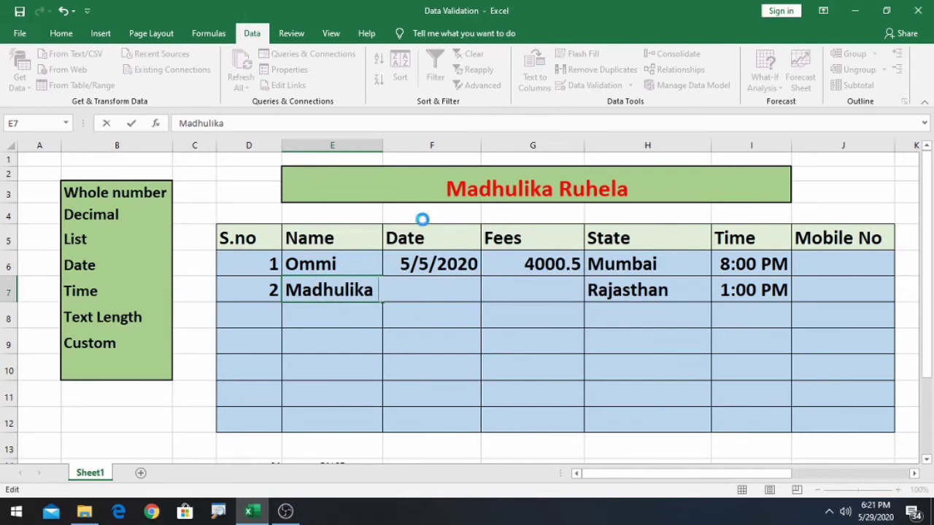
pyautogui.press('Return')
pyautogui.click(415, 293)
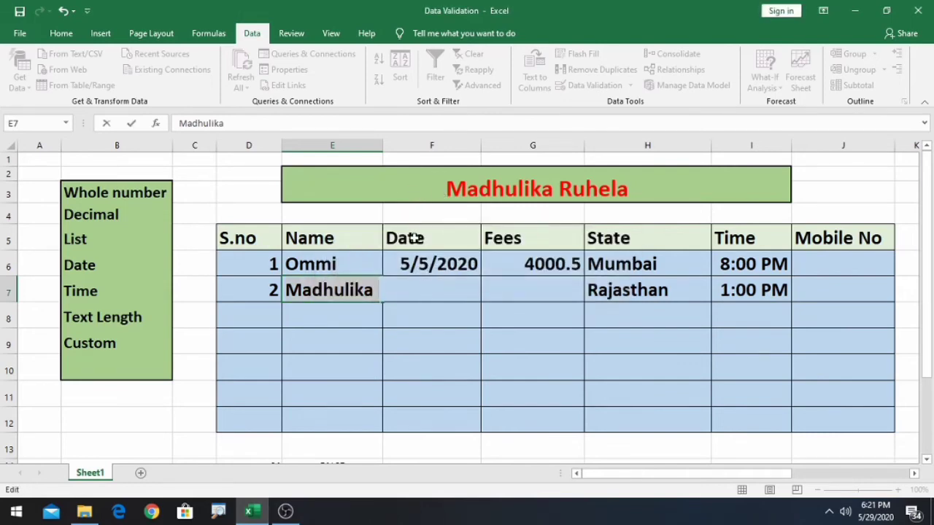
pyautogui.press('BackSpace')
pyautogui.write('Ma')
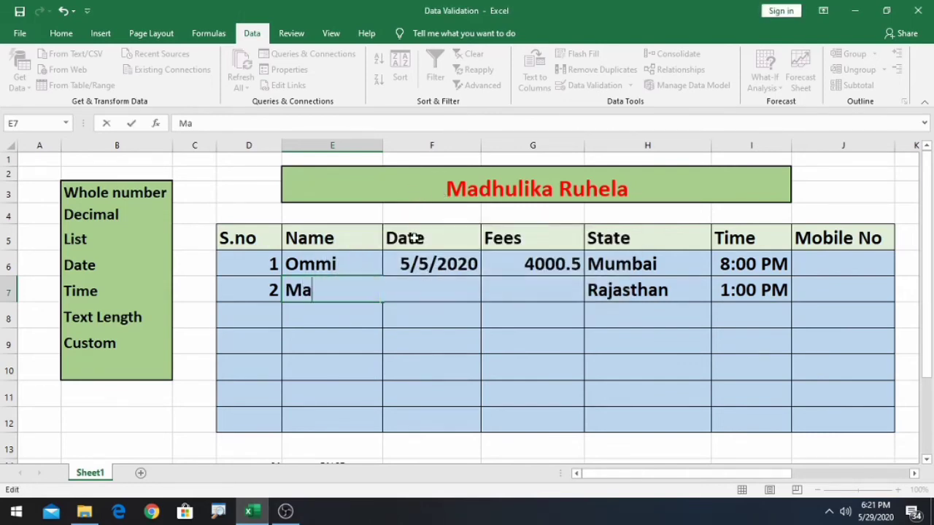
pyautogui.write('dhulika')
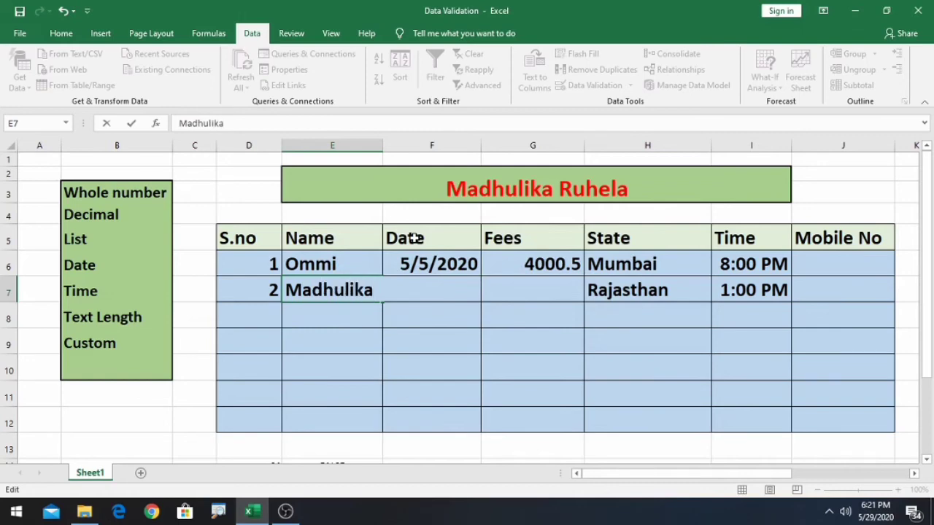
pyautogui.press('Return')
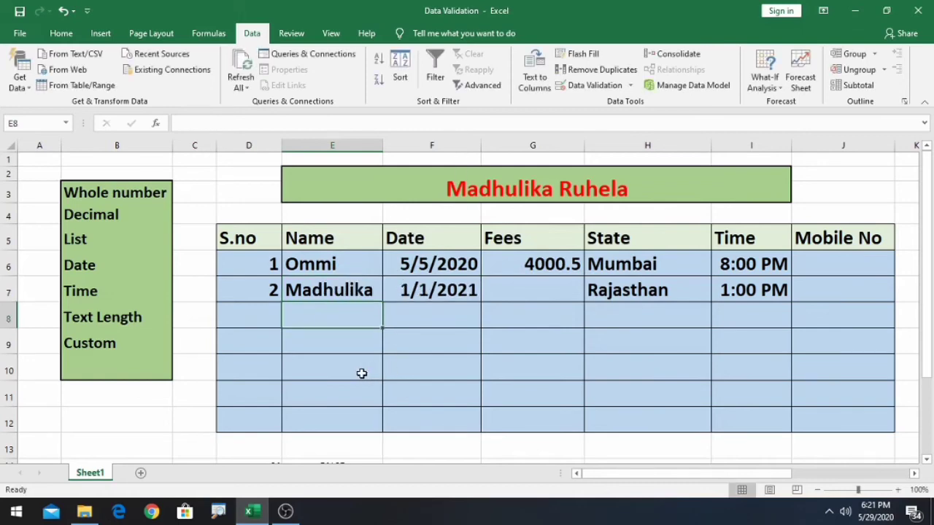
# - Click off the Name column and select the Mobile No cells J6:J12
pyautogui.click(450, 346)
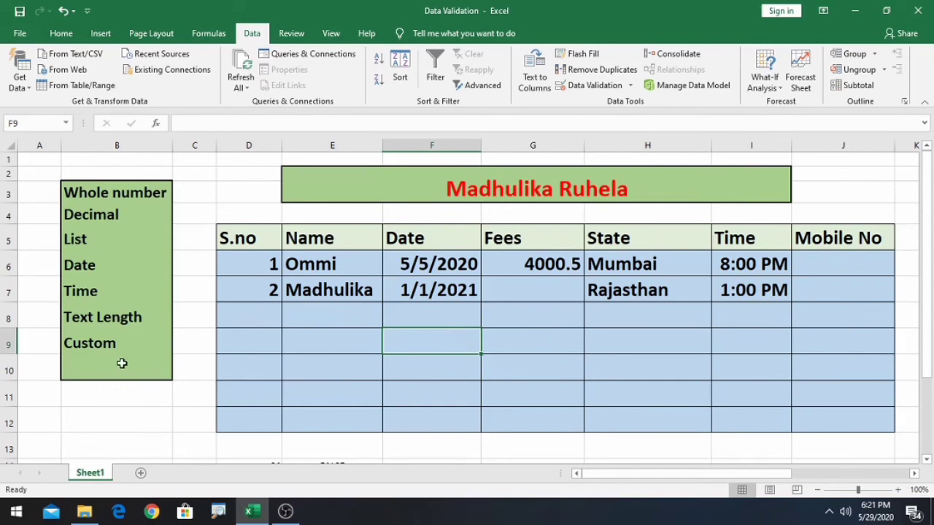
pyautogui.click(108, 347)
pyautogui.moveTo(843, 262); pyautogui.dragTo(852, 408)
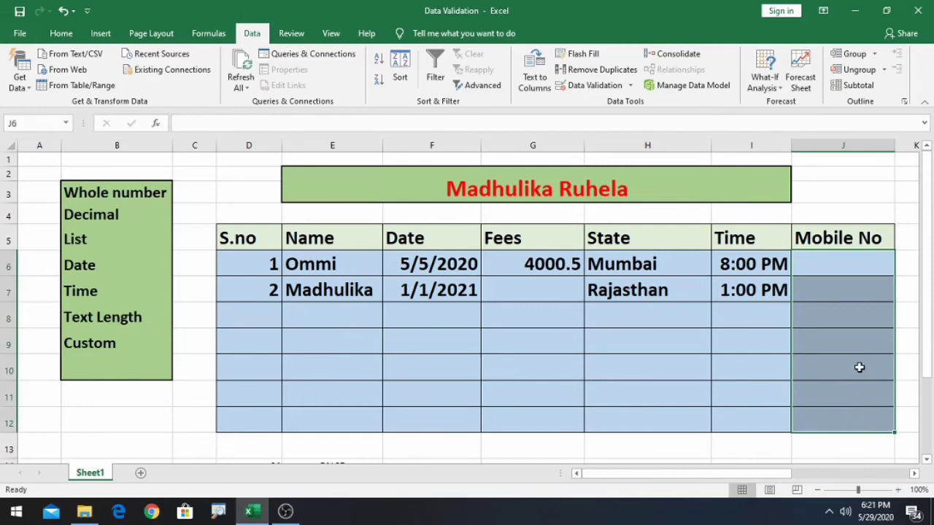
# - Choose Custom validation for J6:J12 and enter the formula =and(isnumber(J6),len(J6)=10
pyautogui.click(627, 86)
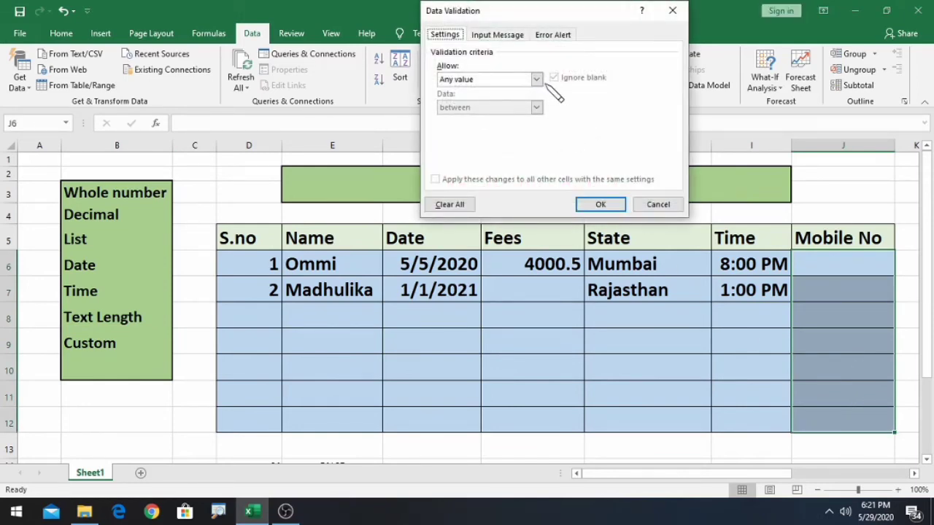
pyautogui.click(536, 78)
pyautogui.click(490, 154)
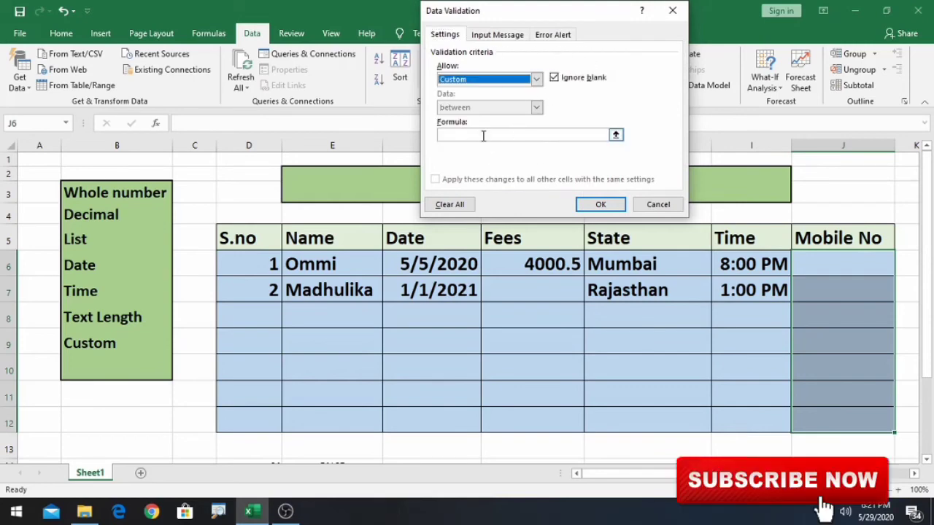
pyautogui.click(496, 136)
pyautogui.write('=')
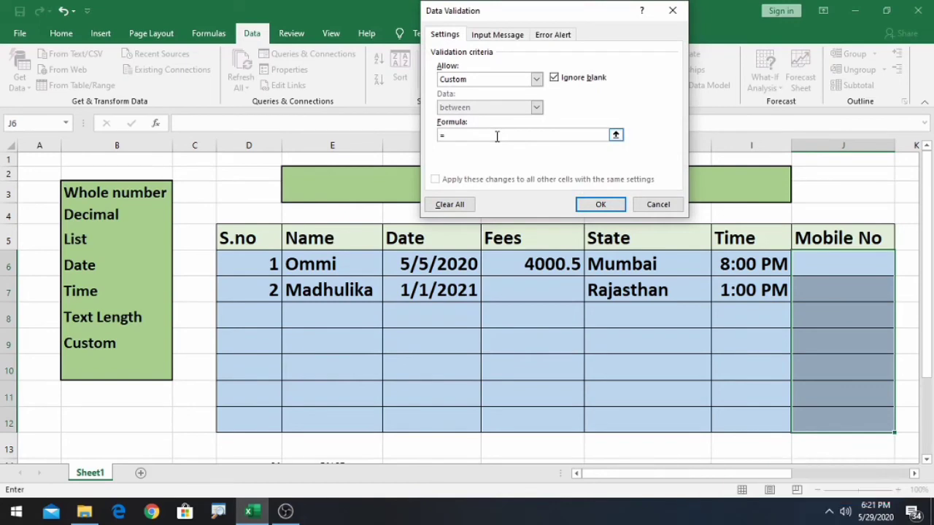
pyautogui.write('and(')
pyautogui.write('isnumber(')
pyautogui.click(824, 262)
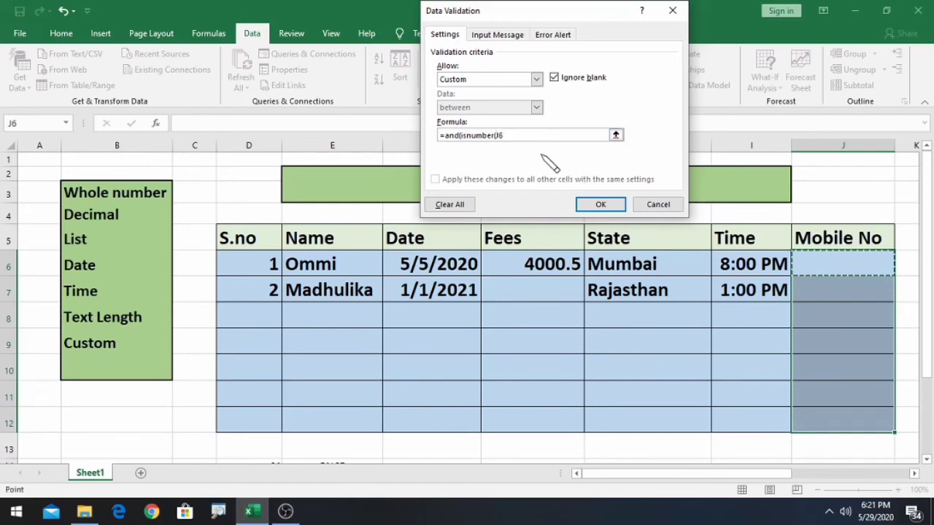
pyautogui.write('),len(')
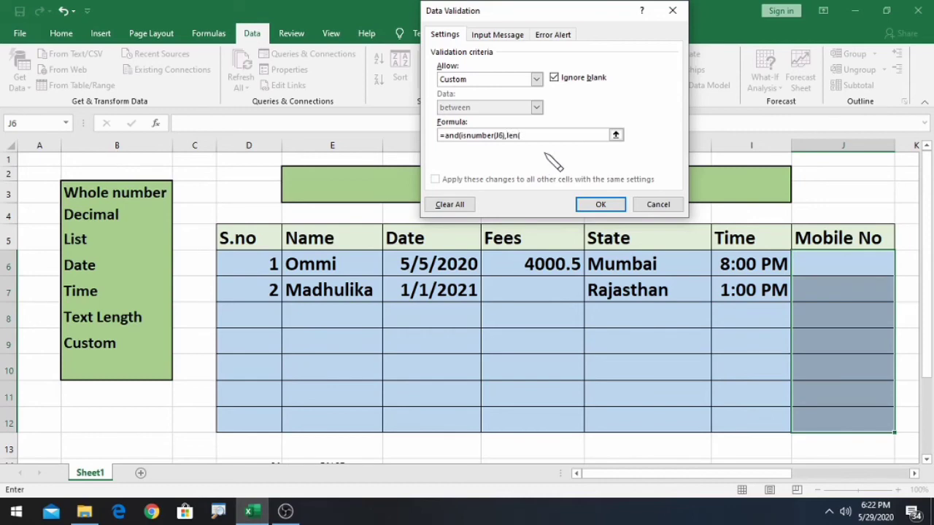
pyautogui.click(845, 269)
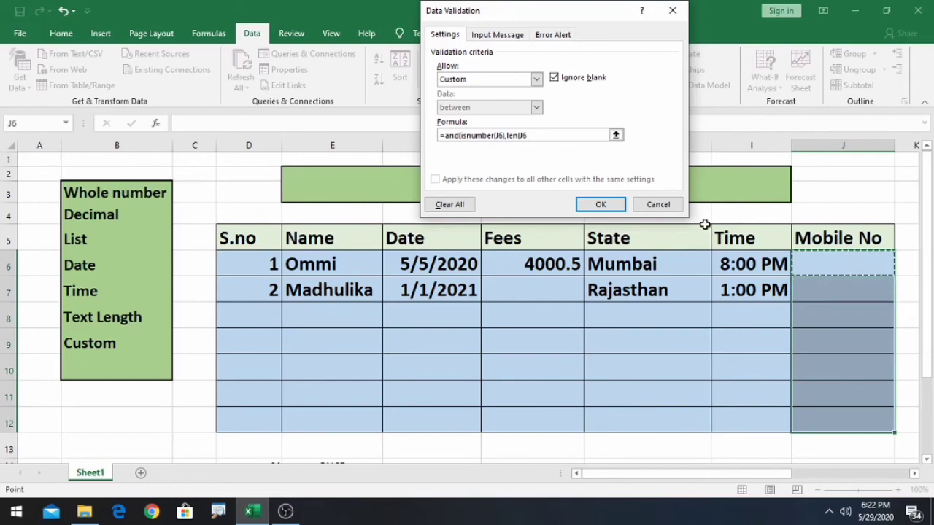
pyautogui.write(')=10')
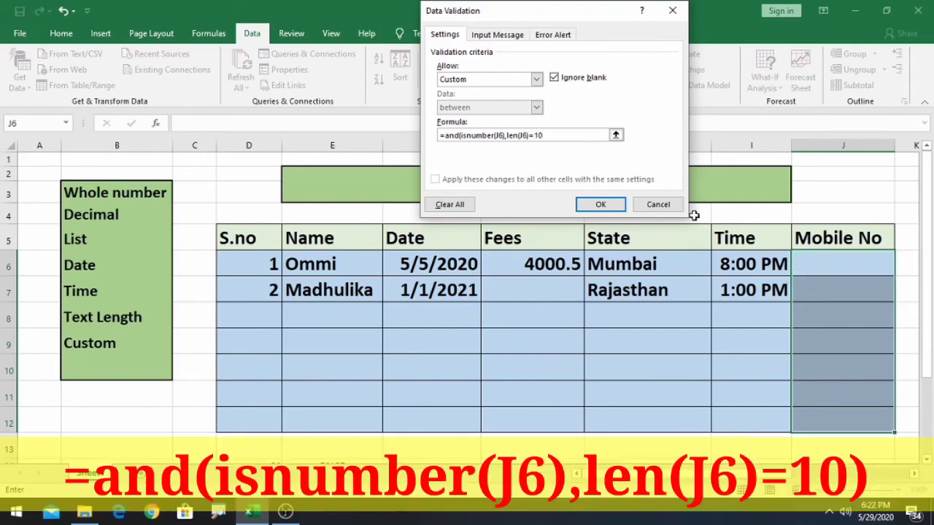
# - After the formula error, add the missing closing parenthesis and apply the rule
pyautogui.click(600, 204)
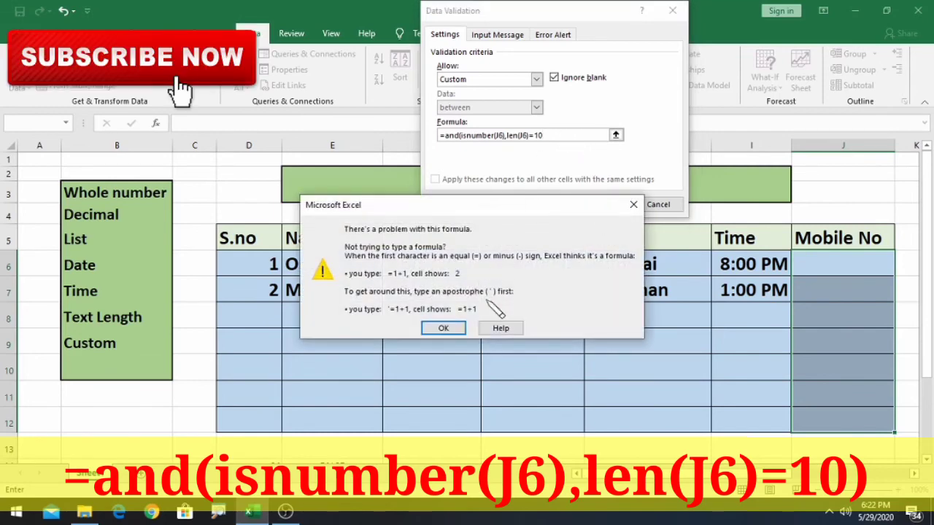
pyautogui.click(443, 329)
pyautogui.click(555, 134)
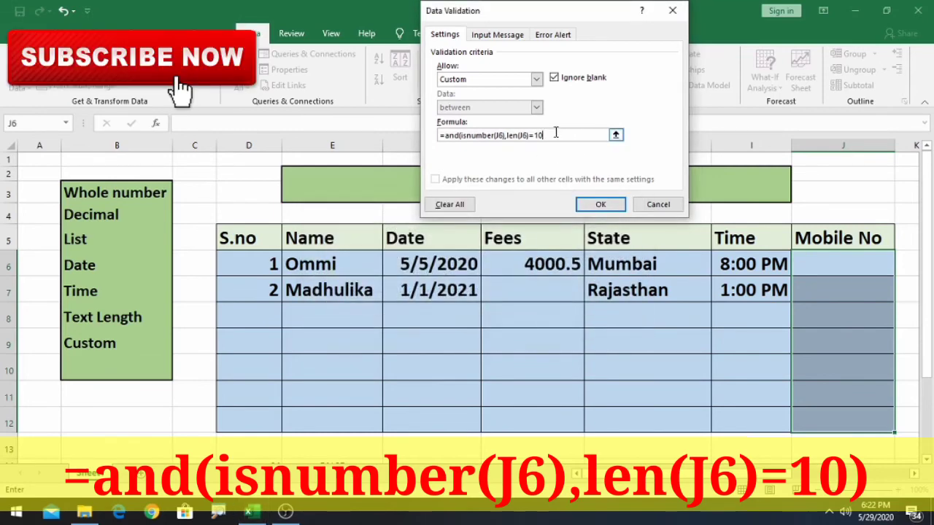
pyautogui.write(')')
pyautogui.press('Return')
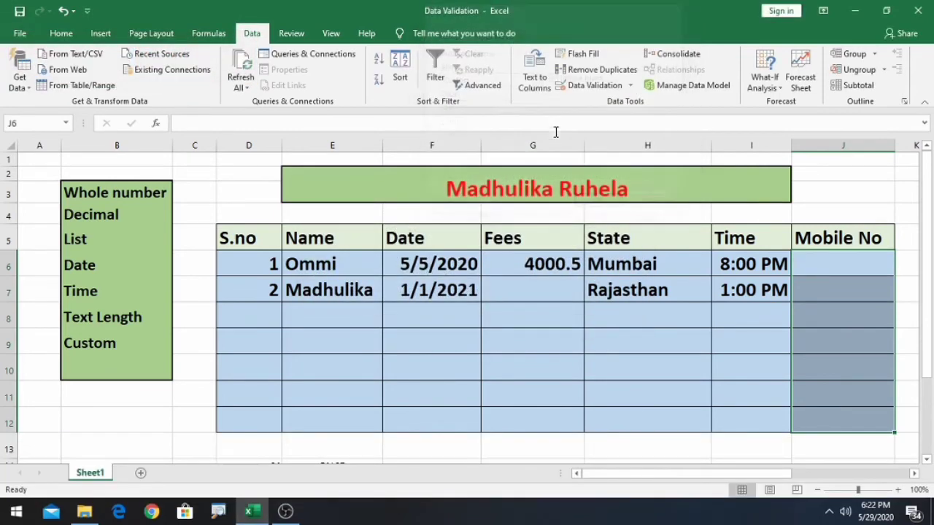
# - Test J6 with 675 and the text trv, both rejected by the mobile rule
pyautogui.click(803, 265)
pyautogui.doubleClick(817, 265)
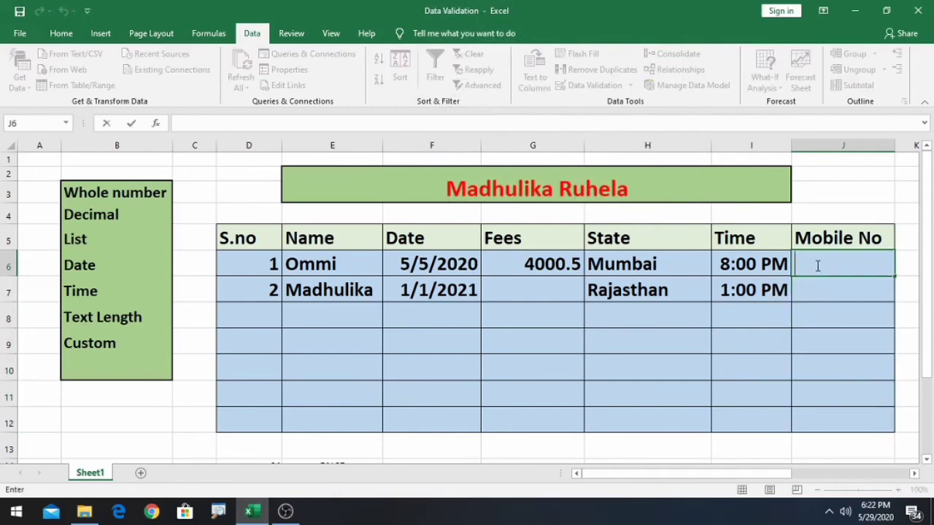
pyautogui.write('675')
pyautogui.press('Return')
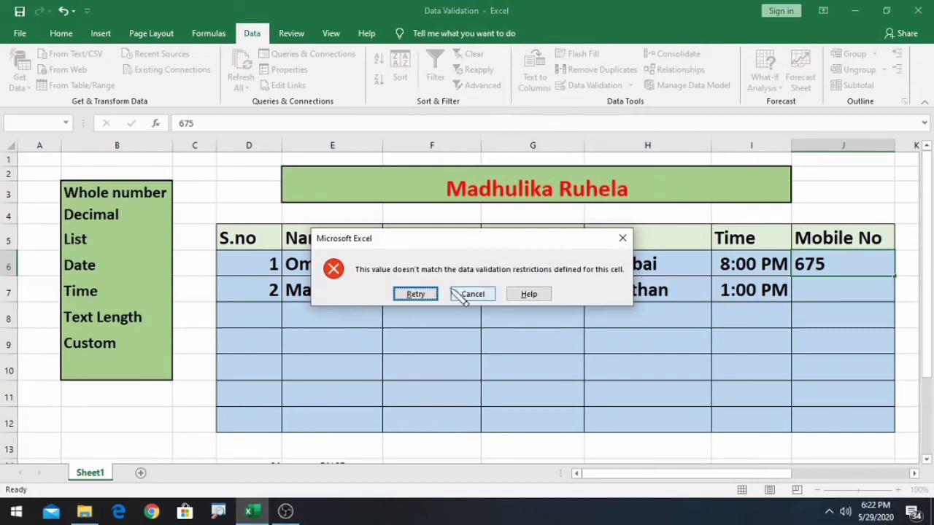
pyautogui.click(416, 294)
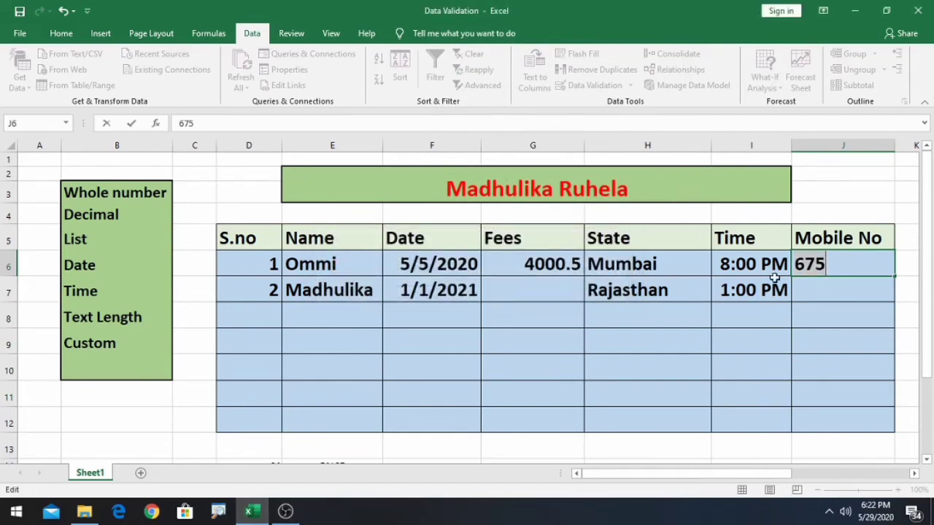
pyautogui.click(846, 255)
pyautogui.click(846, 327)
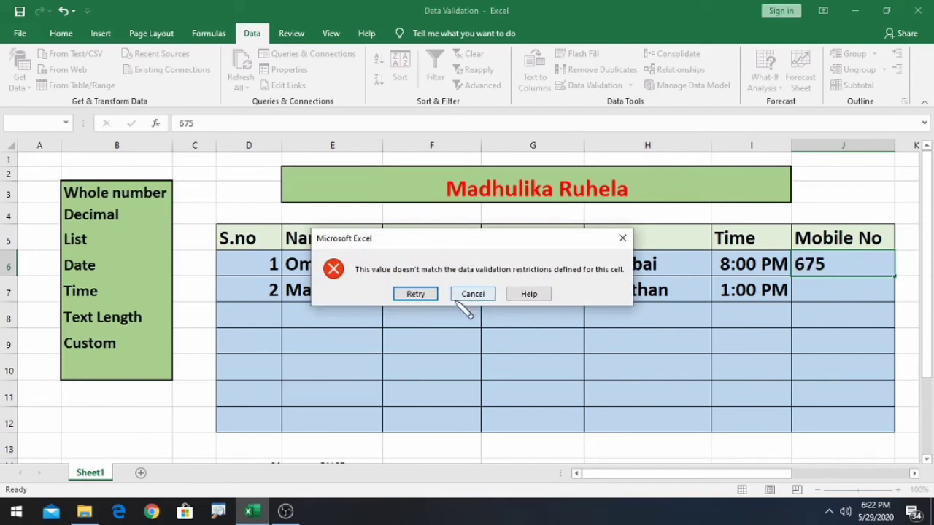
pyautogui.click(417, 295)
pyautogui.click(862, 267)
pyautogui.press('BackSpace')
pyautogui.press('BackSpace')
pyautogui.press('BackSpace')
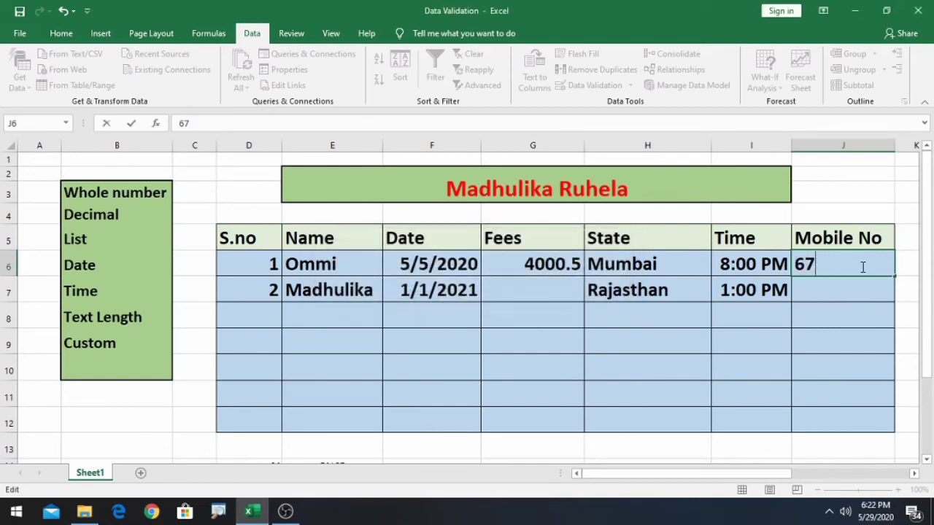
pyautogui.write('trv')
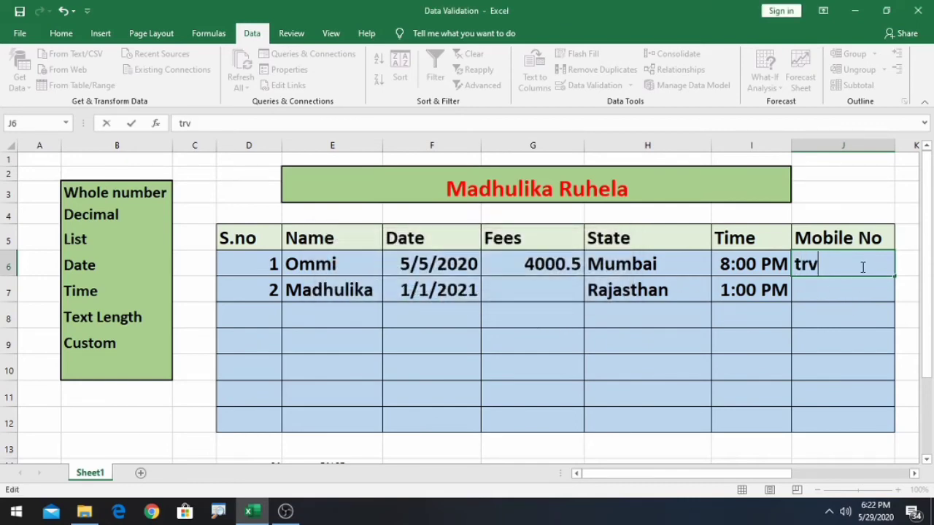
pyautogui.click(872, 348)
pyautogui.click(426, 294)
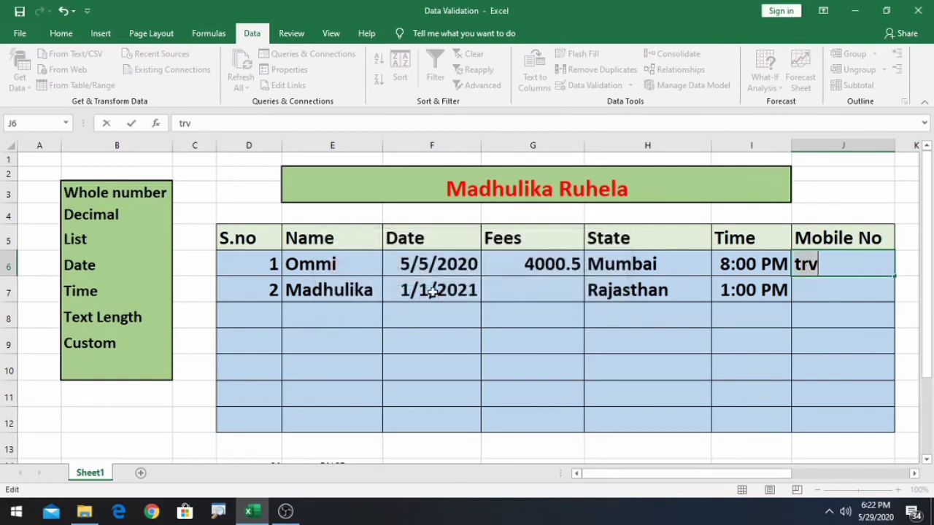
pyautogui.press('BackSpace')
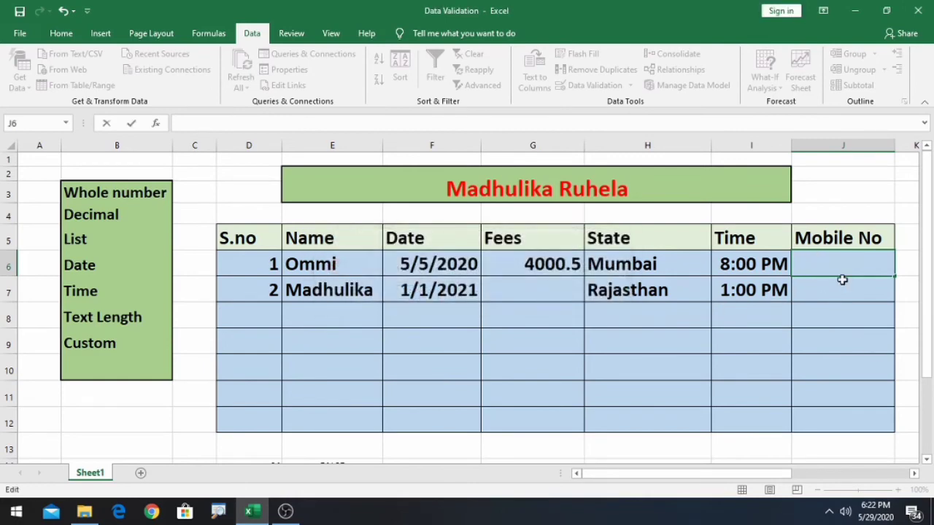
# - Try a too-short number in J6, then enter a valid ten-digit mobile number
pyautogui.write('9867')
pyautogui.write('54563')
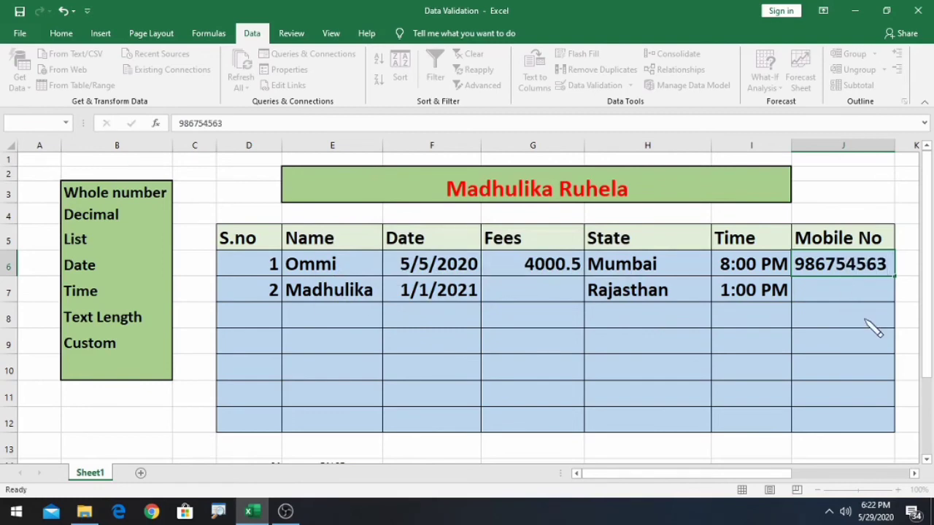
pyautogui.press('Return')
pyautogui.click(412, 295)
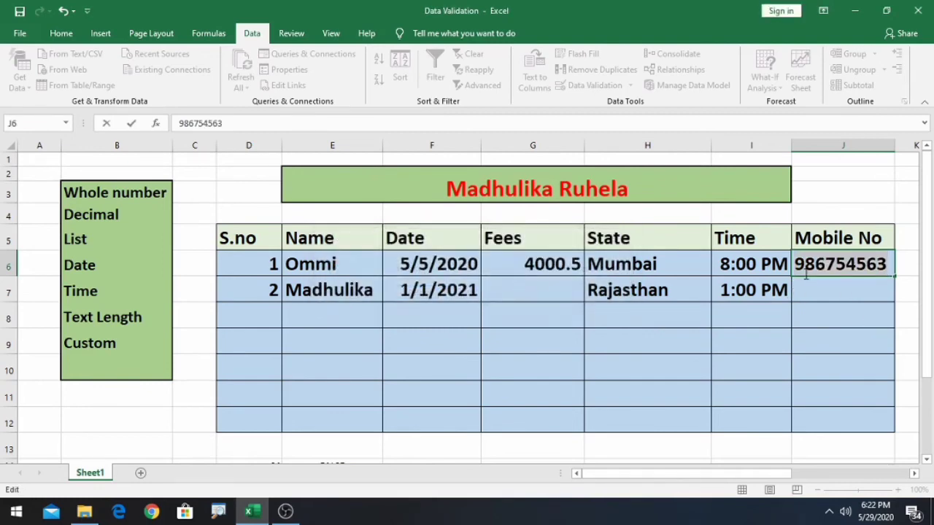
pyautogui.write('98')
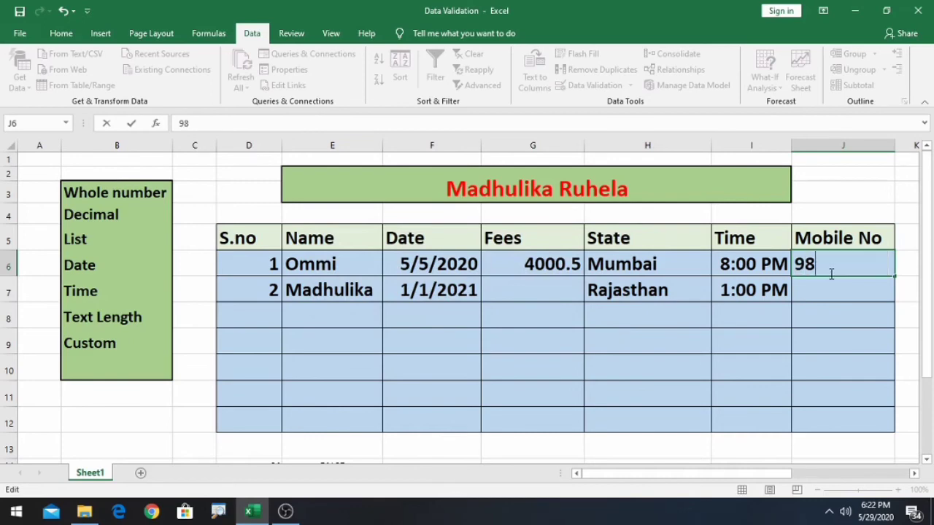
pyautogui.write('77777777')
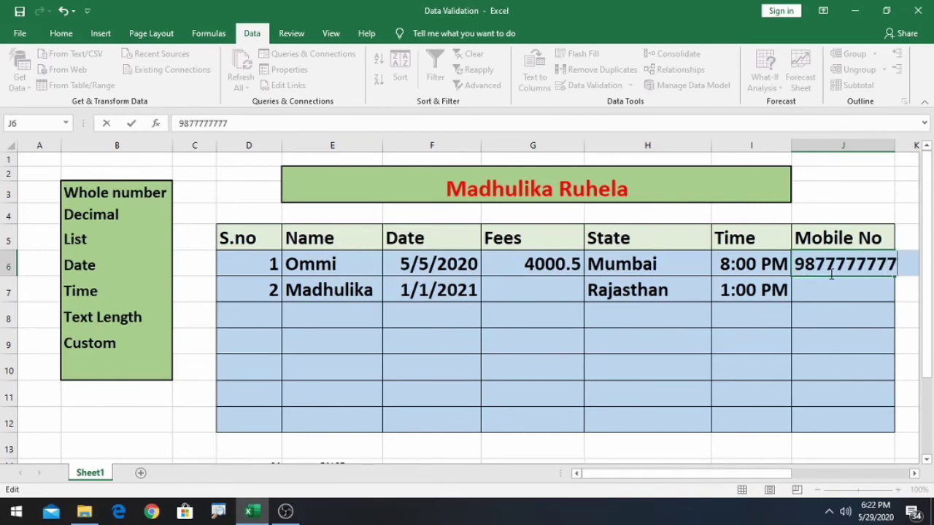
pyautogui.click(832, 311)
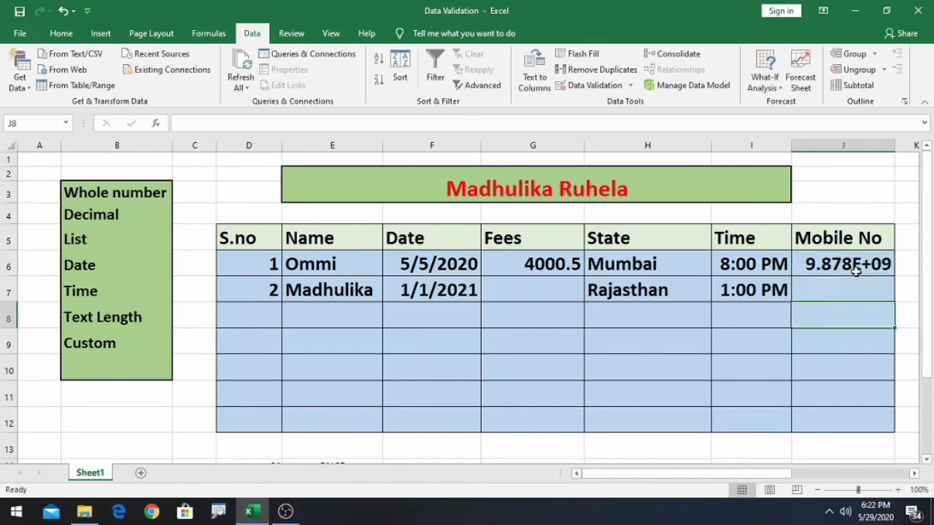
# - Widen column J to show the full number, check J6, and select J6:J12
pyautogui.moveTo(894, 147); pyautogui.dragTo(912, 147)
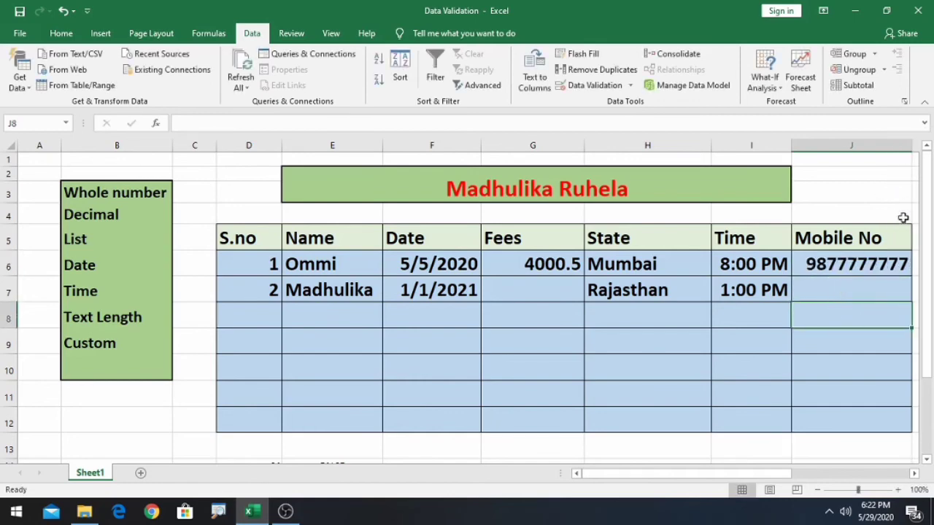
pyautogui.click(835, 333)
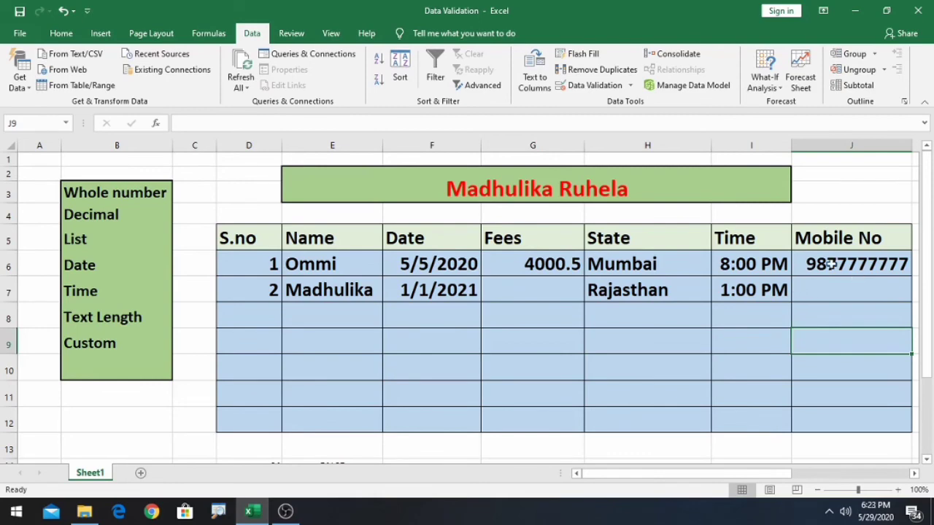
pyautogui.doubleClick(830, 266)
pyautogui.click(834, 394)
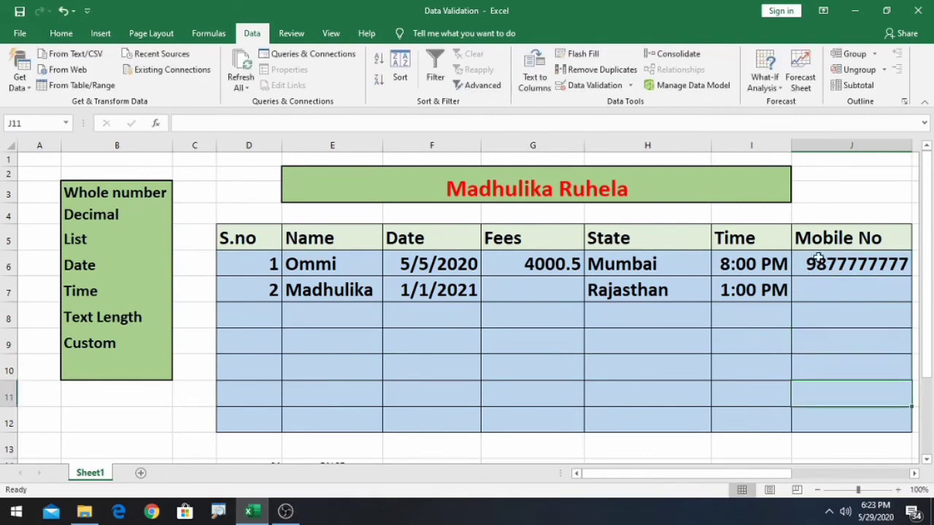
pyautogui.moveTo(819, 260); pyautogui.dragTo(823, 411)
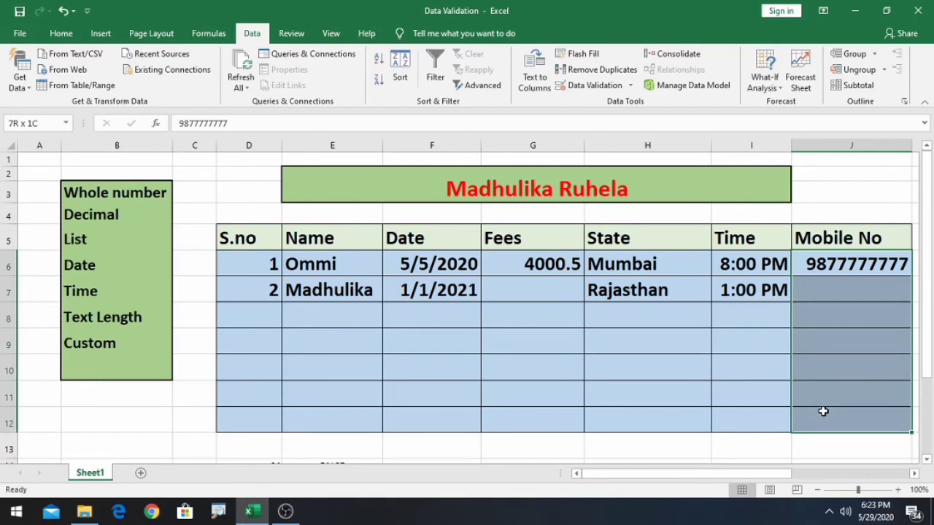
# - Give J6:J12 a Warning error alert titled Data: 'Please enter valid 10 digit mobile no'
pyautogui.click(631, 86)
pyautogui.click(620, 103)
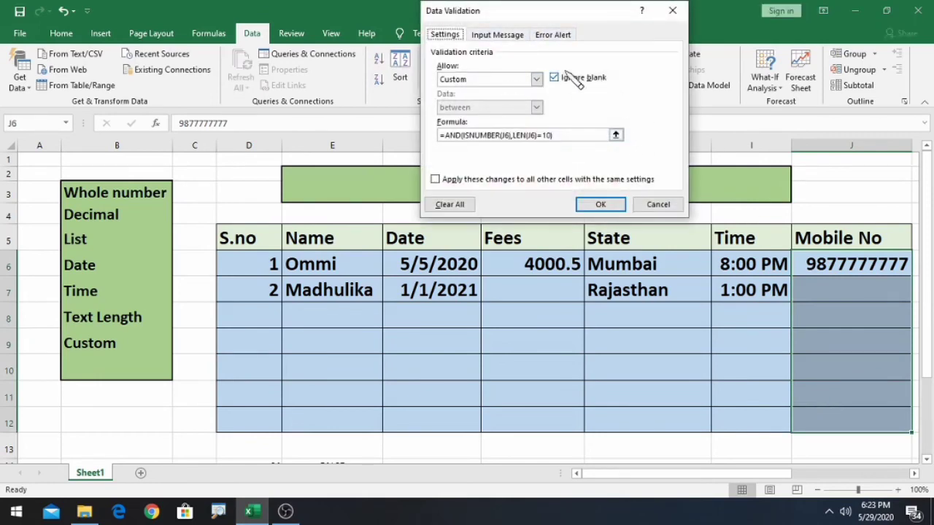
pyautogui.click(554, 35)
pyautogui.click(534, 98)
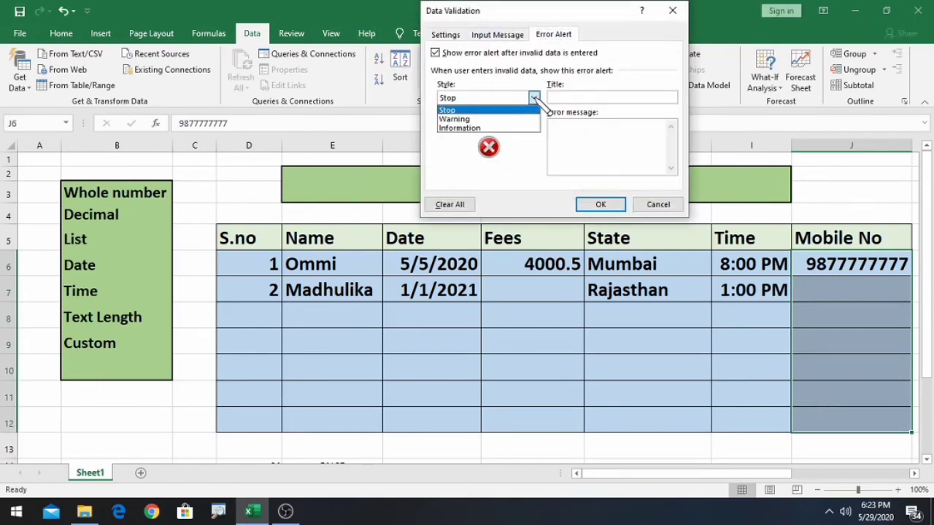
pyautogui.click(467, 119)
pyautogui.click(563, 97)
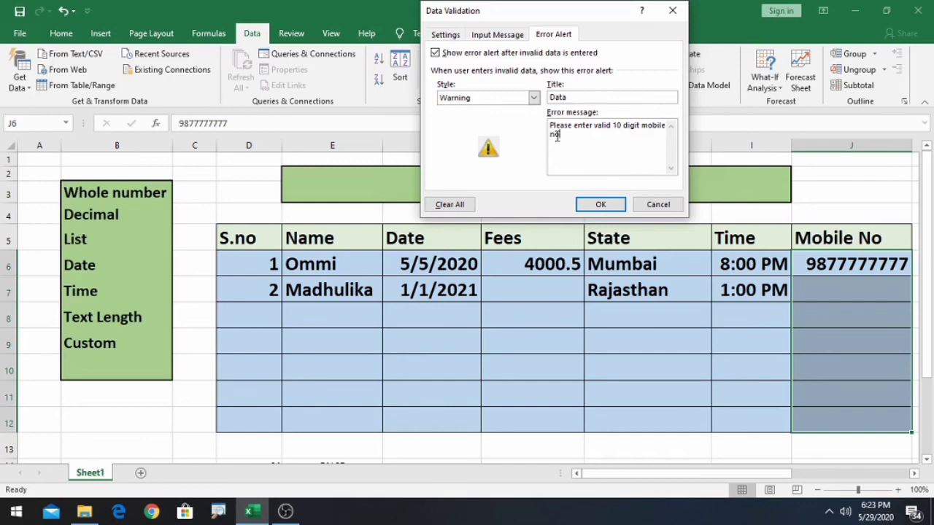
pyautogui.click(618, 205)
pyautogui.click(842, 304)
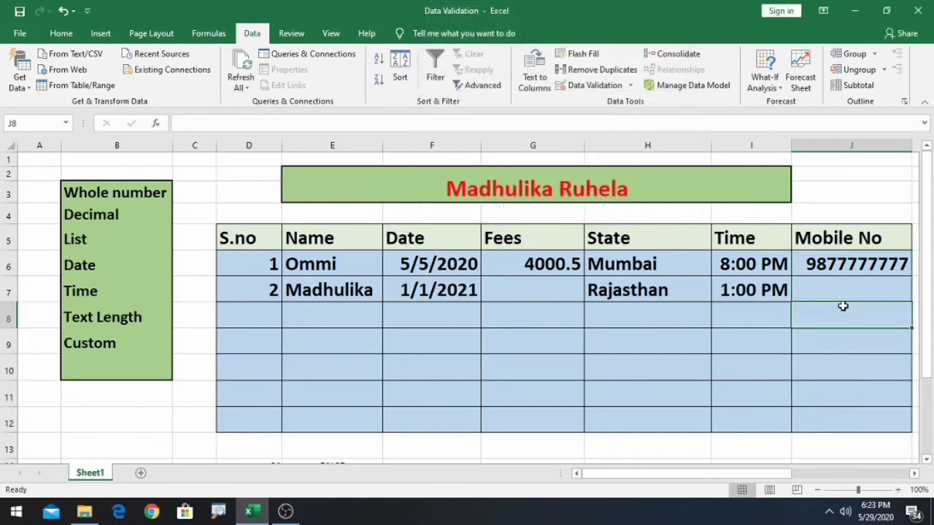
# - Enter 345 in J7, keep it past the warning, then delete it to leave J7 empty
pyautogui.doubleClick(839, 297)
pyautogui.write('345')
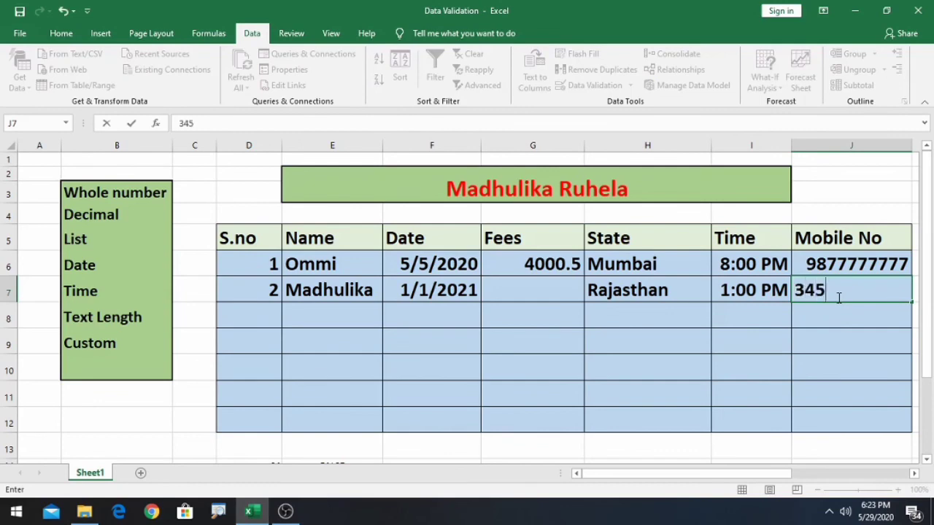
pyautogui.press('Return')
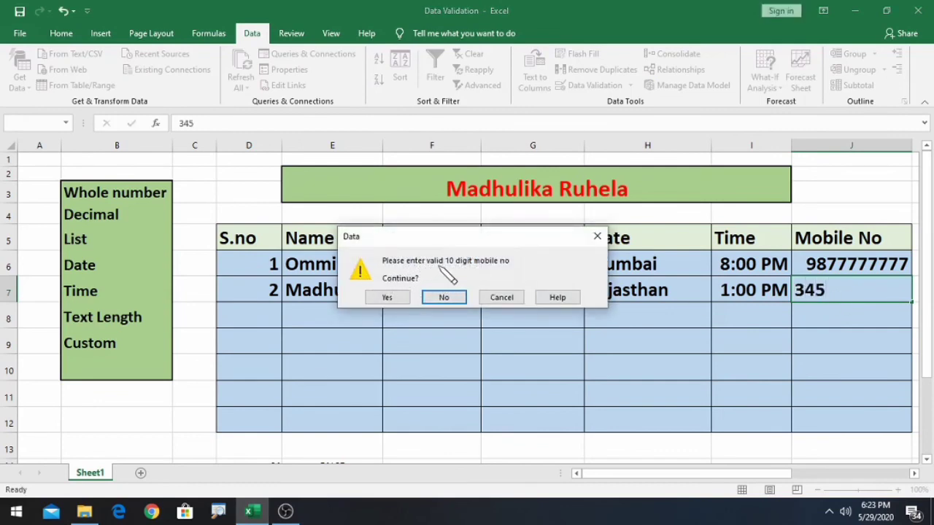
pyautogui.click(403, 296)
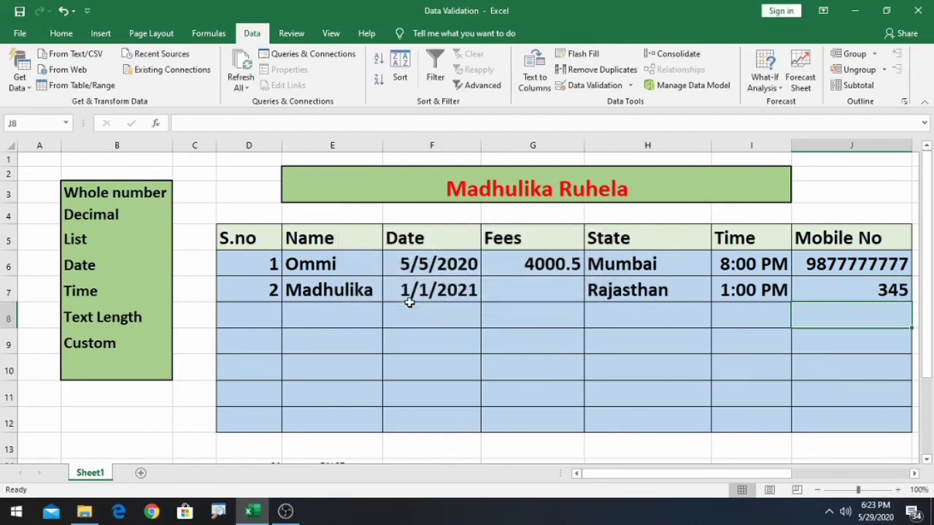
pyautogui.doubleClick(893, 293)
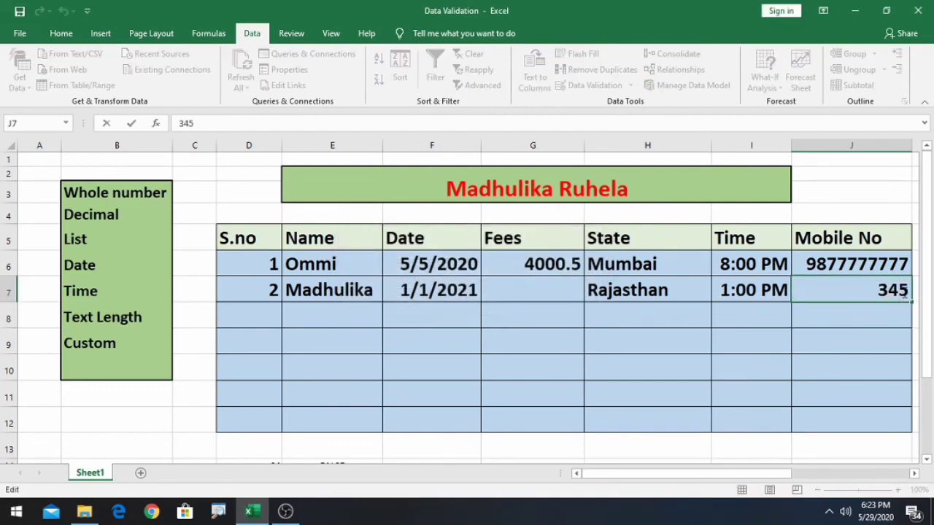
pyautogui.moveTo(875, 292); pyautogui.dragTo(910, 291)
pyautogui.press('BackSpace')
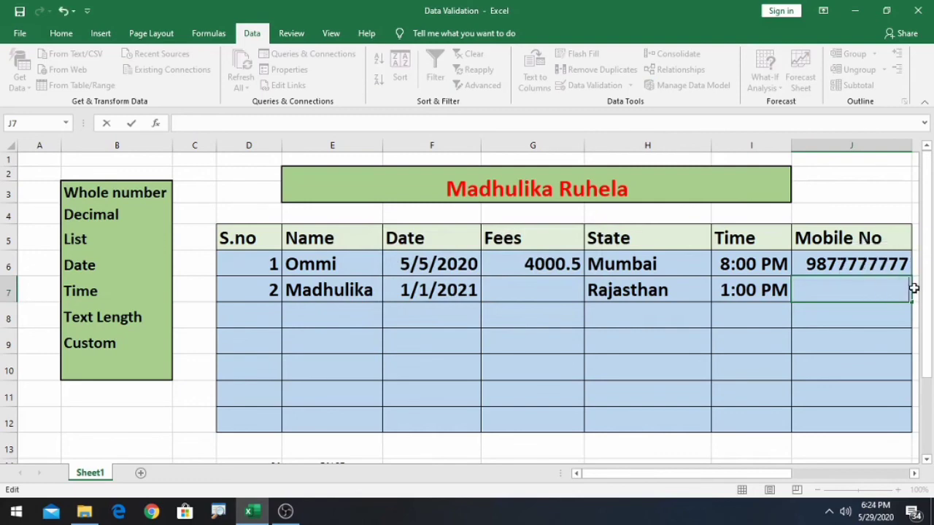
pyautogui.press('Return')
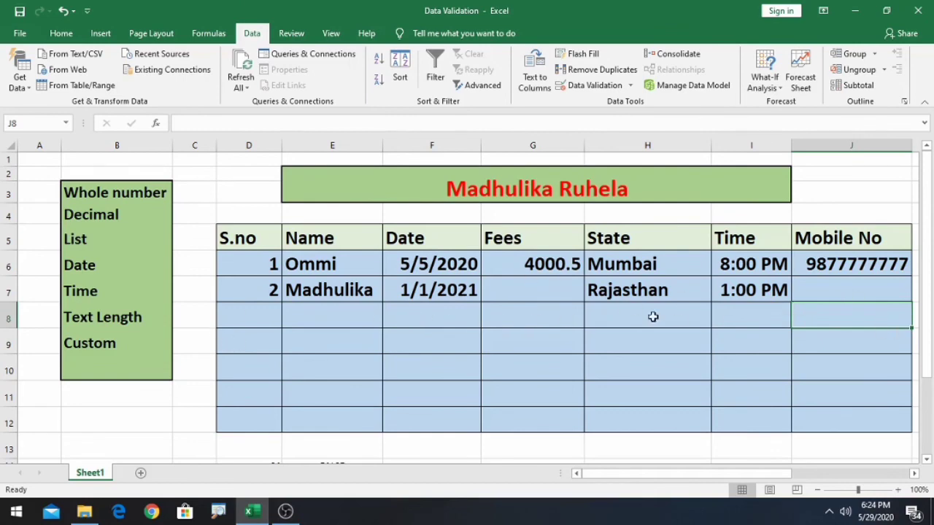
# - Add Sheet2 and type 45, 67, 45, 67, 78, 56, 78 across C2:I2
pyautogui.click(140, 473)
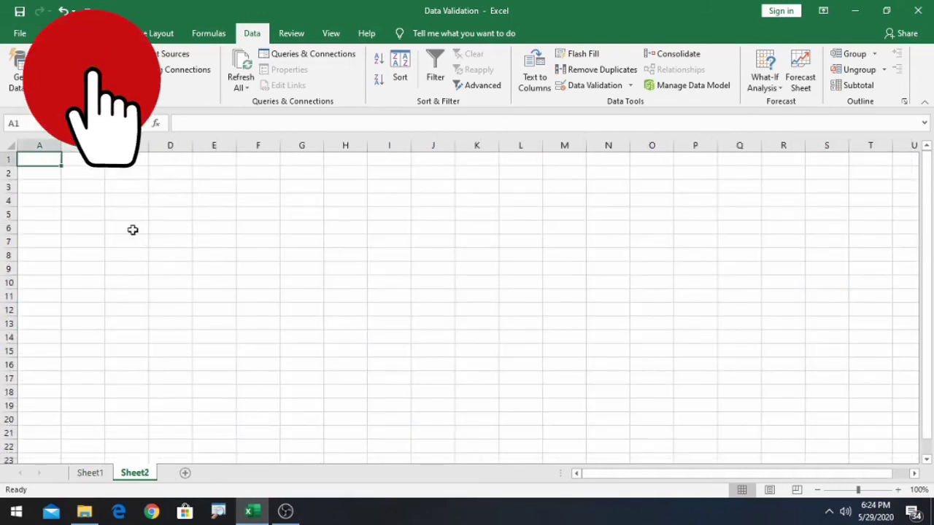
pyautogui.click(126, 175)
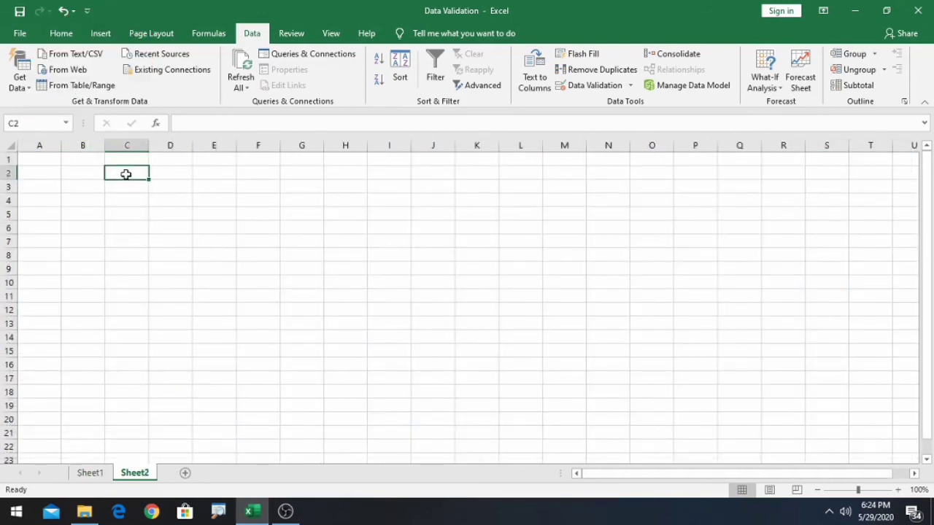
pyautogui.write('45')
pyautogui.click(171, 173)
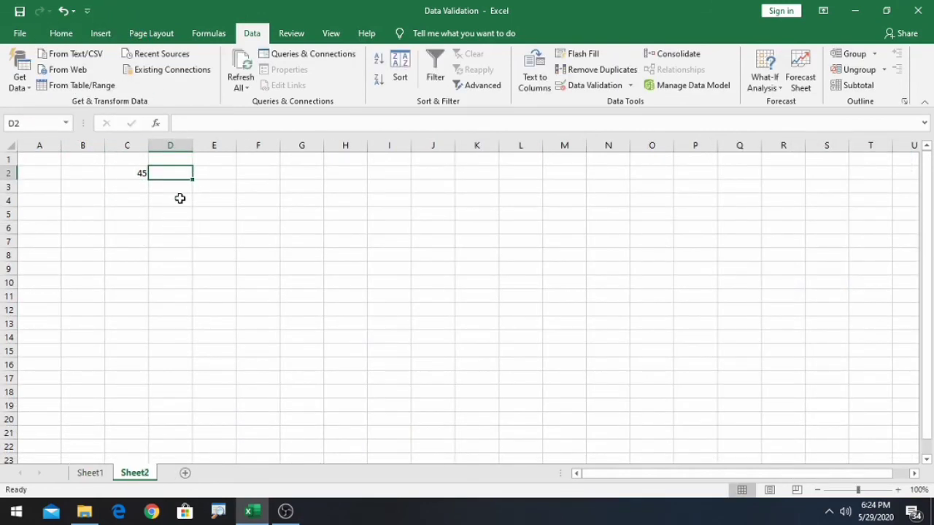
pyautogui.write('67')
pyautogui.click(219, 178)
pyautogui.write('45')
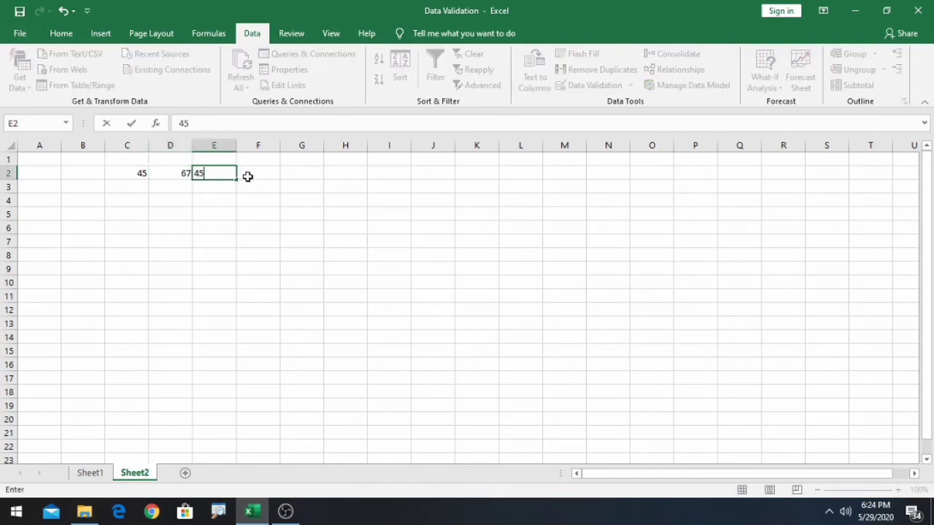
pyautogui.click(248, 176)
pyautogui.write('67')
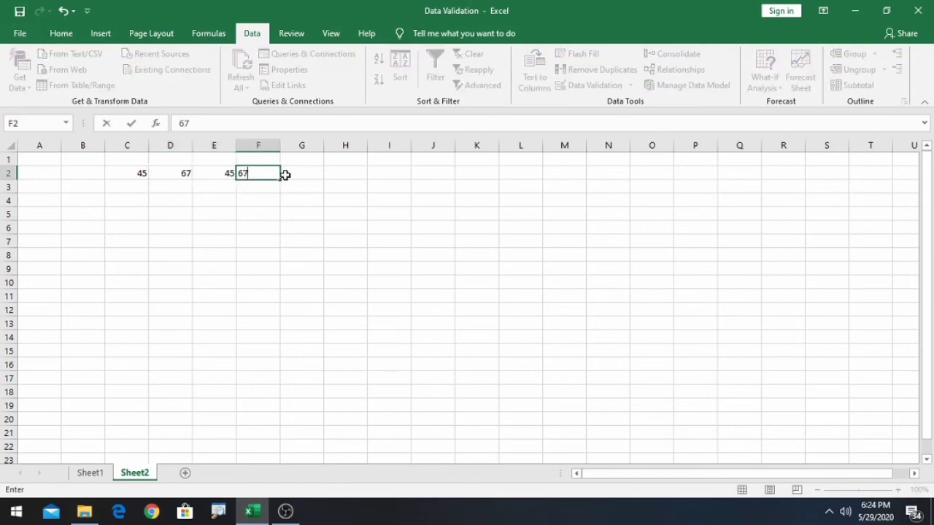
pyautogui.click(301, 173)
pyautogui.write('78')
pyautogui.click(341, 174)
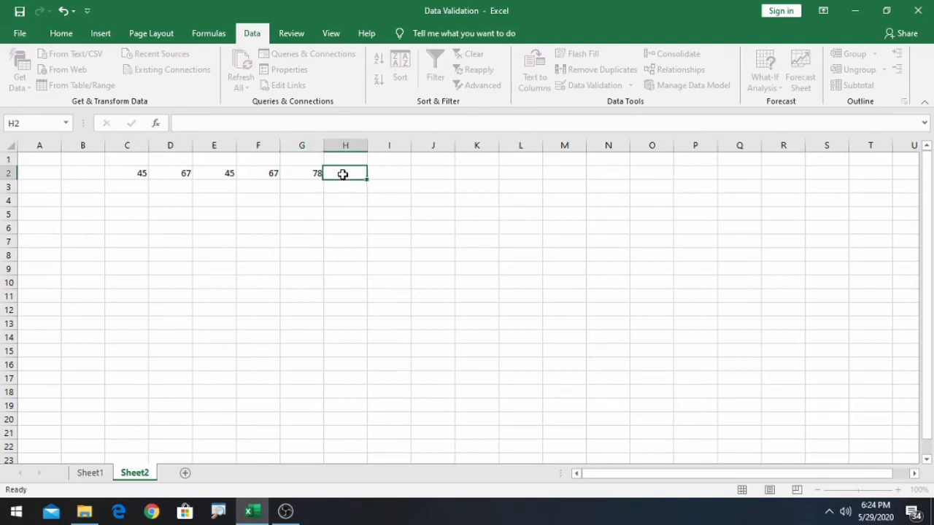
pyautogui.write('56')
pyautogui.press('Tab')
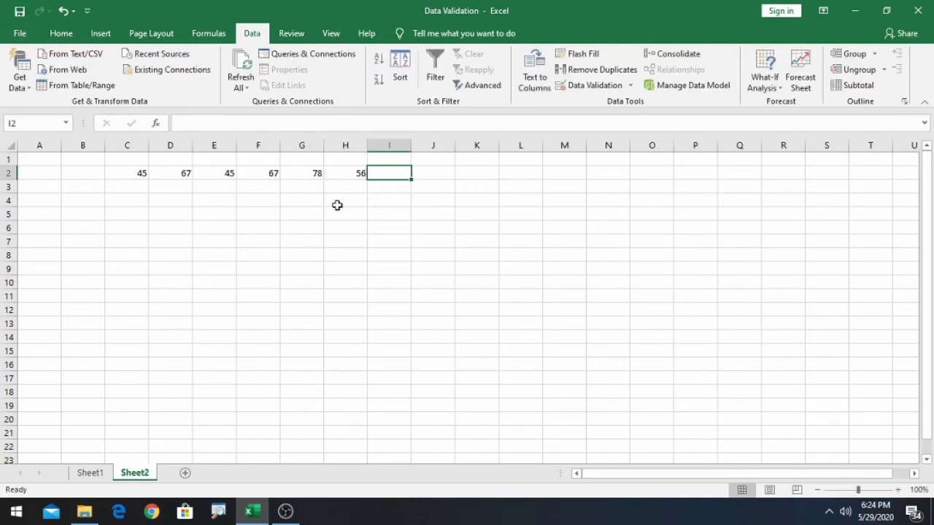
pyautogui.write('78')
pyautogui.click(129, 186)
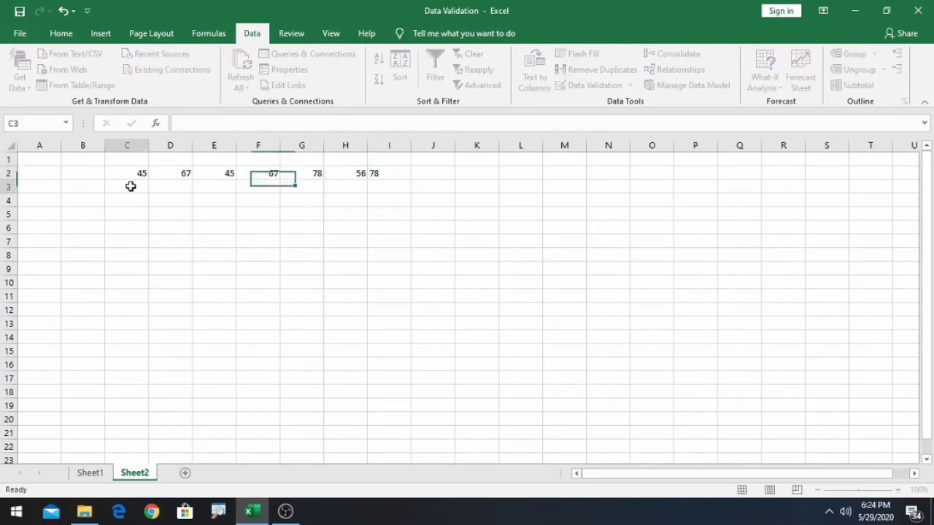
# - Copy row C2:I2 into C3:I8 and select the whole grid C2:I8
pyautogui.moveTo(136, 173); pyautogui.dragTo(387, 173)
pyautogui.hotkey('ctrl', 'c')
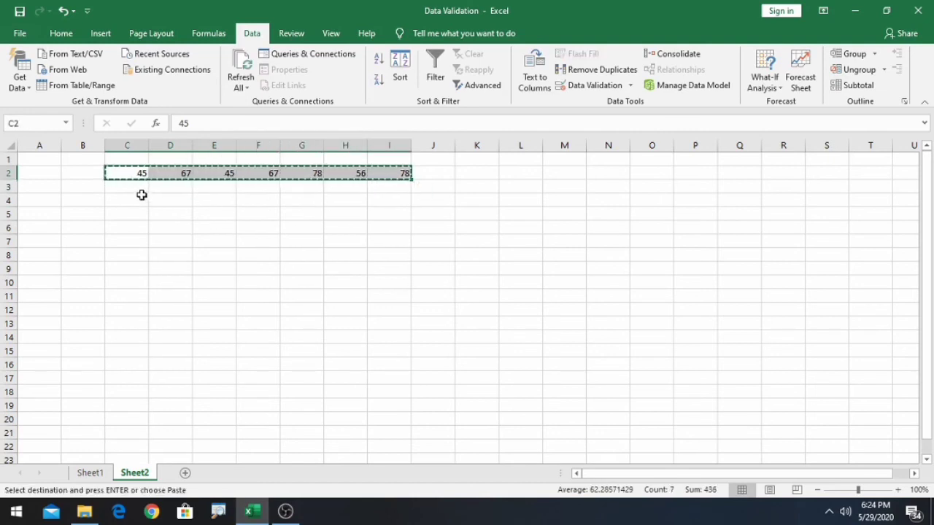
pyautogui.moveTo(138, 189); pyautogui.dragTo(352, 215)
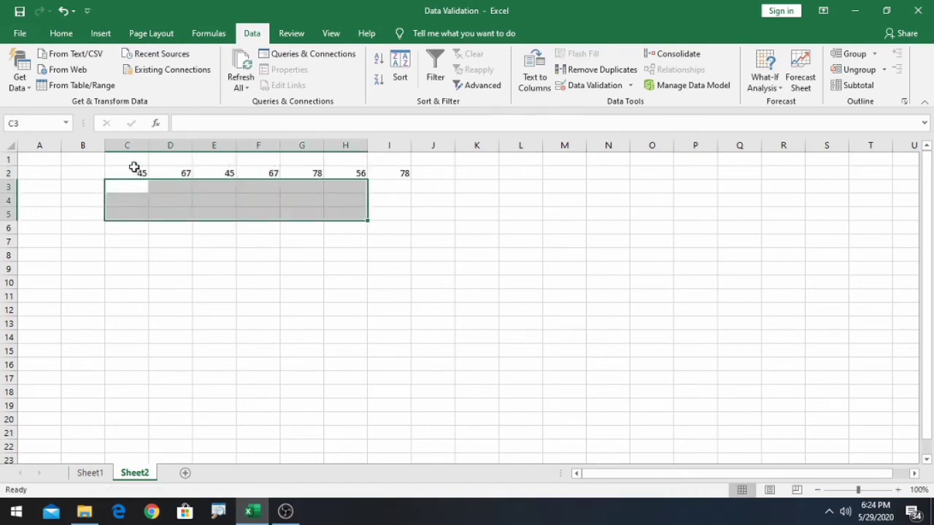
pyautogui.moveTo(134, 168); pyautogui.dragTo(382, 176)
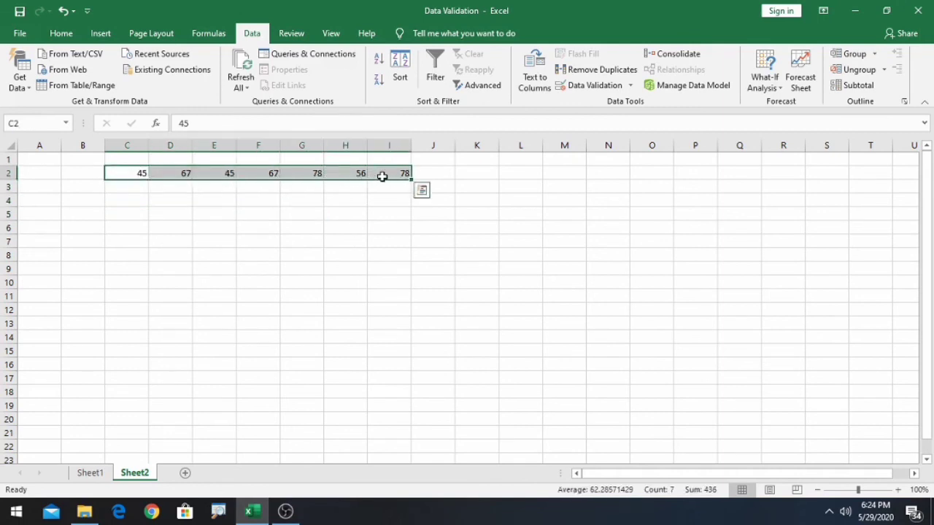
pyautogui.hotkey('ctrl', 'c')
pyautogui.moveTo(143, 182); pyautogui.dragTo(380, 255)
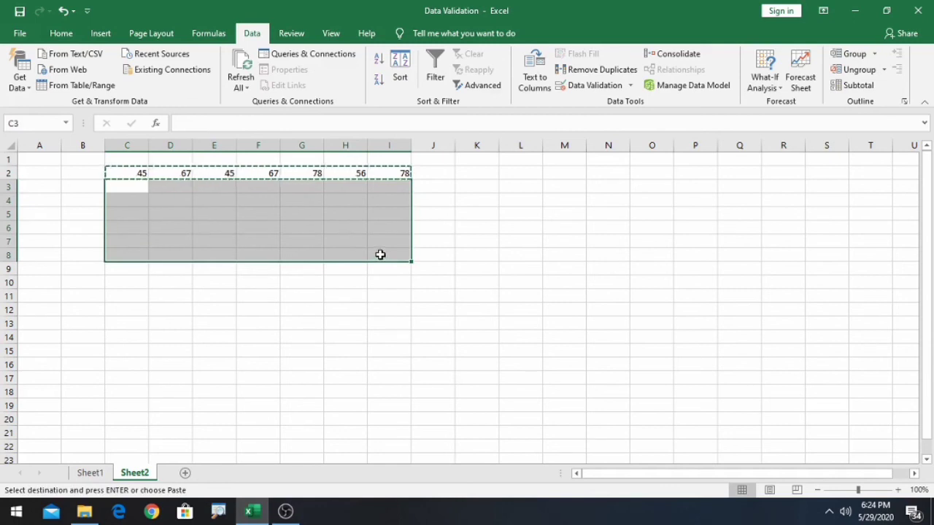
pyautogui.hotkey('ctrl', 'v')
pyautogui.click(338, 285)
pyautogui.click(135, 188)
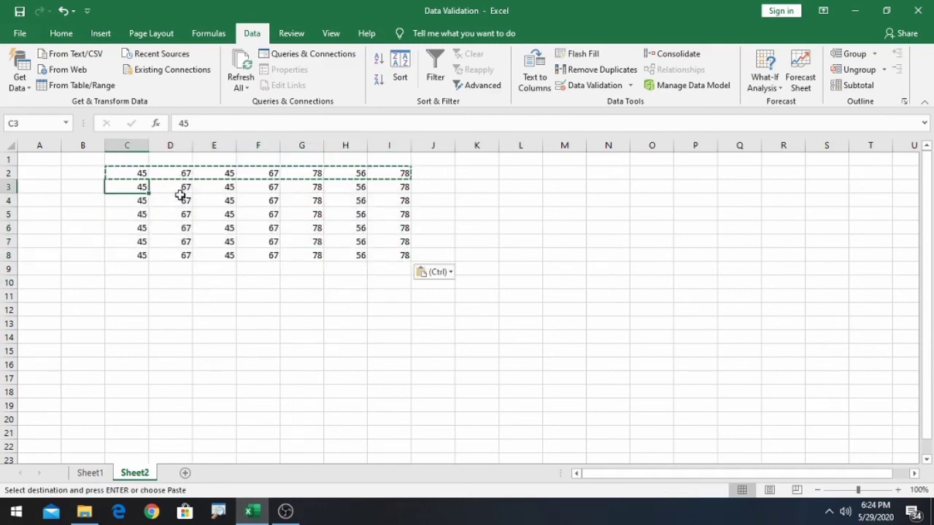
pyautogui.moveTo(128, 174); pyautogui.dragTo(391, 252)
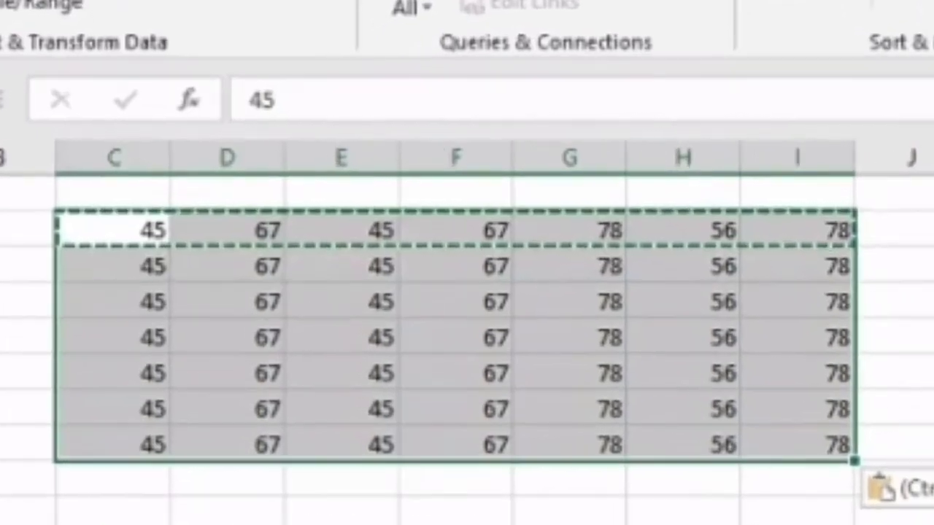
pyautogui.click(631, 86)
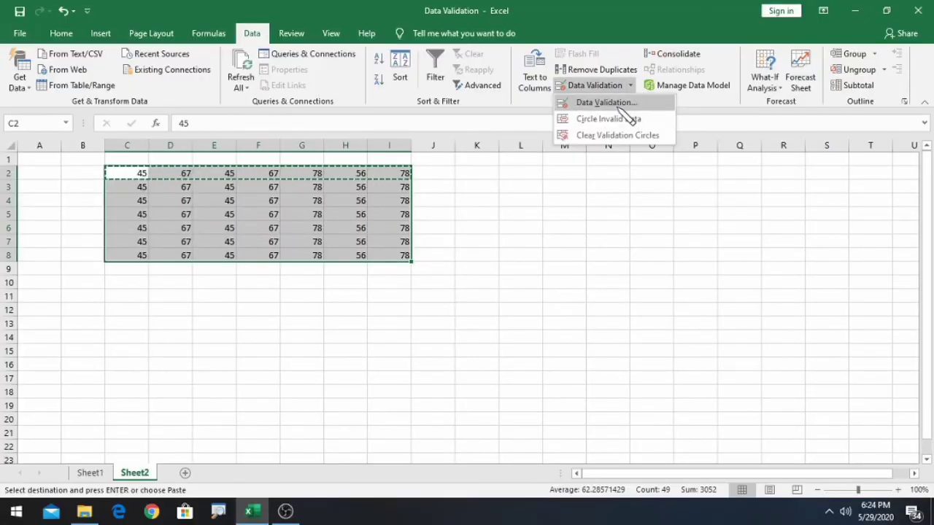
# - Set Whole number, greater than, minimum 50 validation on the grid C2:I8
pyautogui.click(620, 103)
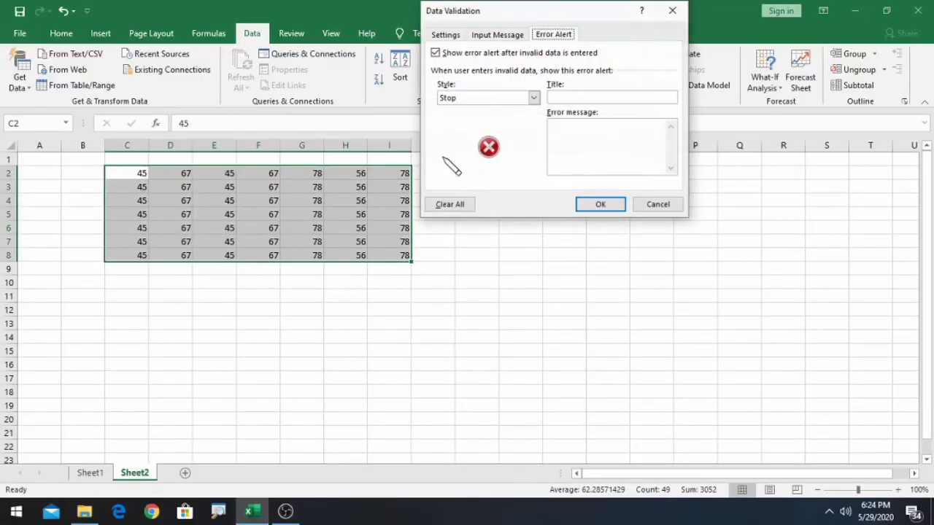
pyautogui.click(445, 35)
pyautogui.click(536, 78)
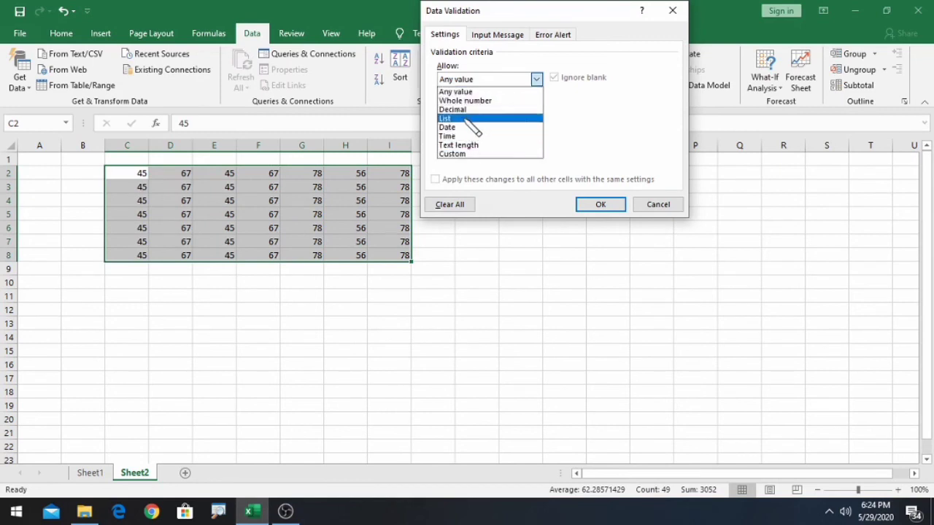
pyautogui.click(470, 91)
pyautogui.click(536, 78)
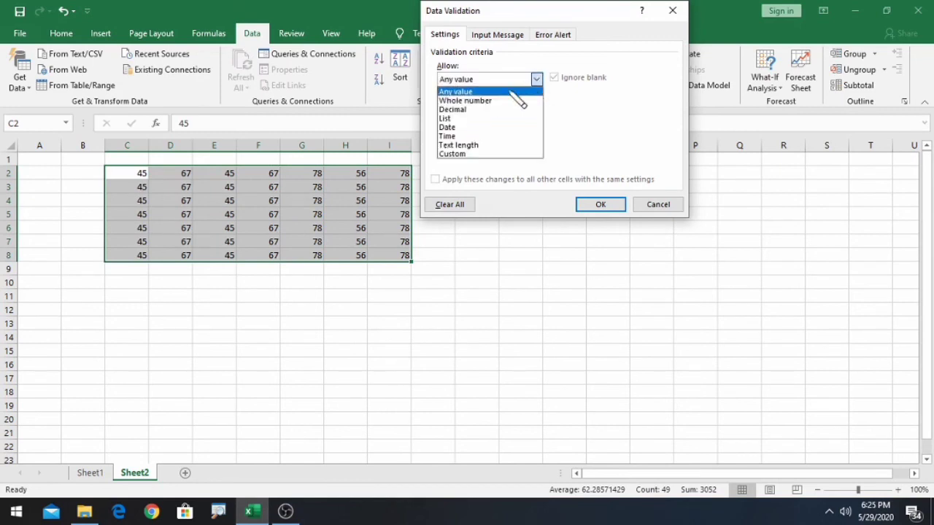
pyautogui.click(514, 93)
pyautogui.click(536, 108)
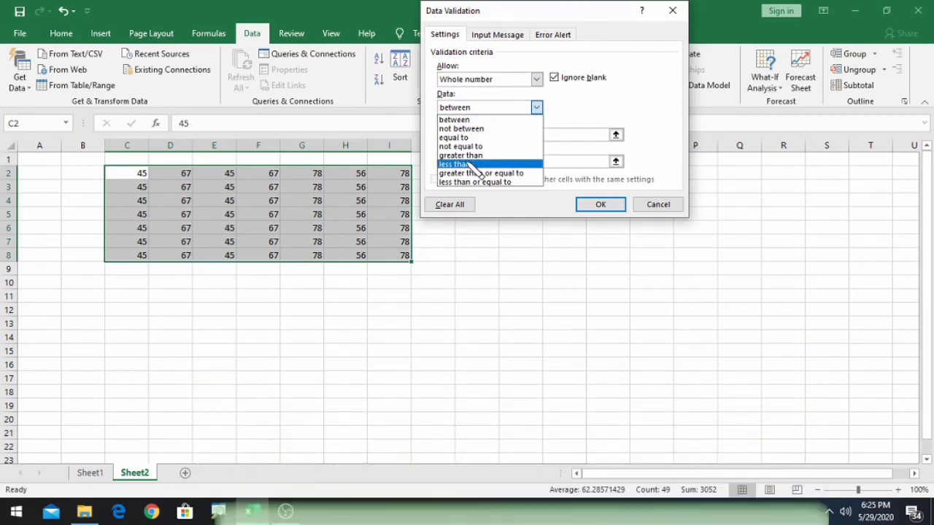
pyautogui.click(467, 156)
pyautogui.click(469, 136)
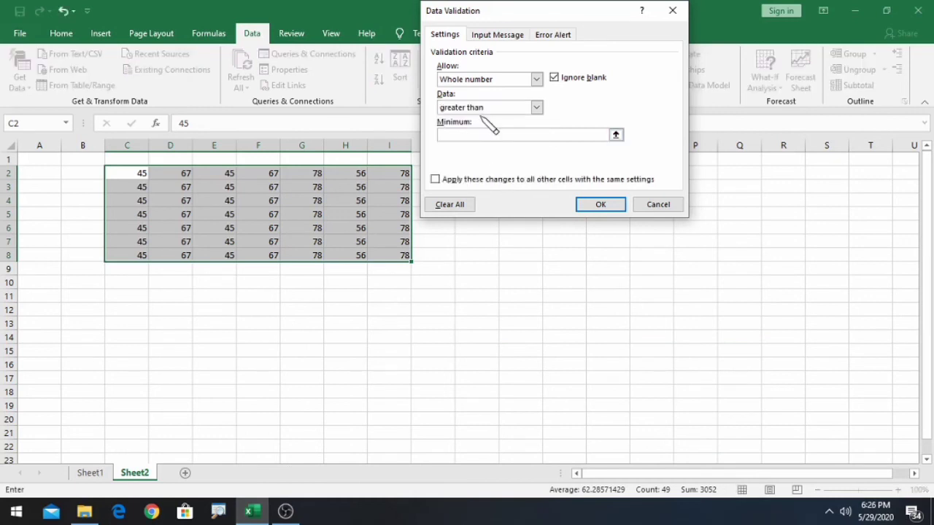
pyautogui.write('50')
pyautogui.press('Return')
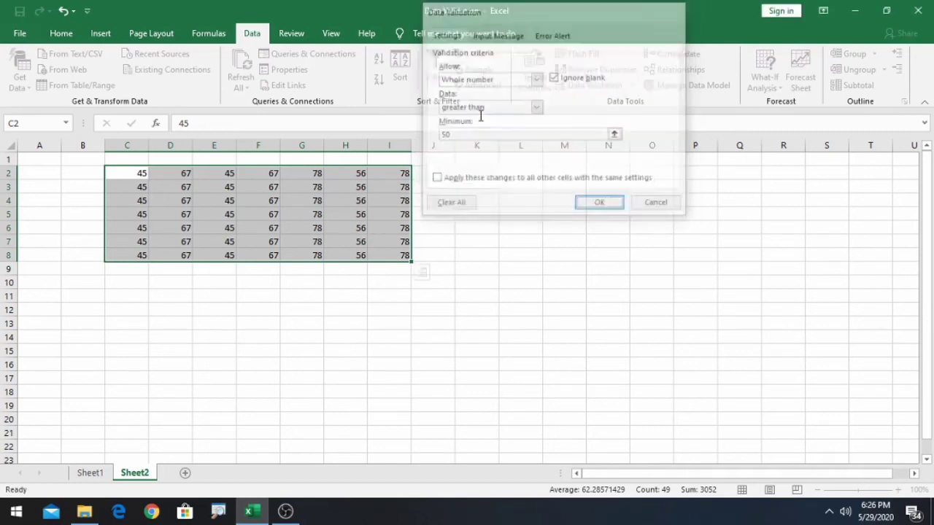
pyautogui.click(631, 86)
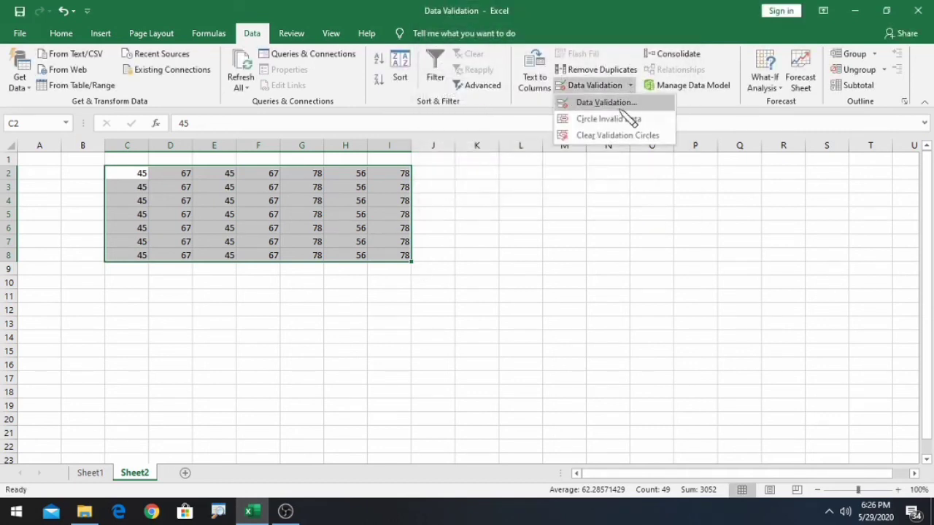
pyautogui.click(628, 118)
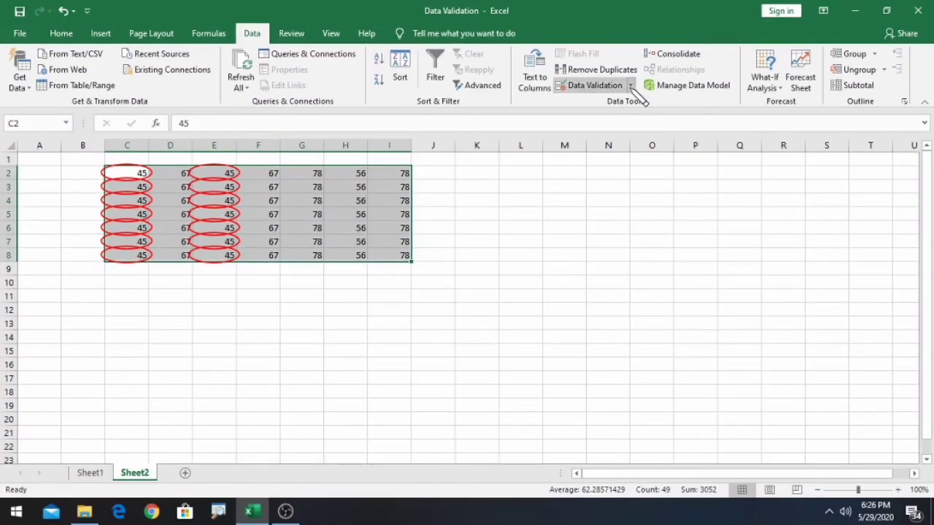
pyautogui.click(632, 86)
pyautogui.click(616, 137)
pyautogui.click(532, 236)
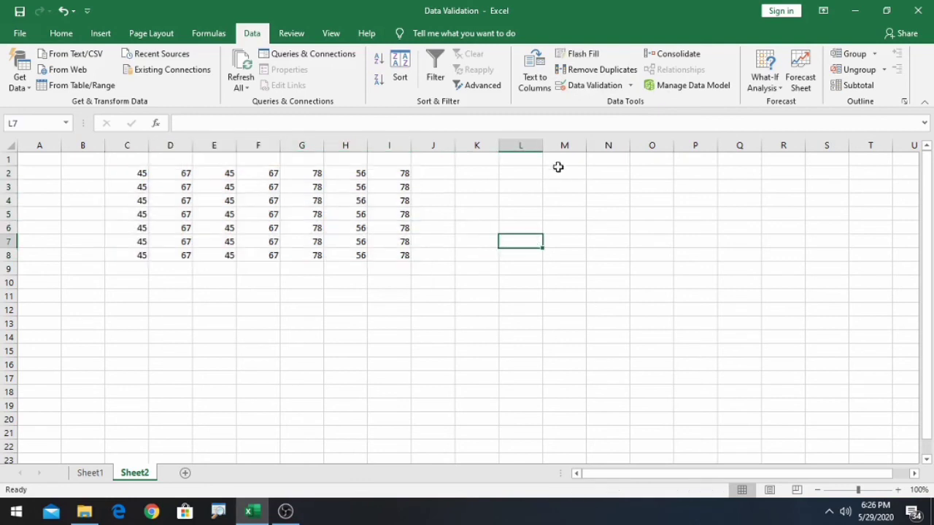